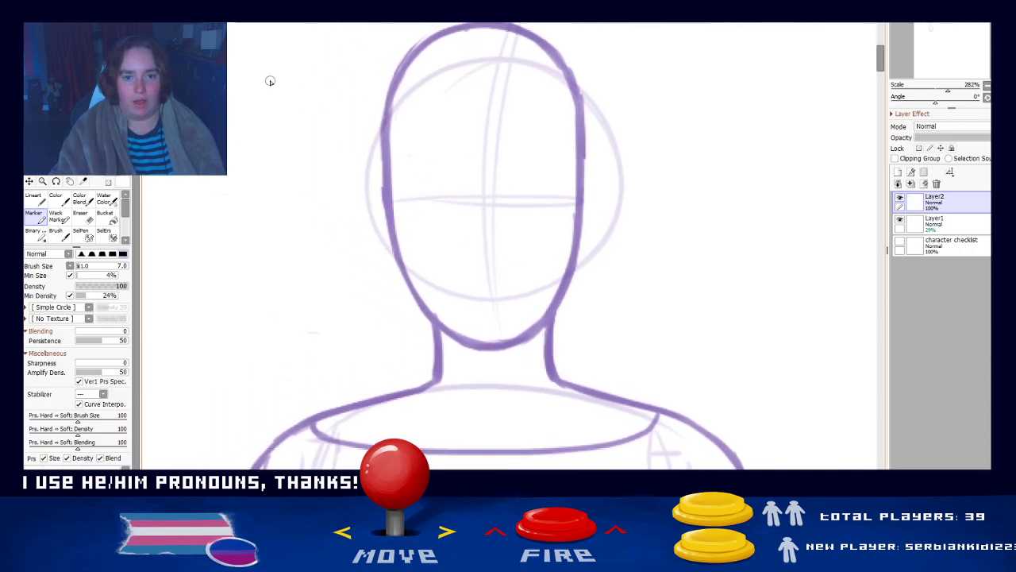
# - Mirror the canvas view, lasso the left half of the head outline on Layer2, and copy it onto a new layer
pyautogui.press('h')
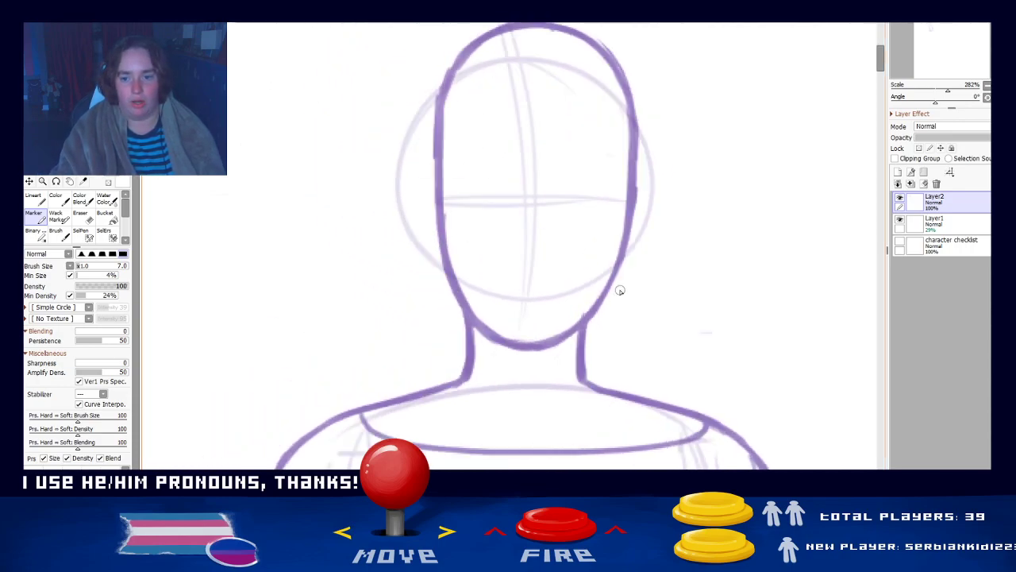
pyautogui.moveTo(438, 161); pyautogui.dragTo(443, 185)
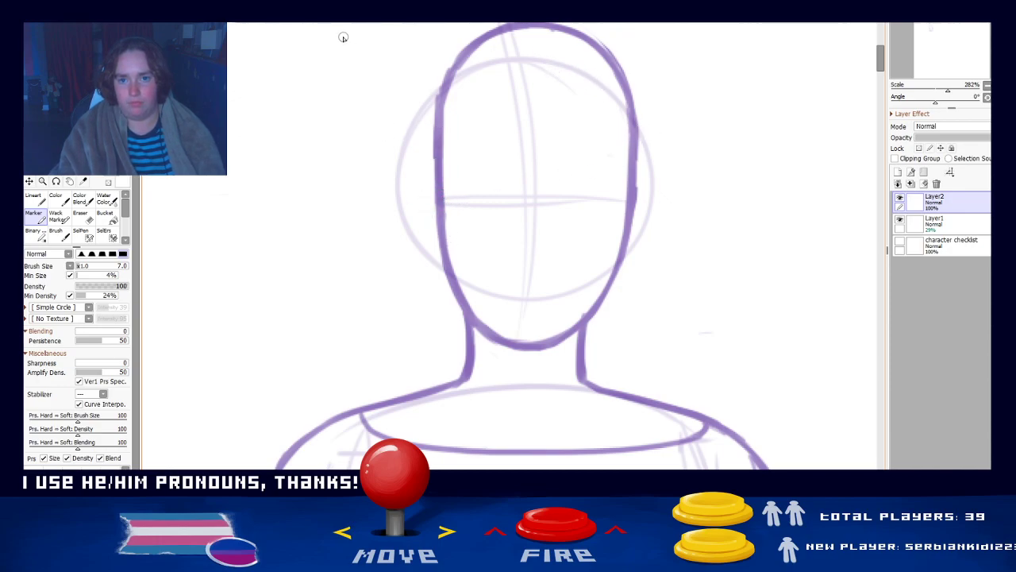
pyautogui.press('a')
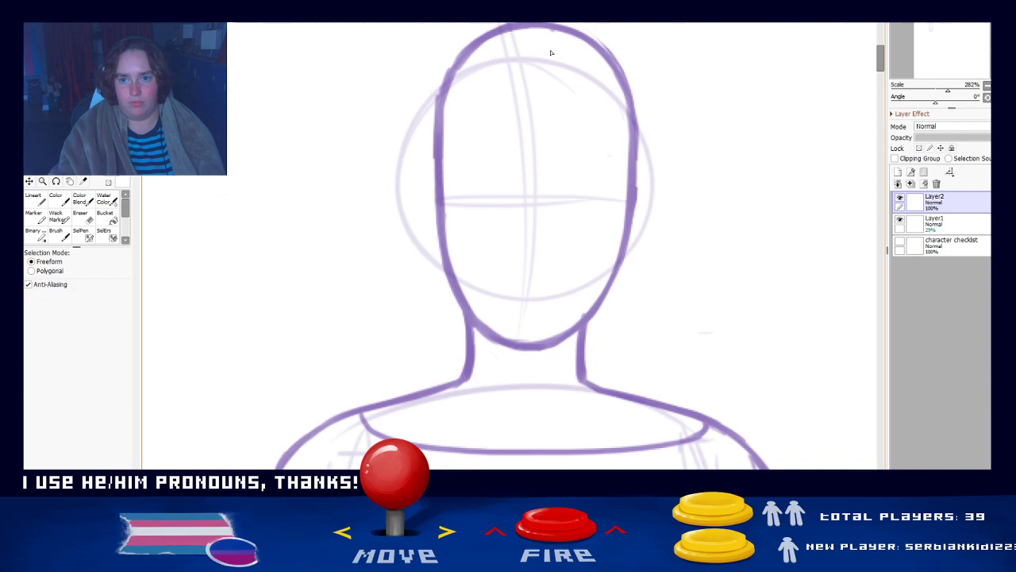
pyautogui.moveTo(457, 22); pyautogui.dragTo(357, 225)
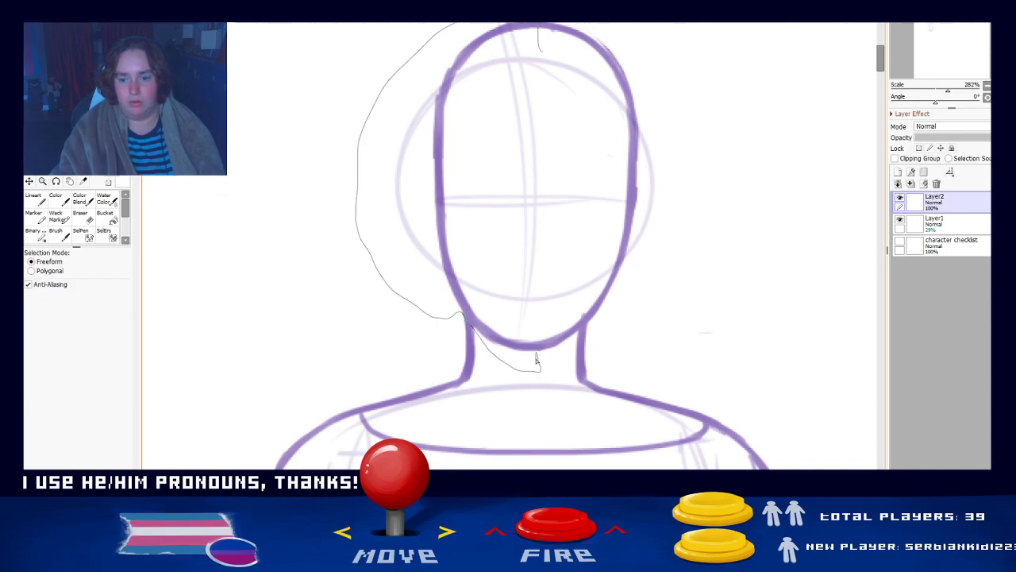
pyautogui.moveTo(536, 359); pyautogui.dragTo(543, 54)
pyautogui.moveTo(567, 104); pyautogui.dragTo(557, 137)
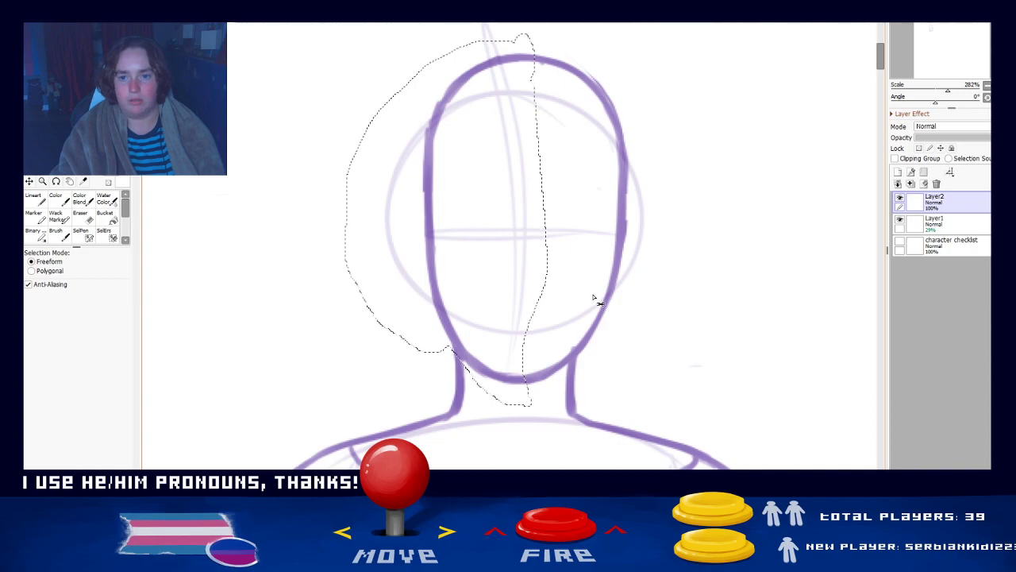
pyautogui.hotkey('ctrl', 'Tab')
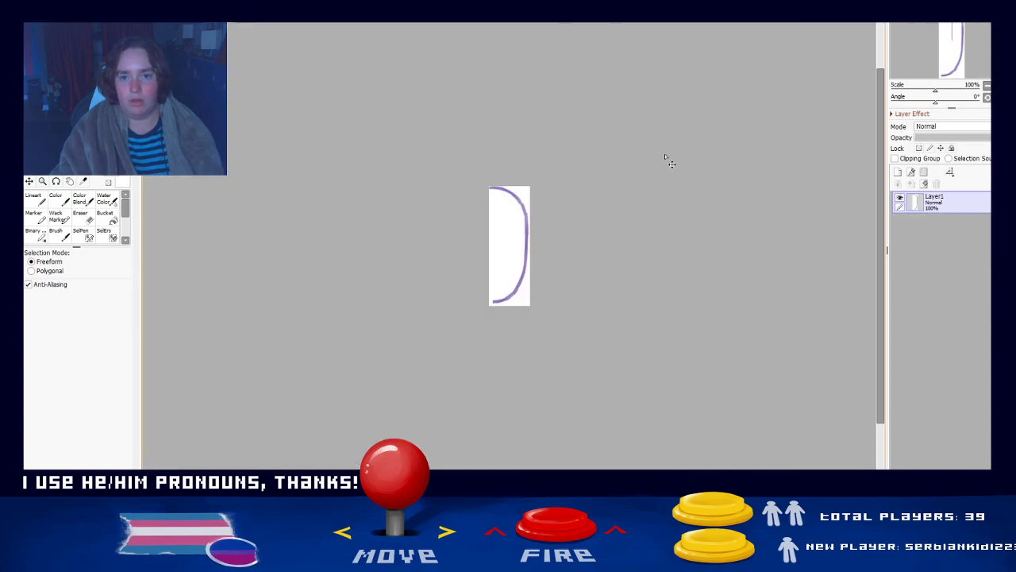
pyautogui.hotkey('ctrl', 'Tab')
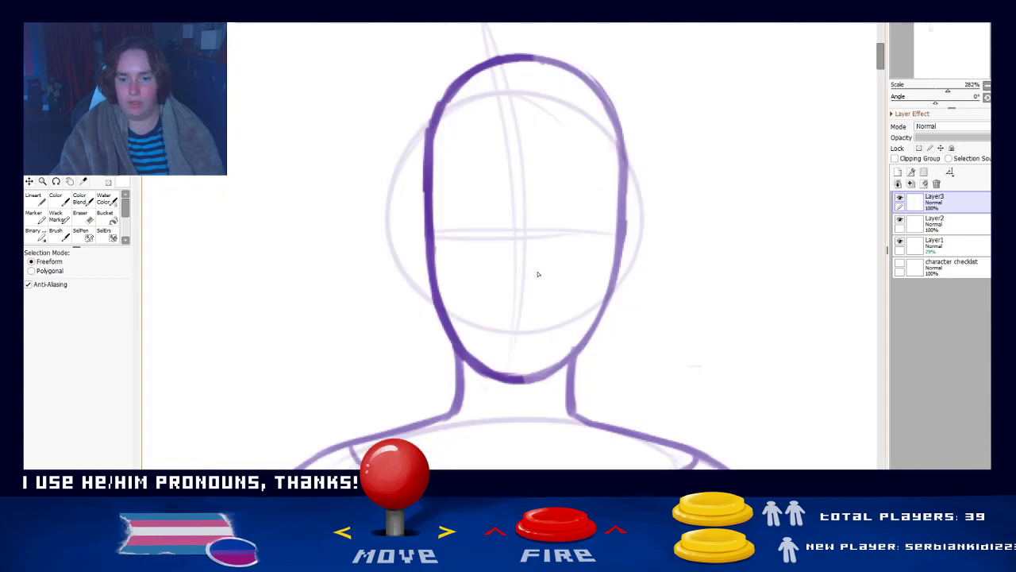
# - Flip the copied half of the head outline horizontally and position it over the right side of the head
pyautogui.moveTo(593, 113)
pyautogui.mouseDown()
pyautogui.moveTo(463, 349)
pyautogui.moveTo(603, 359)
pyautogui.mouseUp()
pyautogui.moveTo(688, 309)
pyautogui.mouseDown()
pyautogui.moveTo(501, 419)
pyautogui.moveTo(613, 367)
pyautogui.mouseUp()
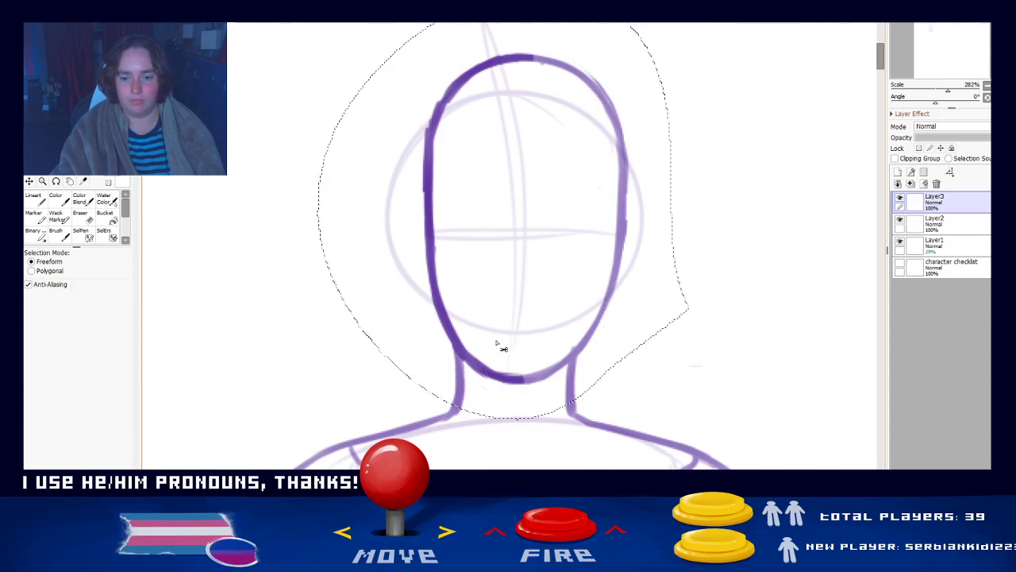
pyautogui.click(30, 182)
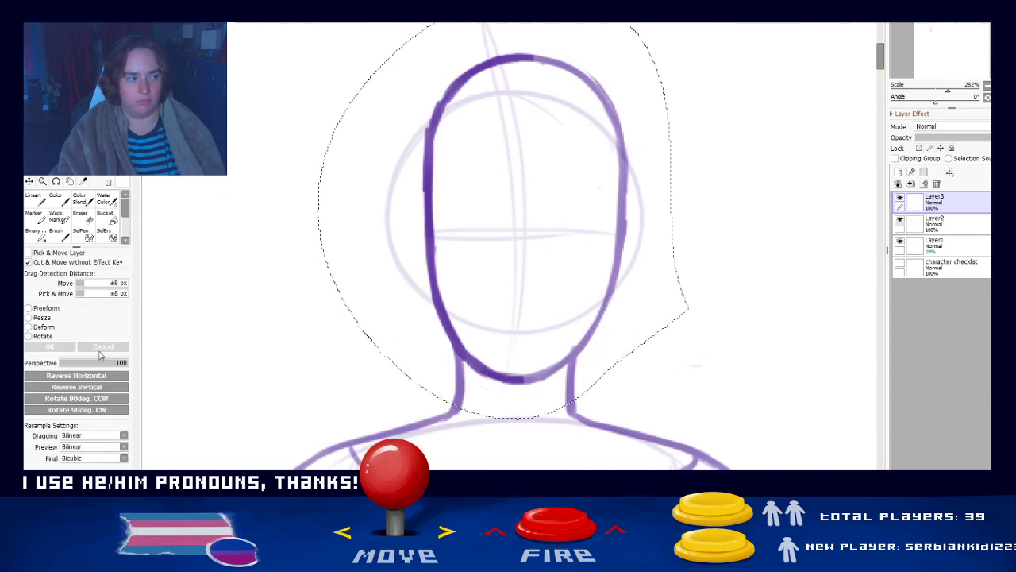
pyautogui.click(36, 318)
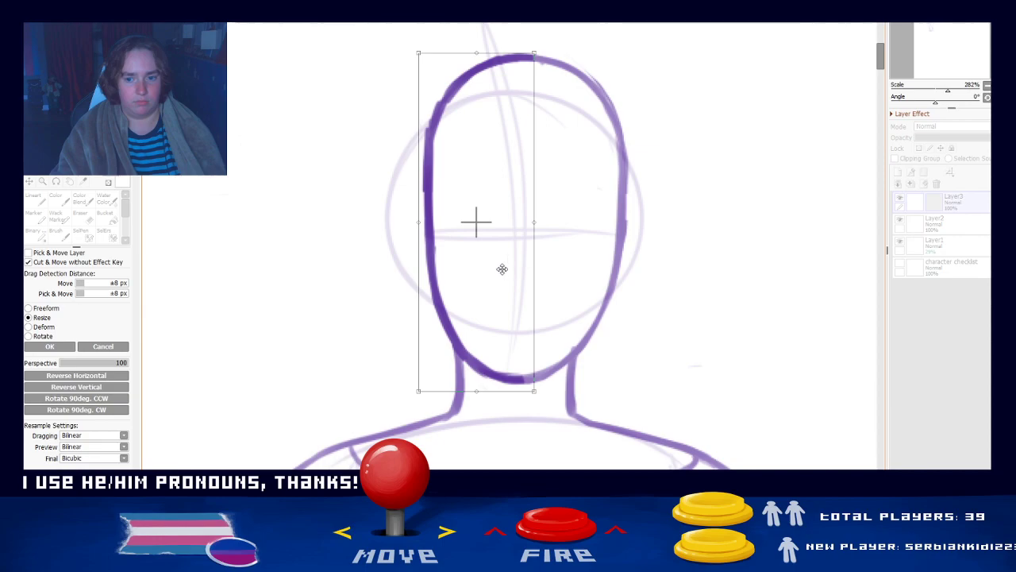
pyautogui.click(89, 377)
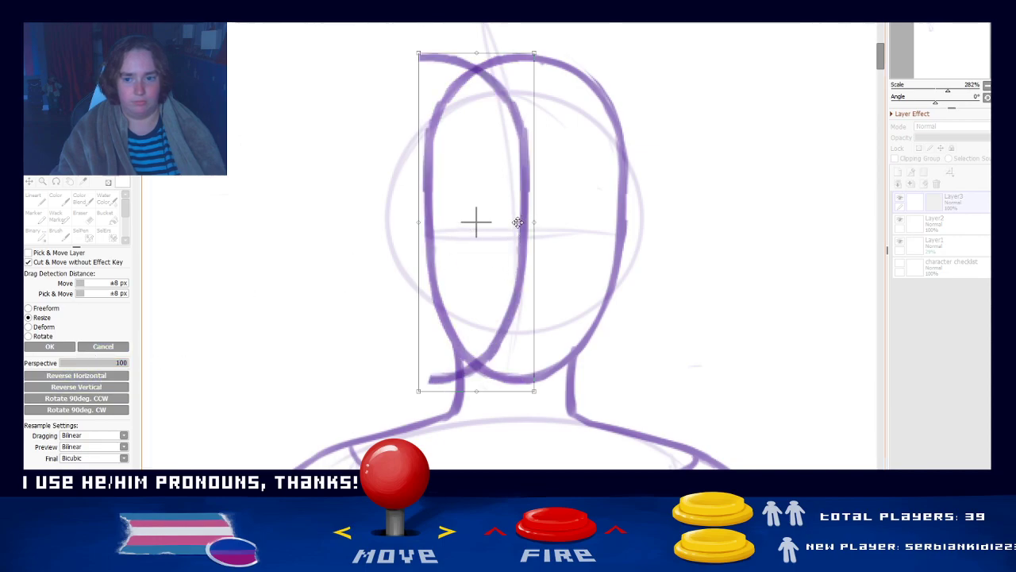
pyautogui.moveTo(518, 222); pyautogui.dragTo(607, 222)
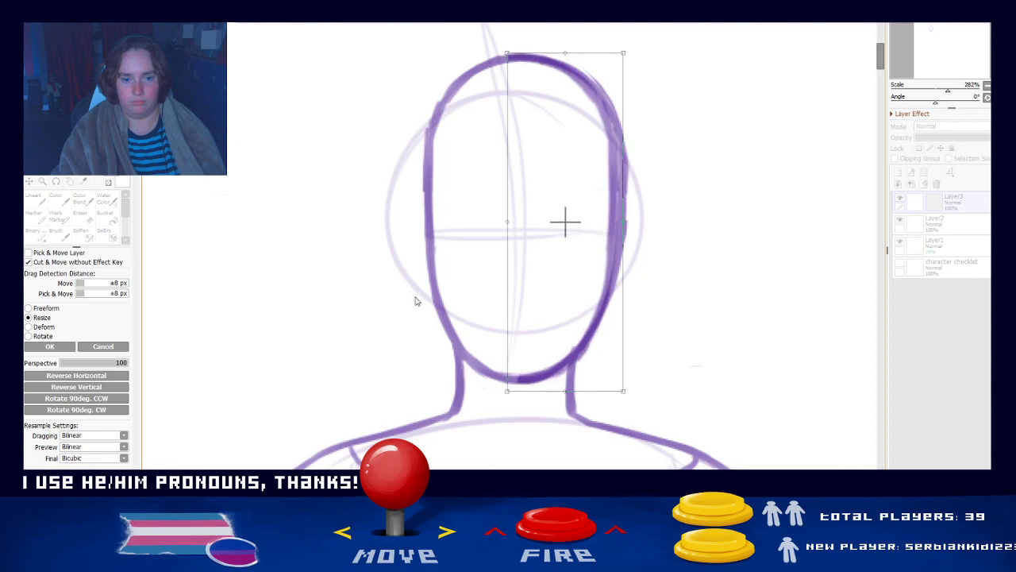
pyautogui.click(49, 346)
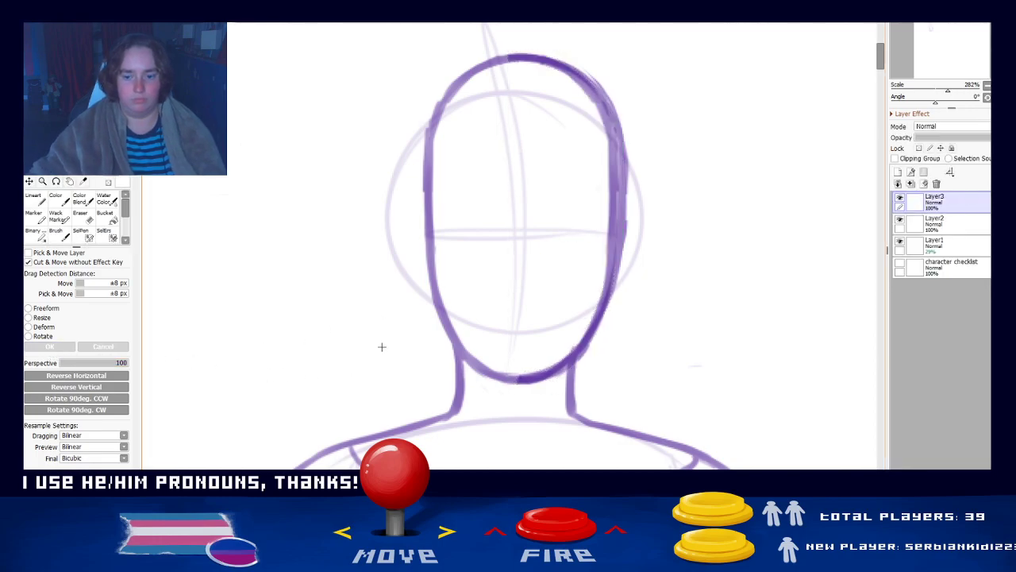
# - Try to shift the toe section of the right-hand foot slightly outward on Layer2
pyautogui.scroll(-8, 435, 347)
pyautogui.moveTo(498, 368); pyautogui.dragTo(493, 147)
pyautogui.moveTo(560, 417); pyautogui.dragTo(514, 115)
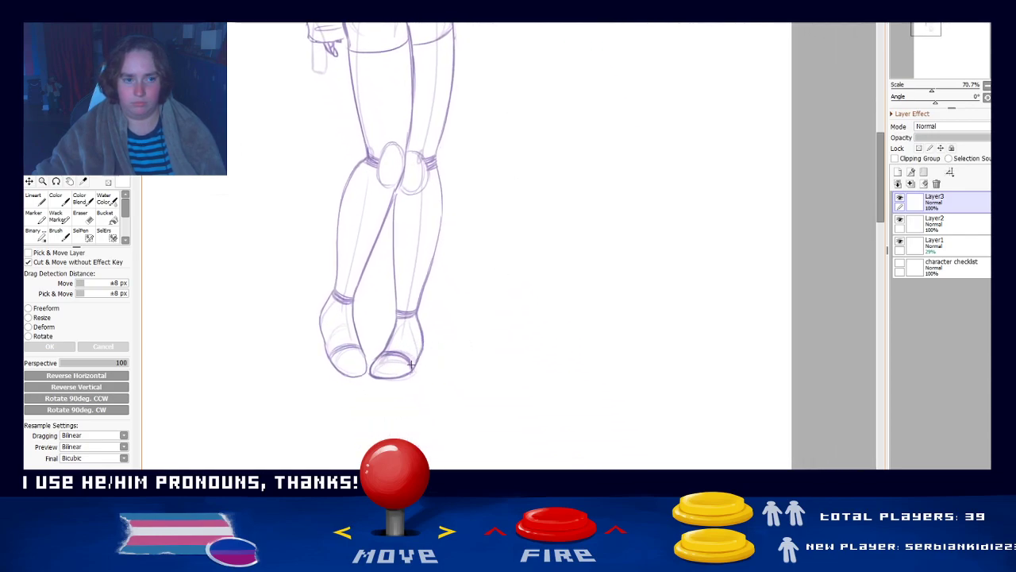
pyautogui.scroll(2, 411, 364)
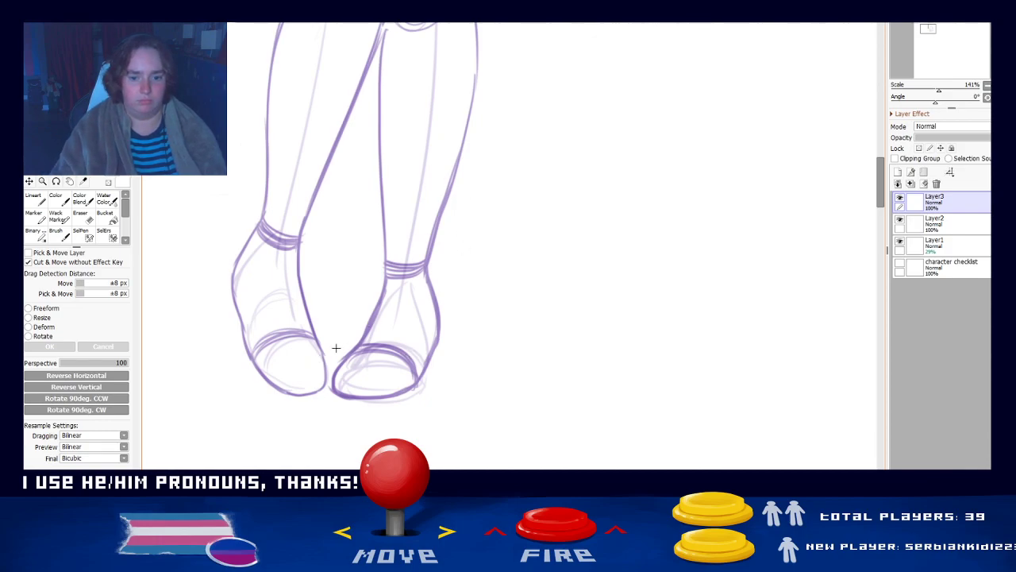
pyautogui.moveTo(328, 342); pyautogui.dragTo(462, 418)
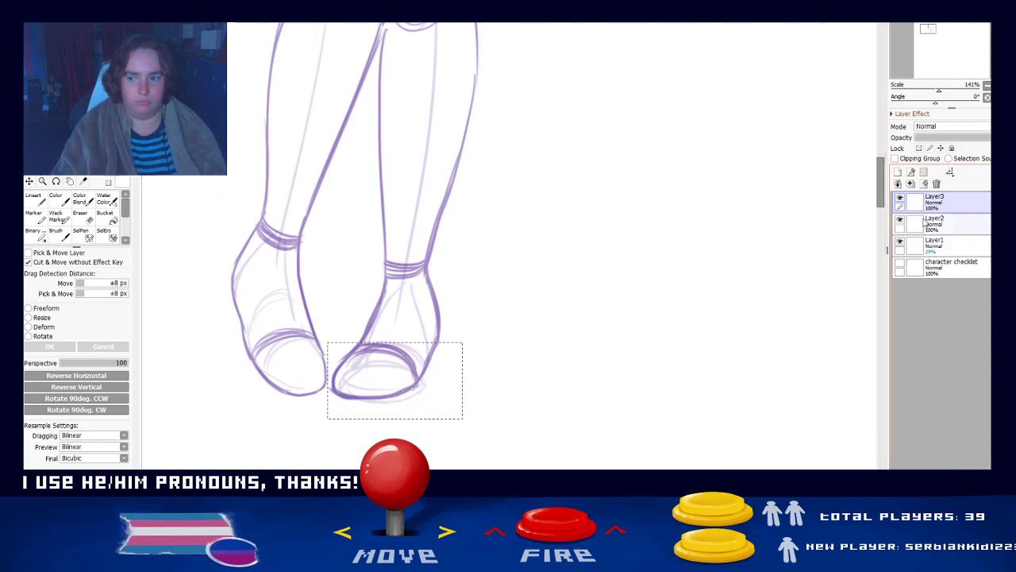
pyautogui.click(941, 243)
pyautogui.click(943, 226)
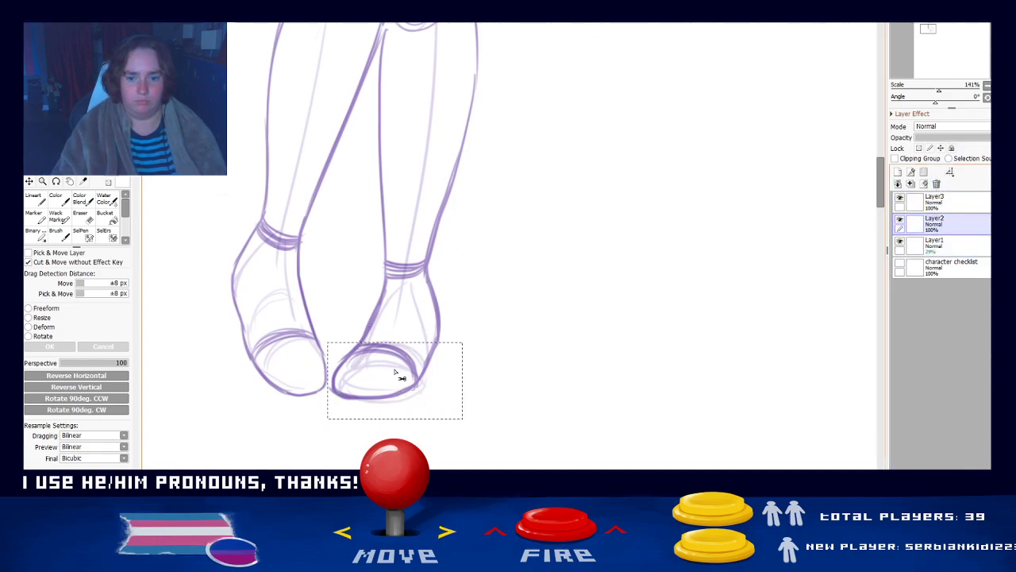
pyautogui.moveTo(397, 374); pyautogui.dragTo(419, 377)
pyautogui.hotkey('ctrl', 'd')
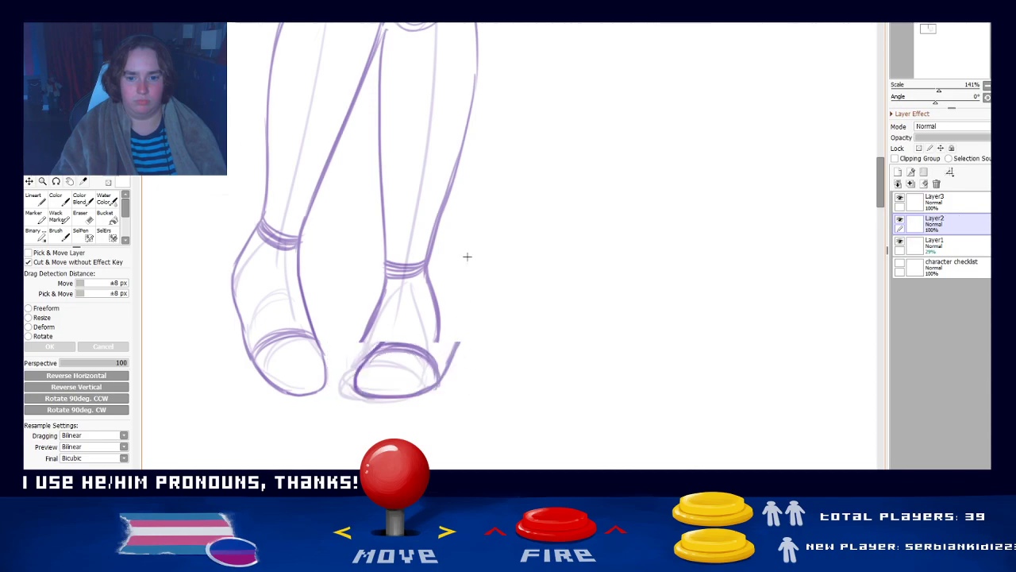
pyautogui.press('e')
pyautogui.moveTo(492, 224); pyautogui.dragTo(486, 345)
pyautogui.scroll(-1, 512, 302)
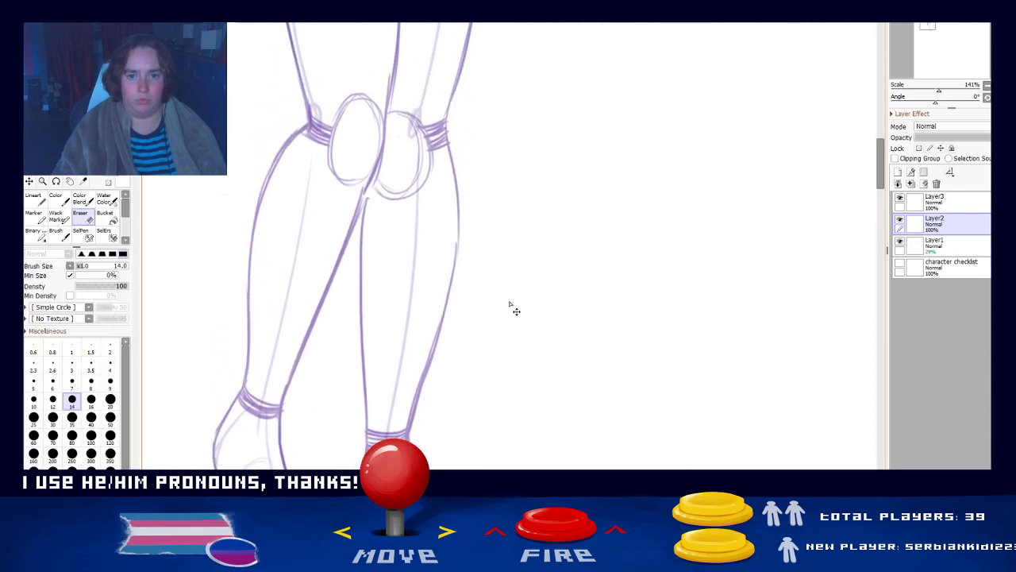
pyautogui.scroll(-2, 513, 272)
pyautogui.hotkey('ctrl', 't')
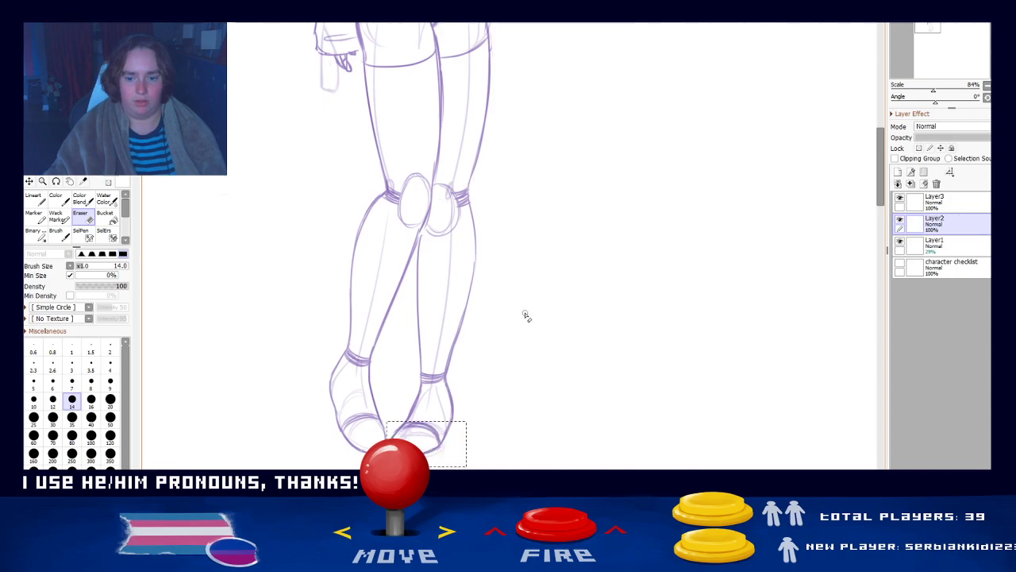
# - Lasso the right-hand lower leg and foot on Layer2 and rotate them slightly so the foot swings outward
pyautogui.click(84, 182)
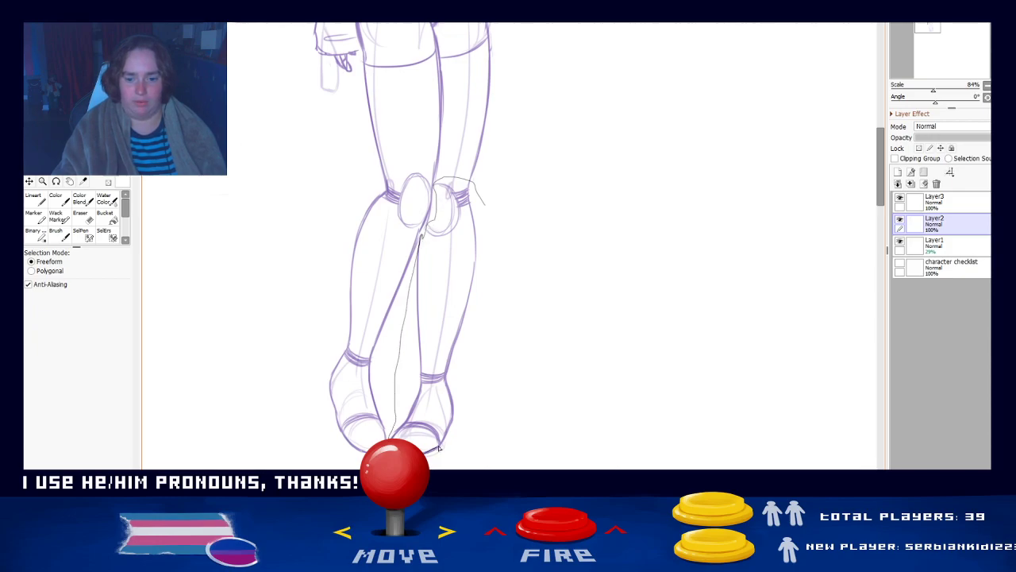
pyautogui.moveTo(439, 449); pyautogui.dragTo(430, 227)
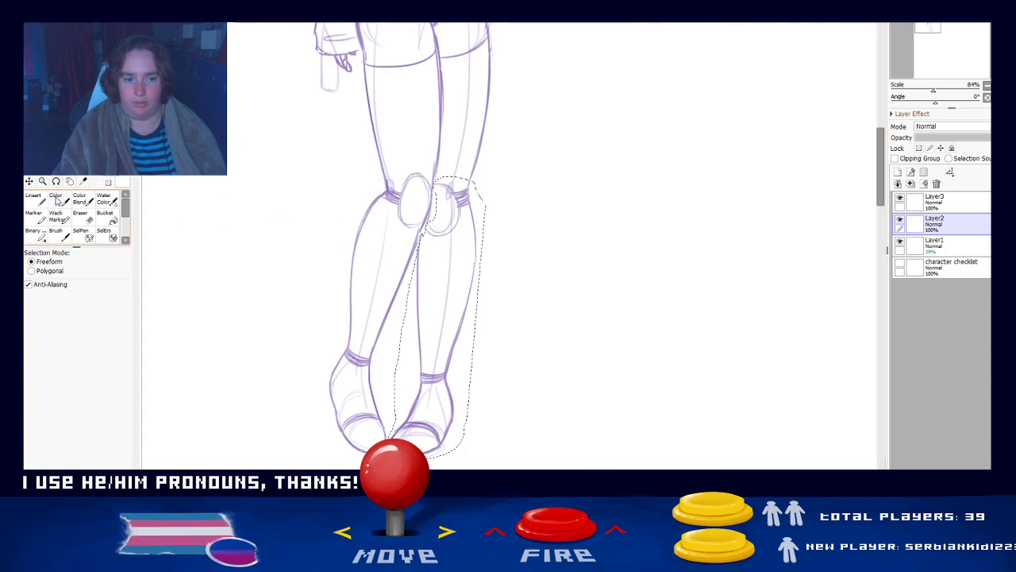
pyautogui.click(28, 181)
pyautogui.click(29, 336)
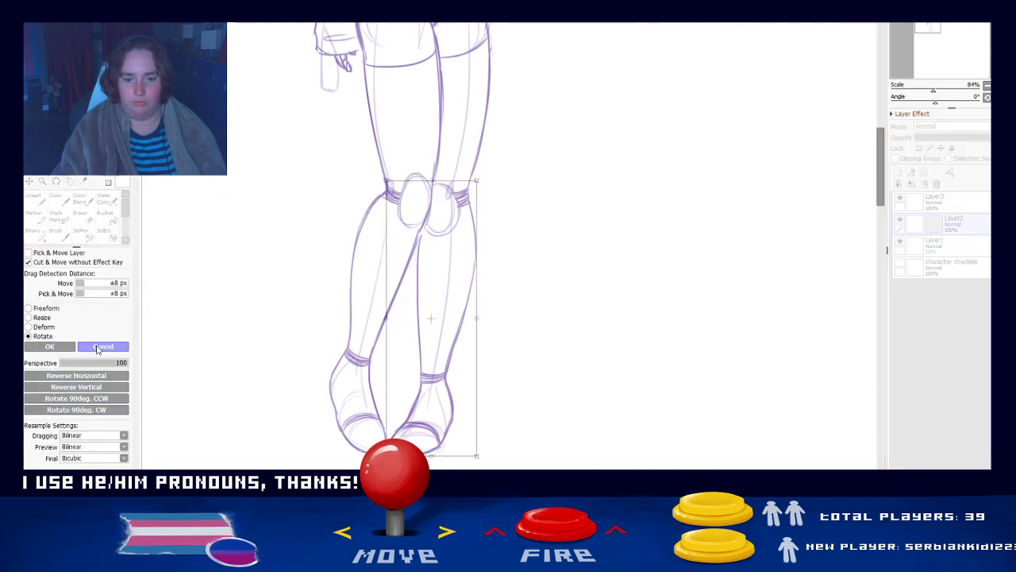
pyautogui.moveTo(475, 465); pyautogui.dragTo(501, 454)
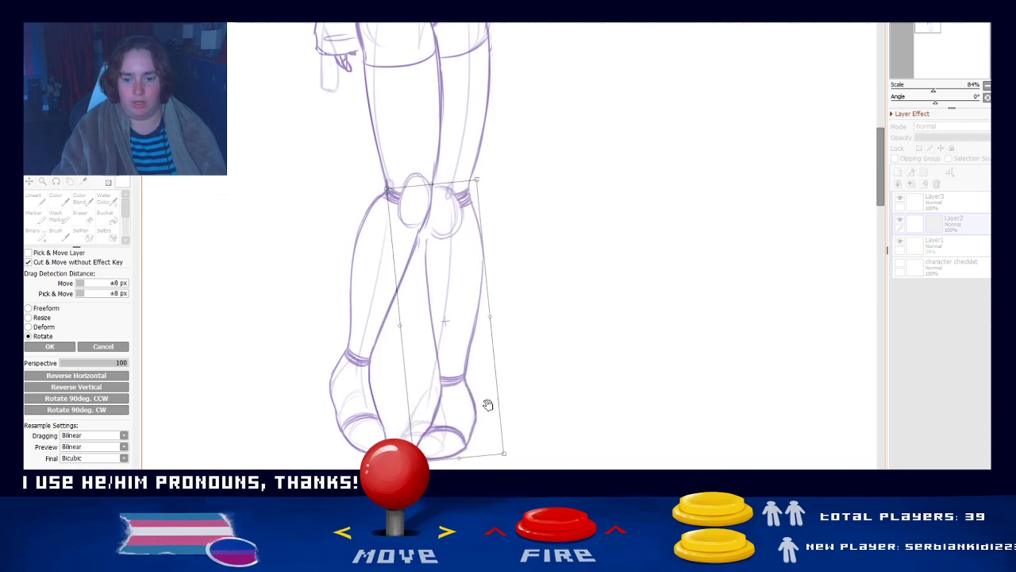
pyautogui.moveTo(559, 237); pyautogui.dragTo(553, 413)
pyautogui.moveTo(556, 254); pyautogui.dragTo(509, 246)
pyautogui.press('Return')
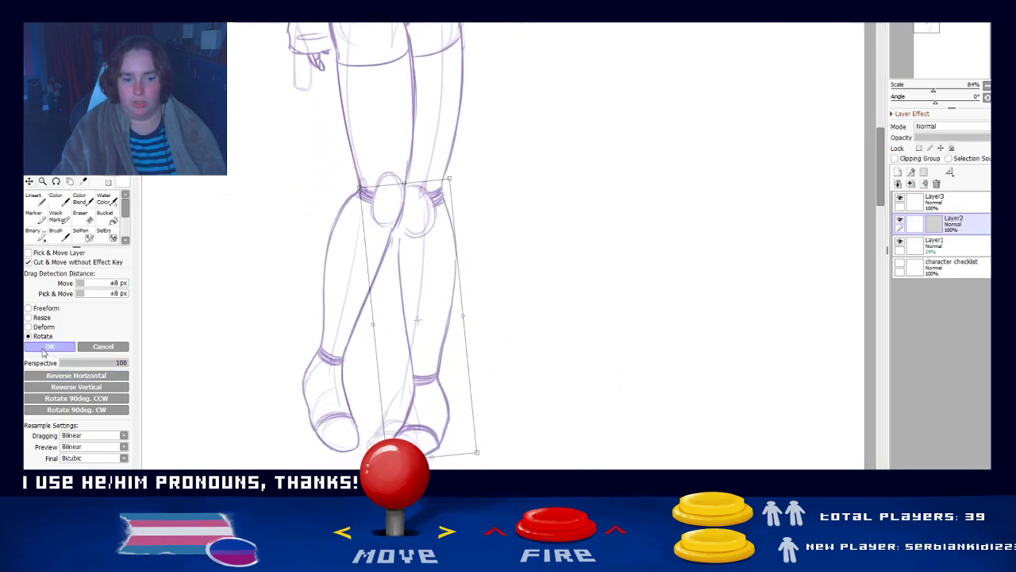
# - Erase the upper edge of the left-hand kneecap on Layer2 and redraw it with the Marker
pyautogui.moveTo(519, 333); pyautogui.dragTo(522, 273)
pyautogui.scroll(3, 523, 285)
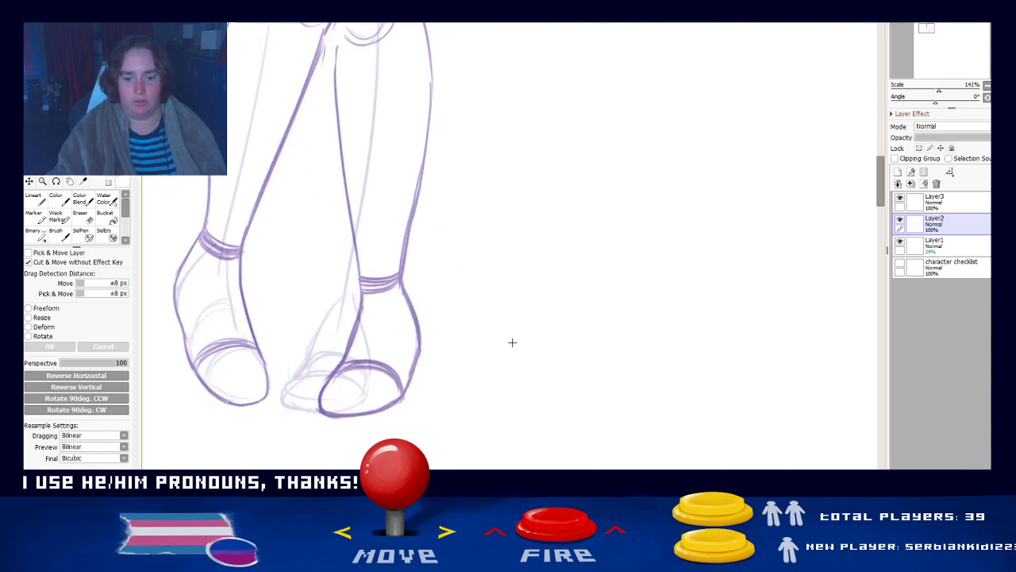
pyautogui.press('e')
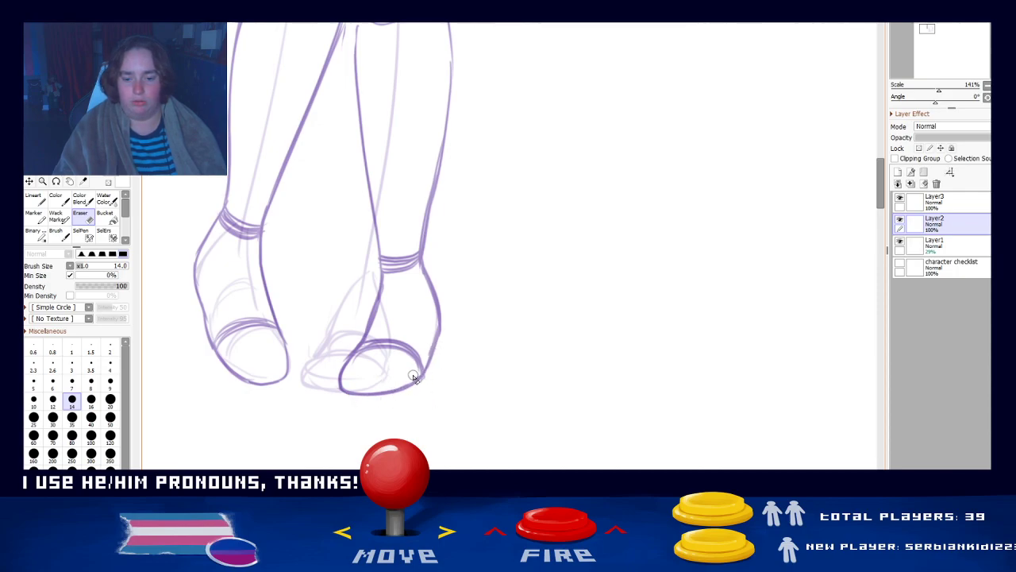
pyautogui.moveTo(499, 278); pyautogui.dragTo(442, 455)
pyautogui.moveTo(450, 345); pyautogui.dragTo(489, 359)
pyautogui.hotkey('ctrl', 'z')
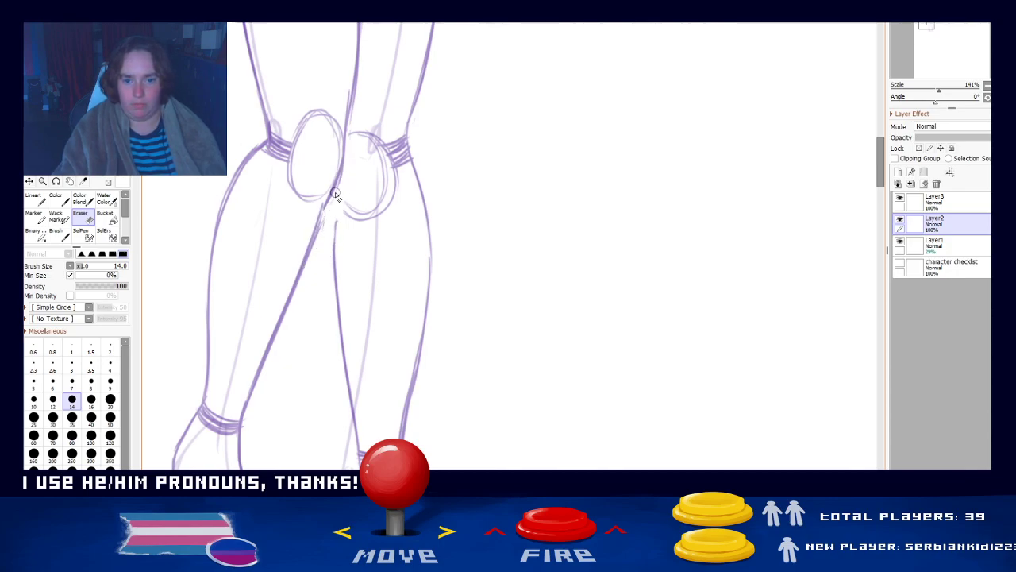
pyautogui.moveTo(373, 181); pyautogui.dragTo(391, 240)
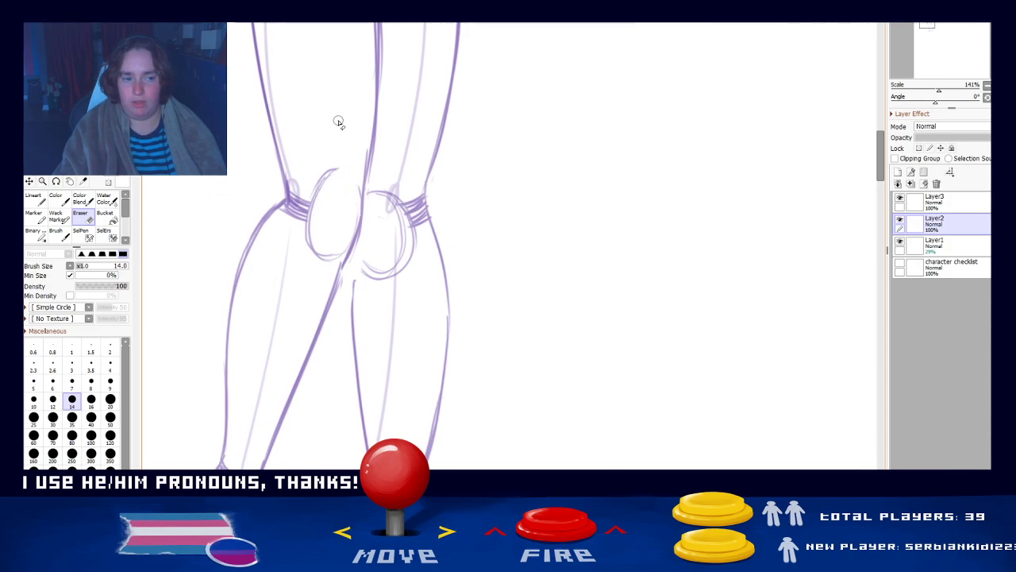
pyautogui.hotkey('ctrl', 's')
pyautogui.press('n')
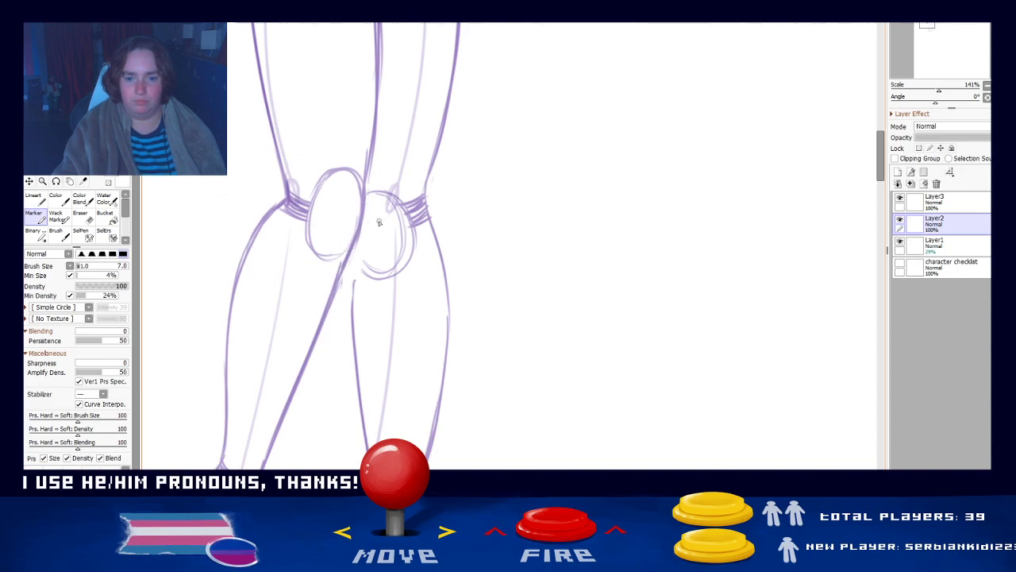
# - Erase the doubled outline of the right-hand kneecap with a size 40 eraser and return to the Marker
pyautogui.press('e')
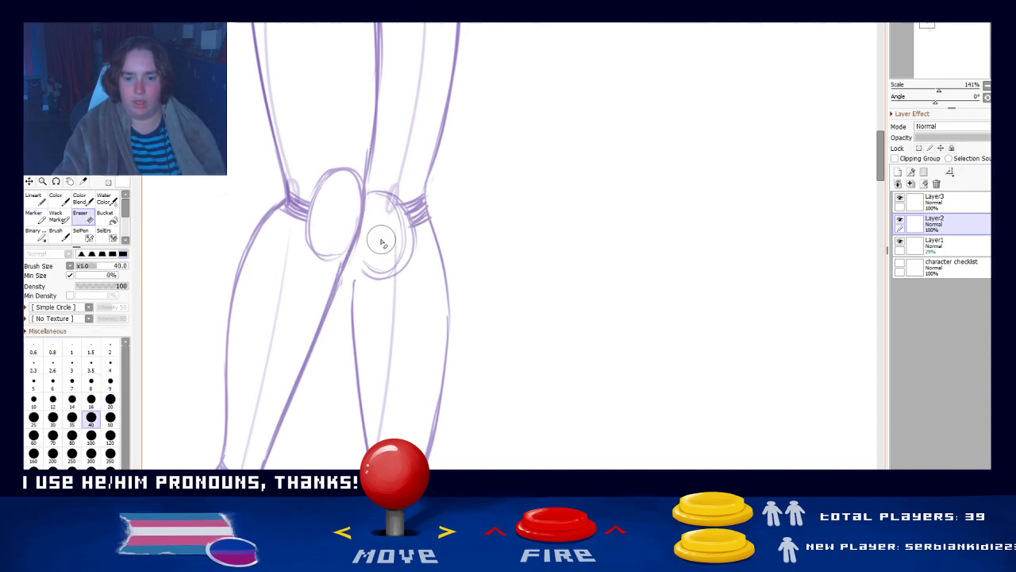
pyautogui.moveTo(394, 212)
pyautogui.mouseDown()
pyautogui.moveTo(391, 259)
pyautogui.moveTo(405, 232)
pyautogui.moveTo(385, 198)
pyautogui.moveTo(378, 284)
pyautogui.moveTo(393, 202)
pyautogui.moveTo(397, 245)
pyautogui.moveTo(390, 200)
pyautogui.moveTo(406, 244)
pyautogui.mouseUp()
pyautogui.press('m')
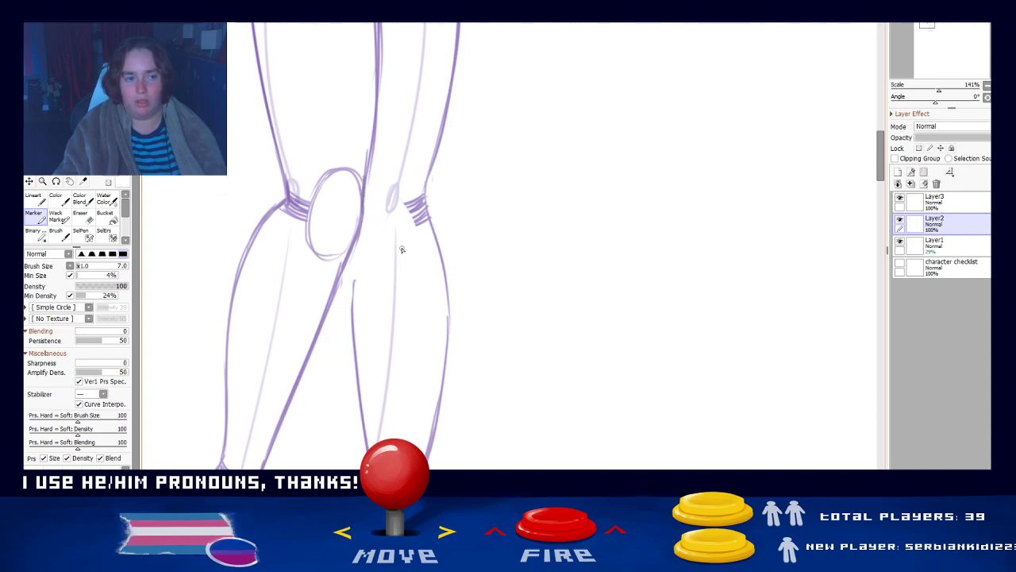
# - Try several oval outlines for the right-hand kneecap, undoing each attempt
pyautogui.moveTo(378, 275)
pyautogui.mouseDown()
pyautogui.moveTo(354, 219)
pyautogui.moveTo(398, 252)
pyautogui.moveTo(412, 224)
pyautogui.moveTo(365, 251)
pyautogui.moveTo(397, 235)
pyautogui.moveTo(379, 259)
pyautogui.moveTo(393, 204)
pyautogui.moveTo(358, 253)
pyautogui.moveTo(404, 246)
pyautogui.moveTo(386, 265)
pyautogui.moveTo(377, 187)
pyautogui.moveTo(354, 251)
pyautogui.moveTo(399, 240)
pyautogui.moveTo(354, 244)
pyautogui.moveTo(383, 212)
pyautogui.moveTo(381, 270)
pyautogui.mouseUp()
pyautogui.hotkey('ctrl', 'z')
pyautogui.hotkey('ctrl', 'z')
pyautogui.hotkey('ctrl', 'z')
pyautogui.hotkey('ctrl', 'z')
pyautogui.hotkey('ctrl', 'z')
pyautogui.hotkey('ctrl', 'z')
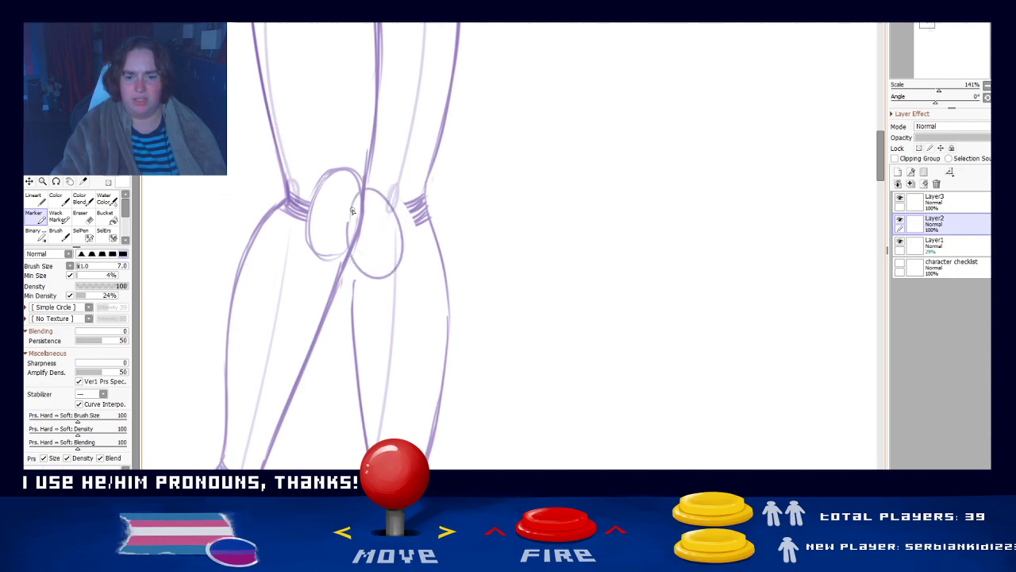
pyautogui.hotkey('ctrl', 'z')
# - Redraw the right-hand kneecap as a small oval beside the left one and erase the part overlapping the left kneecap
pyautogui.moveTo(364, 193); pyautogui.dragTo(397, 225)
pyautogui.hotkey('ctrl', 'z')
pyautogui.moveTo(367, 194)
pyautogui.mouseDown()
pyautogui.moveTo(350, 236)
pyautogui.moveTo(396, 259)
pyautogui.moveTo(365, 193)
pyautogui.mouseUp()
pyautogui.hotkey('ctrl', 'z')
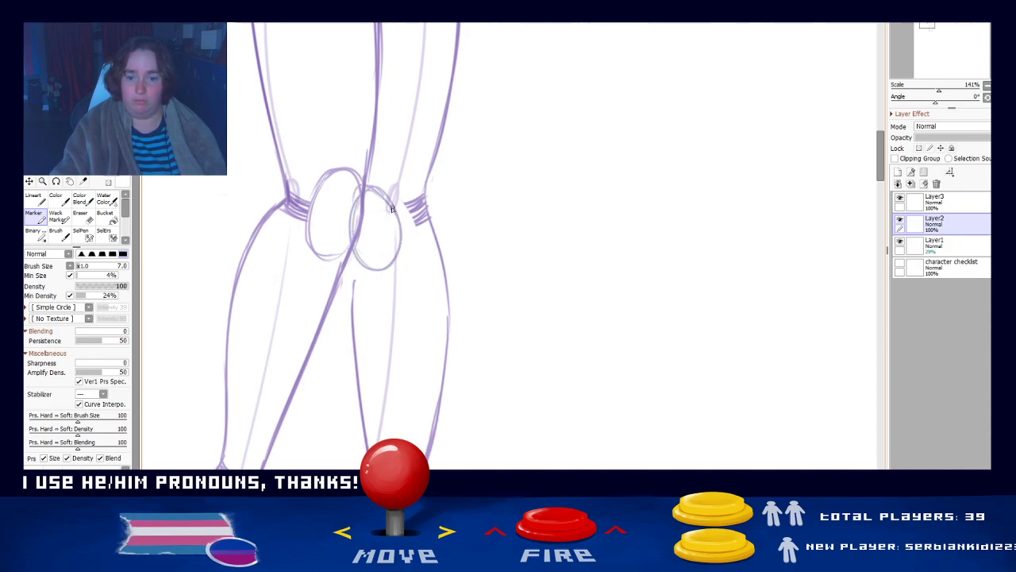
pyautogui.press('e')
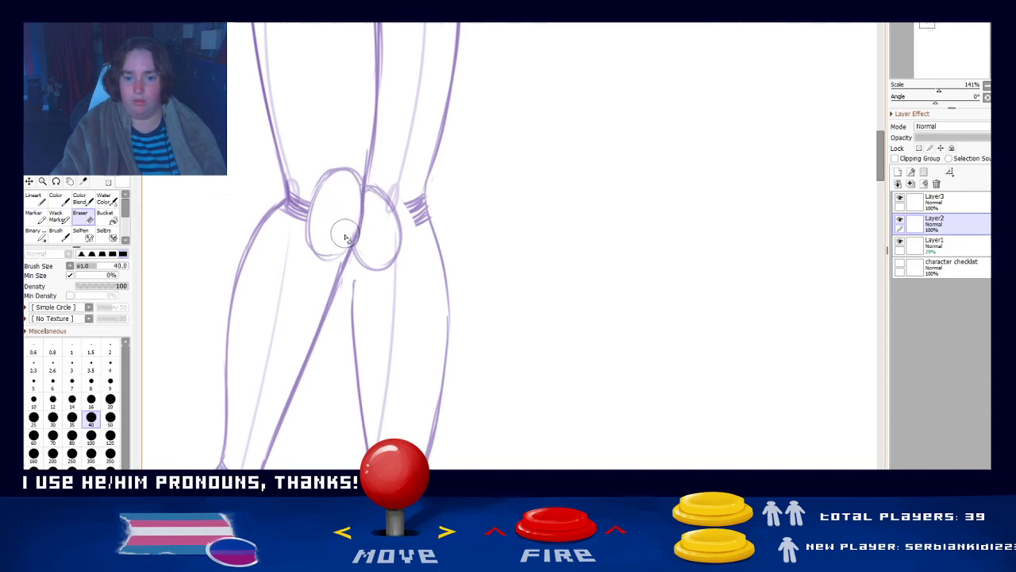
# - Extend the right-hand calf's inner line up to the kneecap with the Marker and fill in the bands beside both knees
pyautogui.press('b')
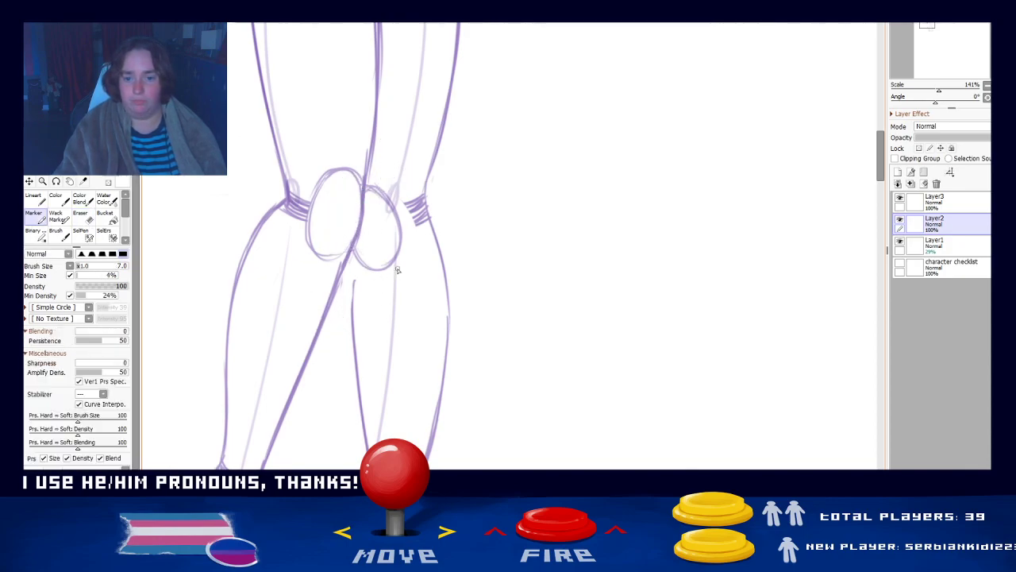
pyautogui.moveTo(355, 255); pyautogui.dragTo(351, 311)
pyautogui.hotkey('ctrl', 'z')
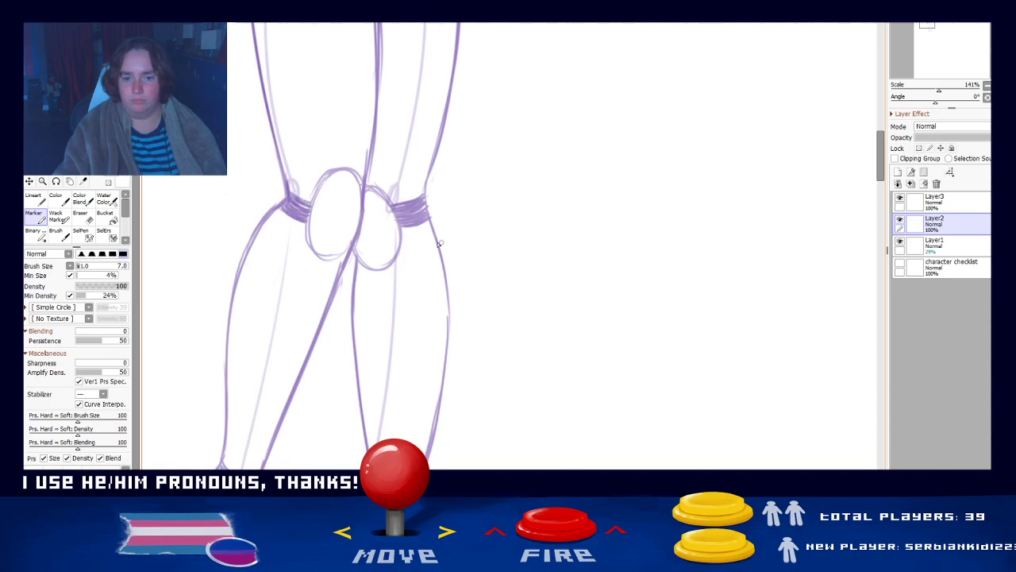
# - Redraw the curved toe band across the left-hand foot with the Marker, undoing strokes until the arc fits
pyautogui.scroll(-10, 420, 204)
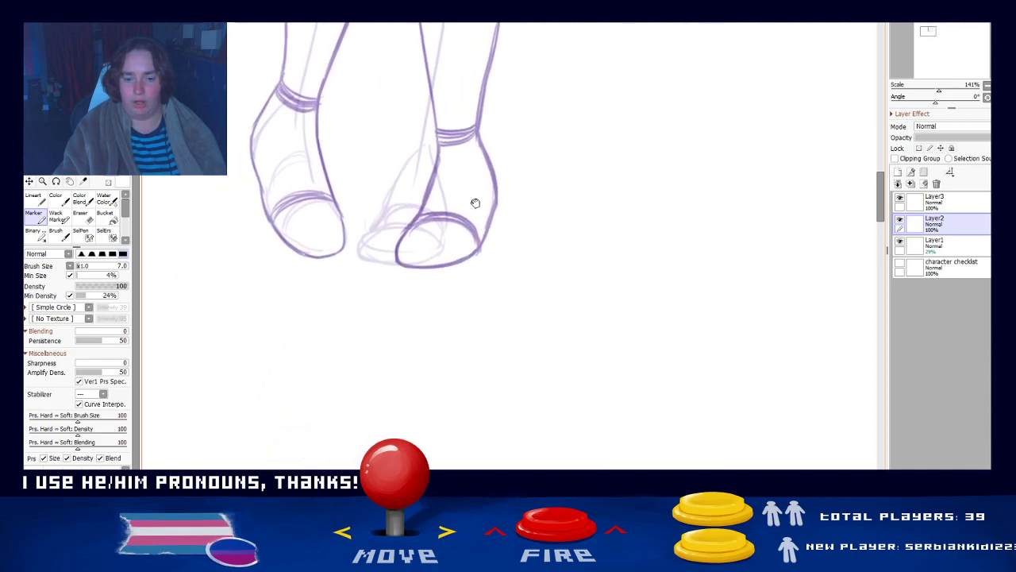
pyautogui.moveTo(275, 216)
pyautogui.mouseDown()
pyautogui.moveTo(344, 201)
pyautogui.moveTo(275, 215)
pyautogui.moveTo(329, 192)
pyautogui.mouseUp()
pyautogui.hotkey('ctrl', 'z')
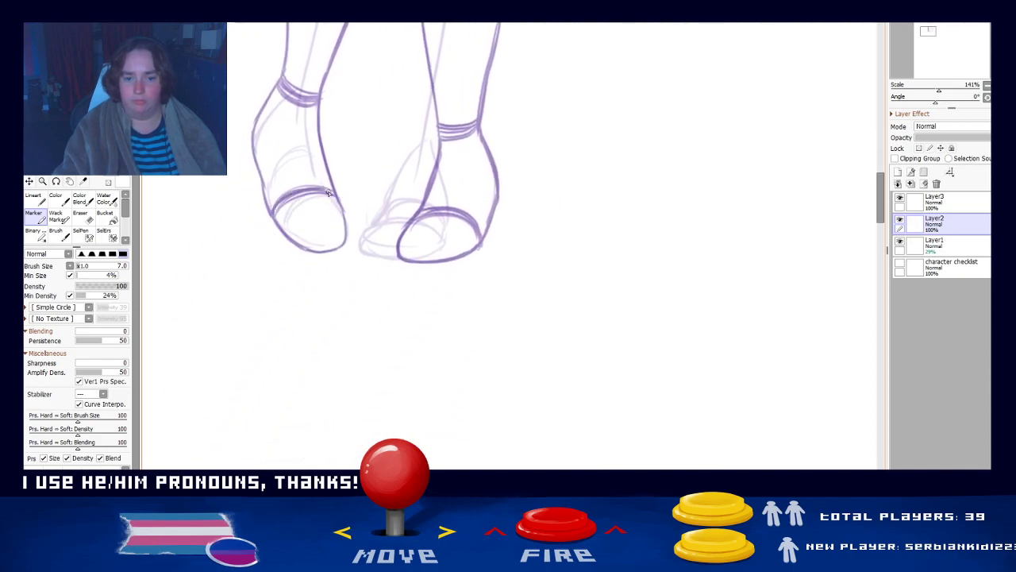
pyautogui.hotkey('ctrl', 'z')
pyautogui.moveTo(275, 215); pyautogui.dragTo(328, 190)
pyautogui.hotkey('ctrl', 'z')
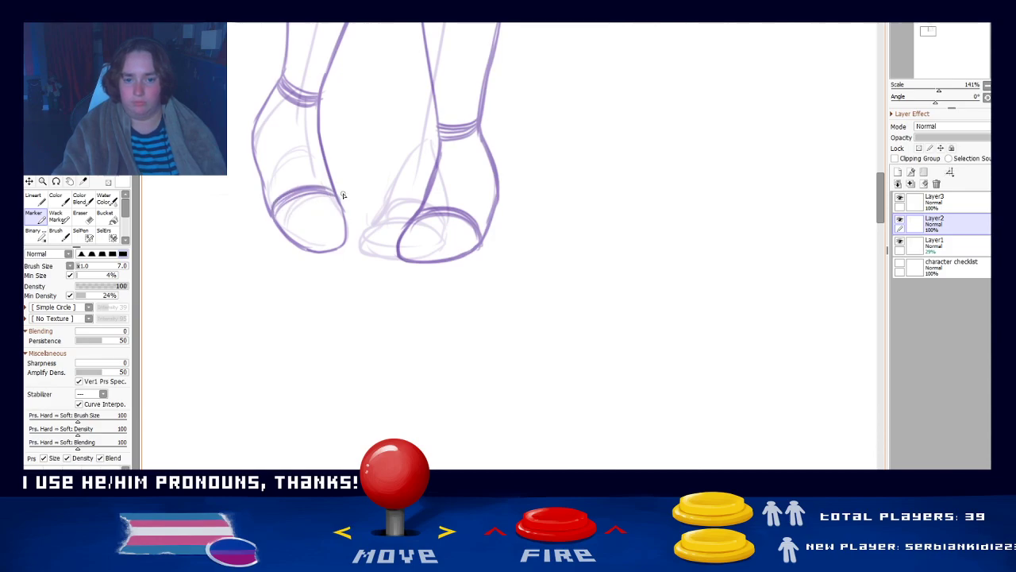
pyautogui.hotkey('ctrl', 'z')
pyautogui.moveTo(276, 212)
pyautogui.mouseDown()
pyautogui.moveTo(351, 202)
pyautogui.moveTo(277, 218)
pyautogui.moveTo(338, 195)
pyautogui.mouseUp()
pyautogui.hotkey('ctrl', 'z')
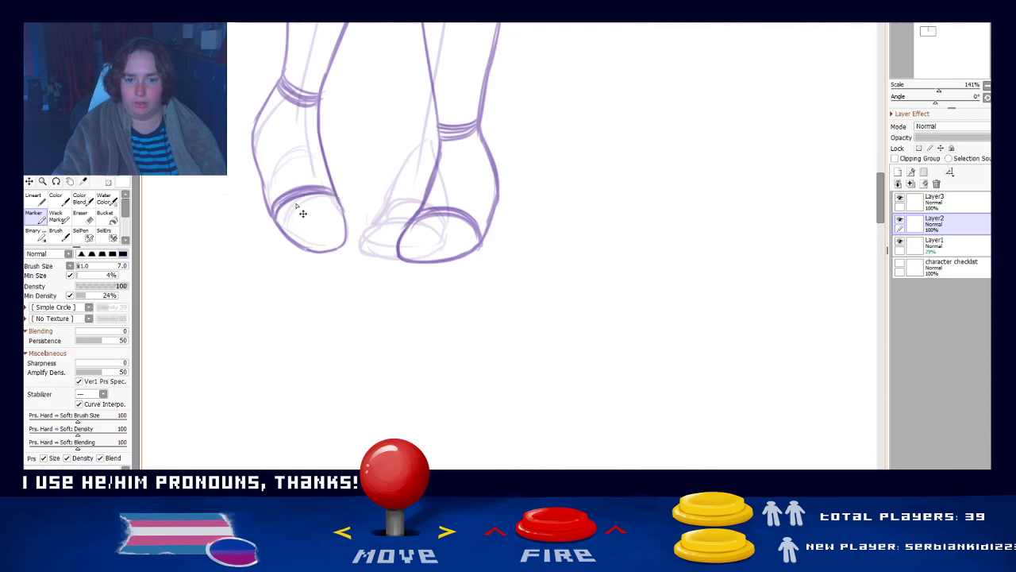
pyautogui.moveTo(275, 216); pyautogui.dragTo(336, 194)
# - Erase the thick doubled line along the right-hand side of the head on Layer2 and return to the Marker
pyautogui.moveTo(517, 243); pyautogui.dragTo(539, 401)
pyautogui.moveTo(552, 104); pyautogui.dragTo(553, 259)
pyautogui.scroll(10, 553, 259)
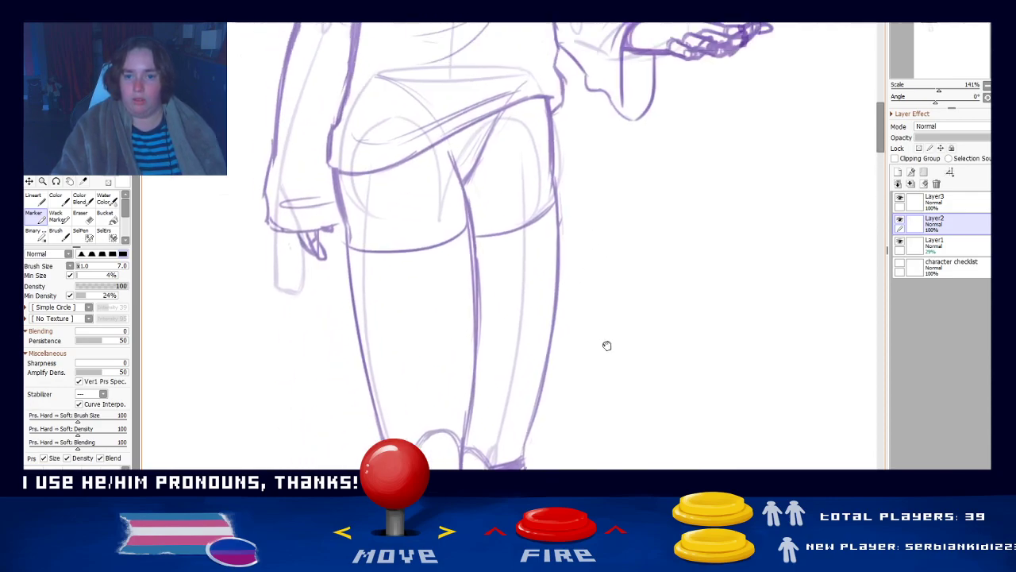
pyautogui.scroll(8, 609, 383)
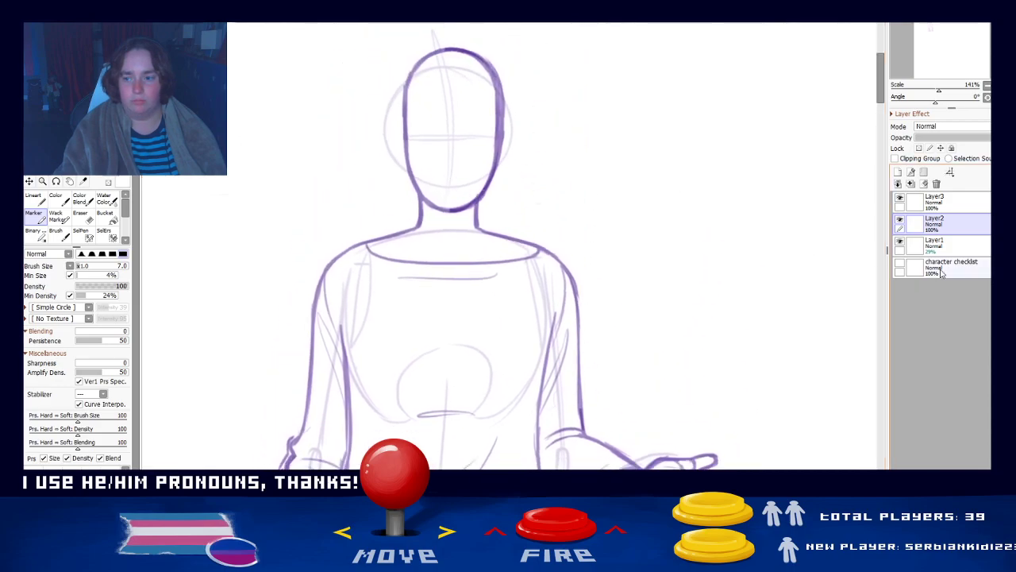
pyautogui.click(934, 242)
pyautogui.press('e')
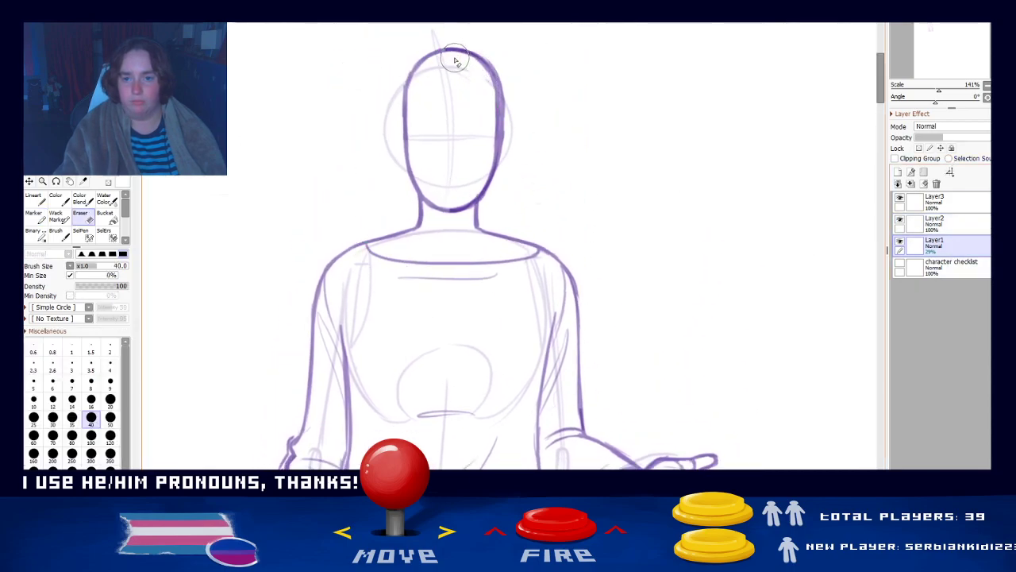
pyautogui.click(935, 221)
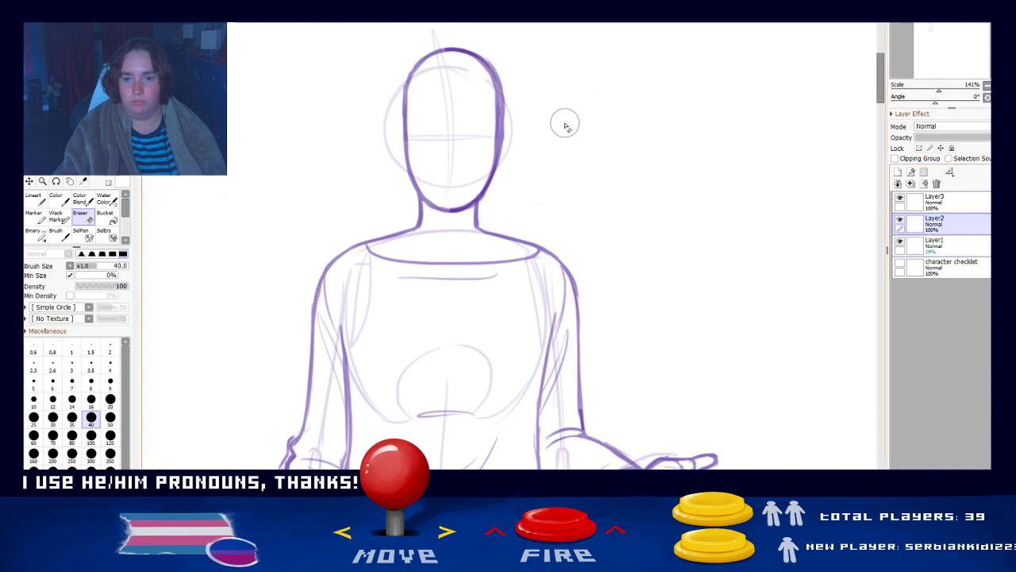
pyautogui.click(953, 242)
pyautogui.click(958, 227)
pyautogui.moveTo(486, 72)
pyautogui.mouseDown()
pyautogui.moveTo(456, 60)
pyautogui.moveTo(499, 112)
pyautogui.moveTo(502, 143)
pyautogui.moveTo(455, 204)
pyautogui.moveTo(462, 196)
pyautogui.mouseUp()
pyautogui.click(34, 216)
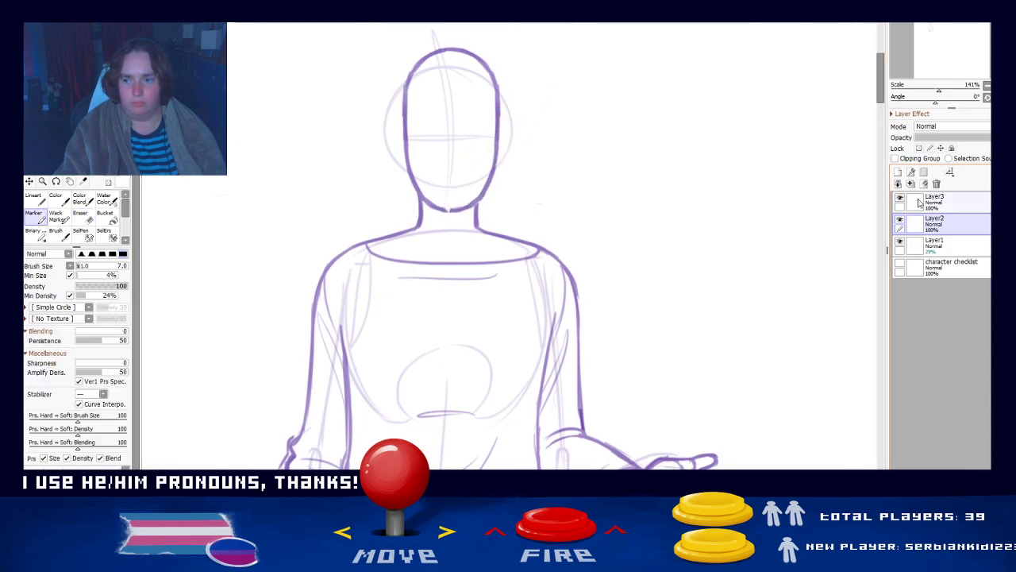
# - Merge Layer3 down into Layer2 and rename Layer1 as skeleton
pyautogui.click(928, 204)
pyautogui.click(911, 184)
pyautogui.click(943, 227)
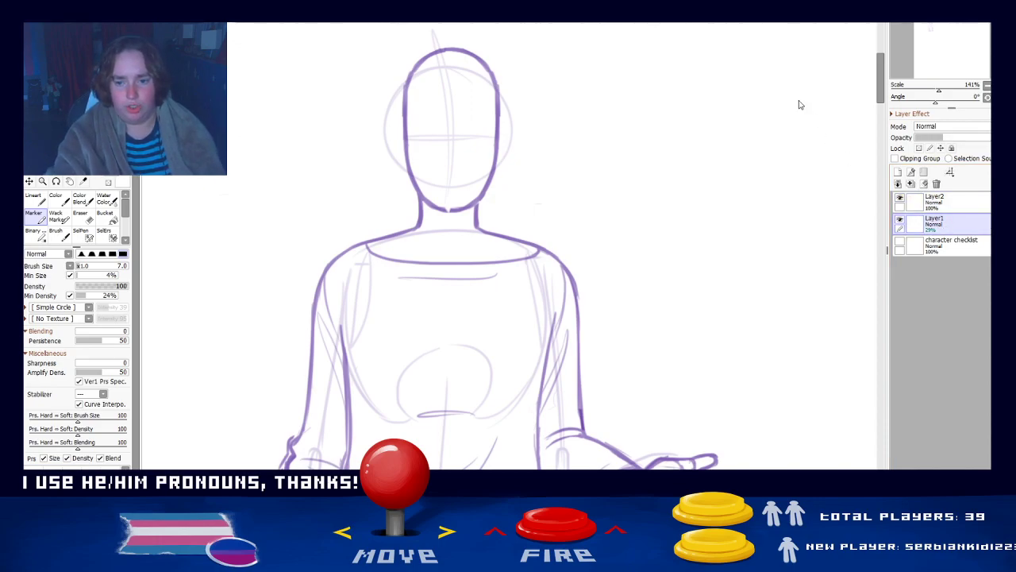
pyautogui.write('skeleton')
pyautogui.press('Return')
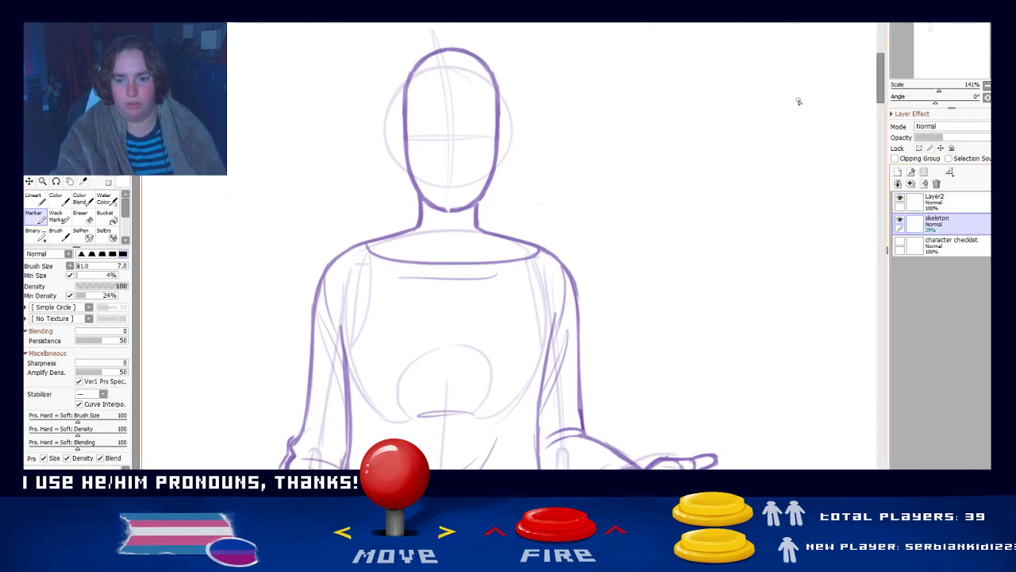
# - Rename Layer2 as man
pyautogui.click(959, 206)
pyautogui.doubleClick(941, 200)
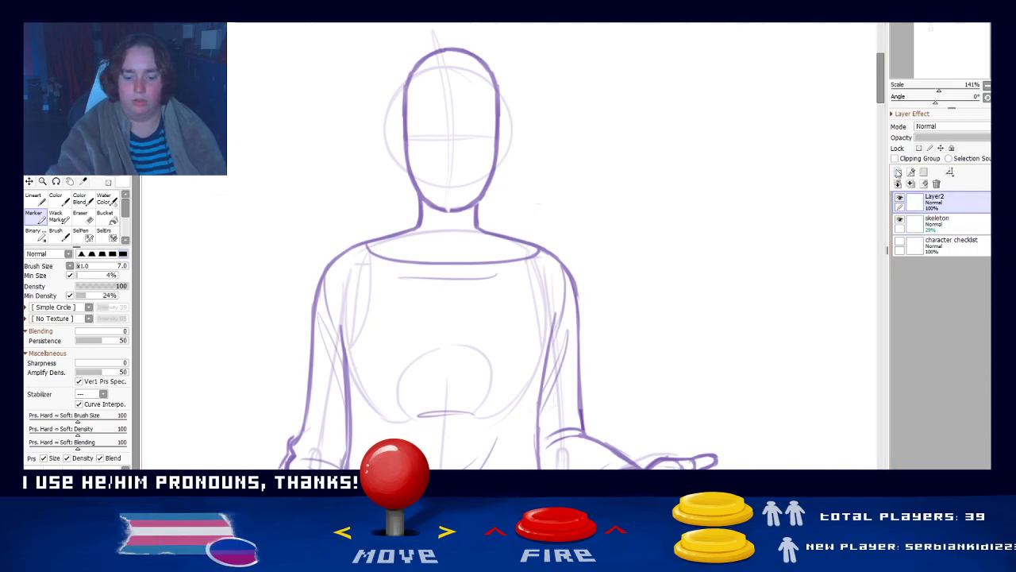
pyautogui.write('man')
pyautogui.press('Return')
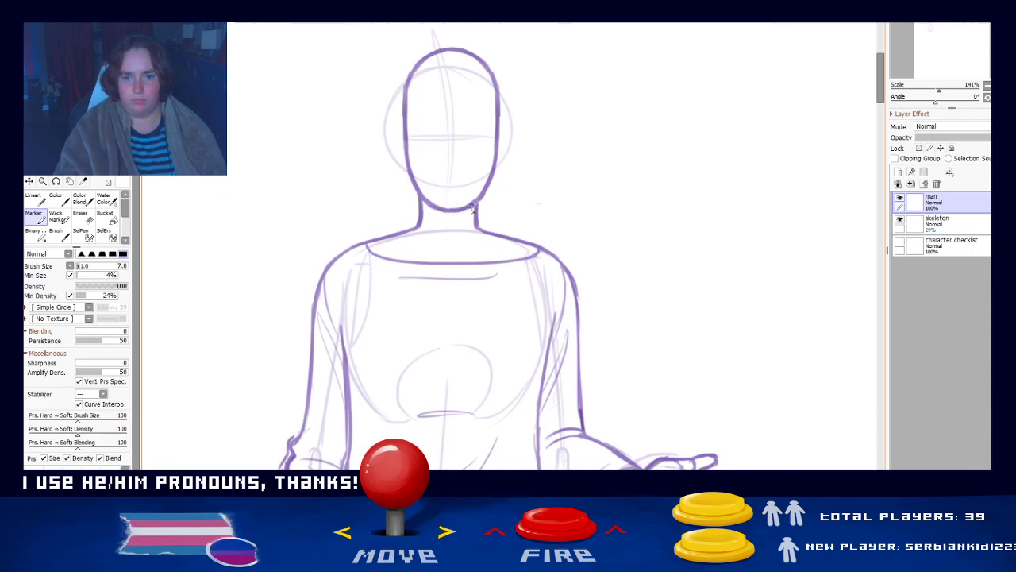
# - Redraw the hem of the left-hand sleeve cuff on the man layer and erase the stray lines around the fingers below it
pyautogui.scroll(-10, 527, 235)
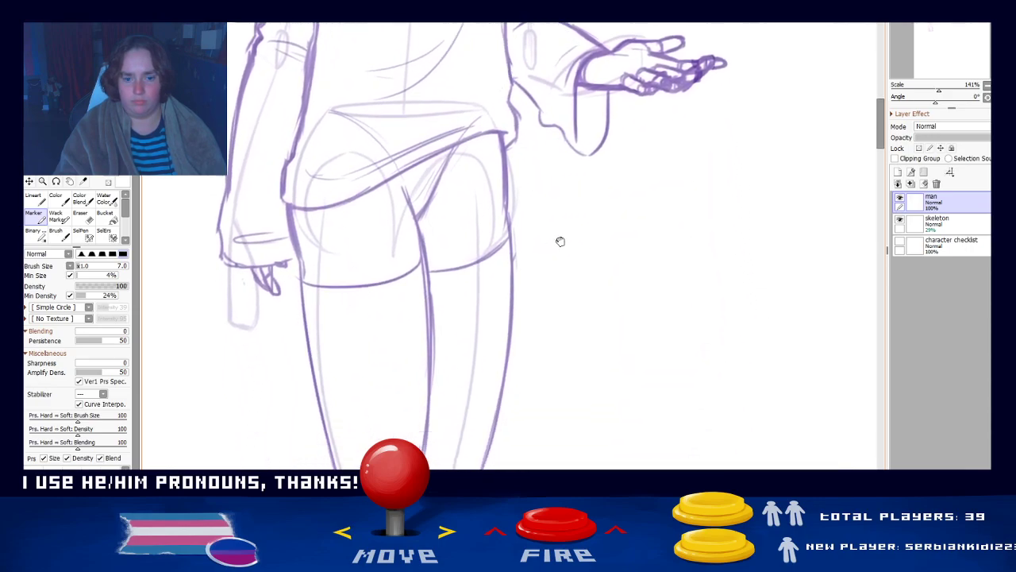
pyautogui.moveTo(534, 298)
pyautogui.mouseDown()
pyautogui.moveTo(535, 272)
pyautogui.moveTo(603, 353)
pyautogui.mouseUp()
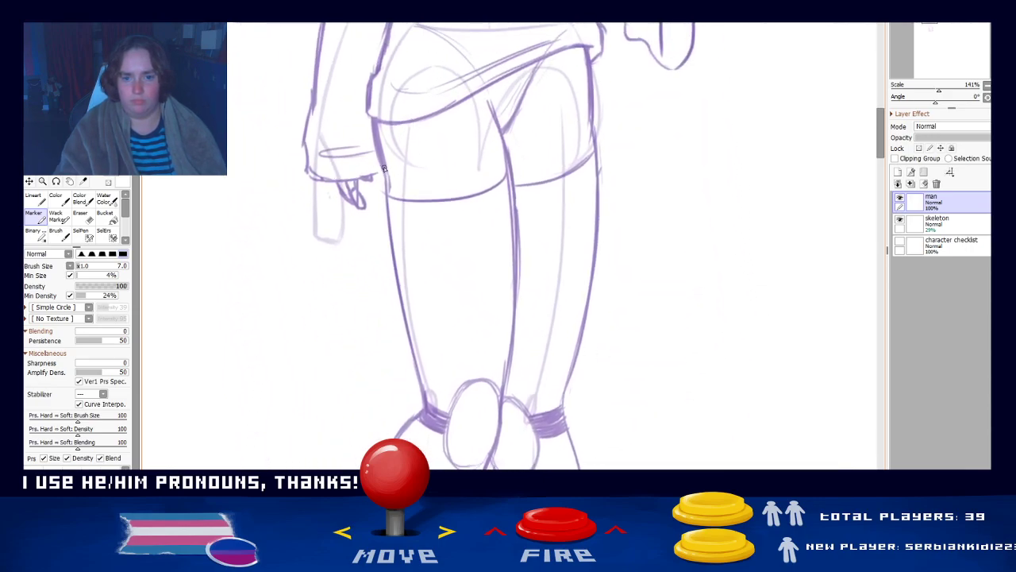
pyautogui.moveTo(386, 169)
pyautogui.mouseDown()
pyautogui.moveTo(351, 175)
pyautogui.moveTo(392, 179)
pyautogui.moveTo(350, 178)
pyautogui.moveTo(381, 183)
pyautogui.moveTo(385, 168)
pyautogui.moveTo(319, 181)
pyautogui.moveTo(330, 190)
pyautogui.moveTo(304, 168)
pyautogui.moveTo(348, 185)
pyautogui.moveTo(305, 165)
pyautogui.moveTo(373, 172)
pyautogui.moveTo(320, 175)
pyautogui.moveTo(373, 178)
pyautogui.mouseUp()
pyautogui.hotkey('ctrl', 'z')
pyautogui.hotkey('ctrl', 'z')
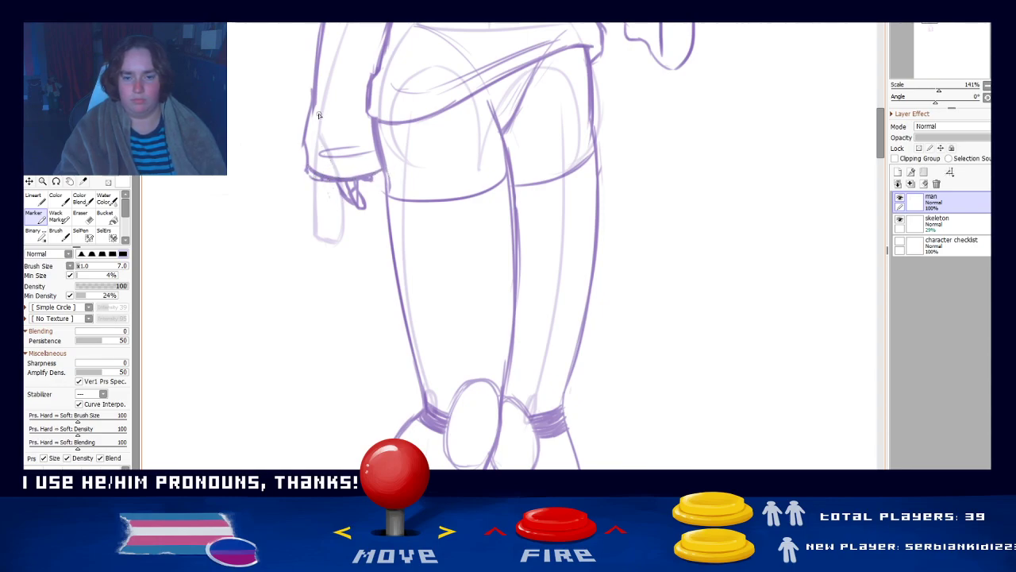
pyautogui.press('e')
pyautogui.moveTo(317, 189)
pyautogui.mouseDown()
pyautogui.moveTo(340, 196)
pyautogui.moveTo(374, 184)
pyautogui.moveTo(355, 201)
pyautogui.moveTo(365, 199)
pyautogui.mouseUp()
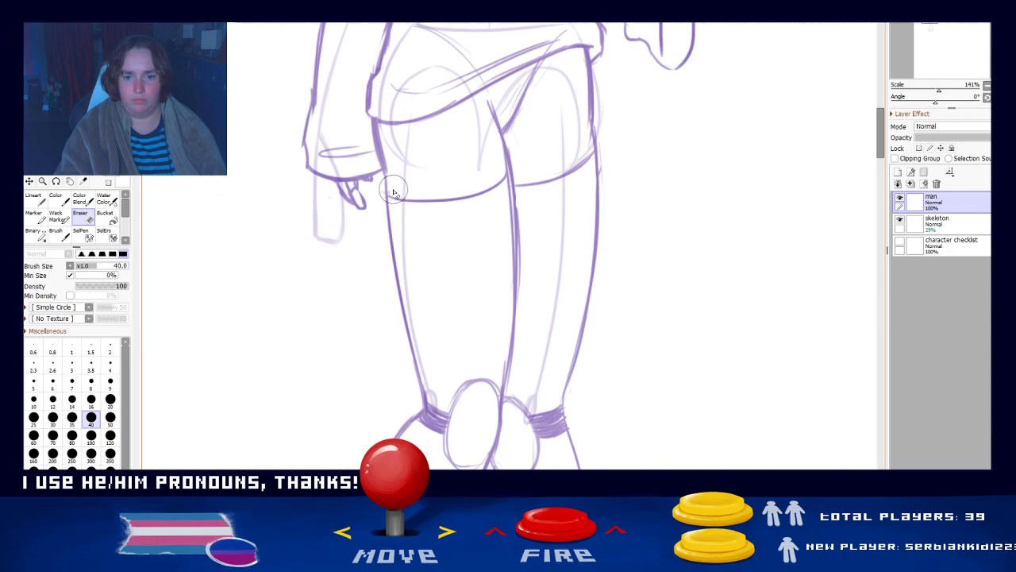
# - Draw curved lines around the wrist of the open hand where it leaves the sleeve and switch to a size 7 eraser for cleanup
pyautogui.moveTo(470, 121); pyautogui.dragTo(416, 288)
pyautogui.moveTo(501, 378); pyautogui.dragTo(488, 115)
pyautogui.moveTo(453, 329); pyautogui.dragTo(497, 87)
pyautogui.moveTo(461, 318); pyautogui.dragTo(512, 111)
pyautogui.moveTo(493, 51); pyautogui.dragTo(441, 428)
pyautogui.moveTo(516, 107)
pyautogui.mouseDown()
pyautogui.moveTo(524, 461)
pyautogui.moveTo(500, 528)
pyautogui.mouseUp()
pyautogui.press('n')
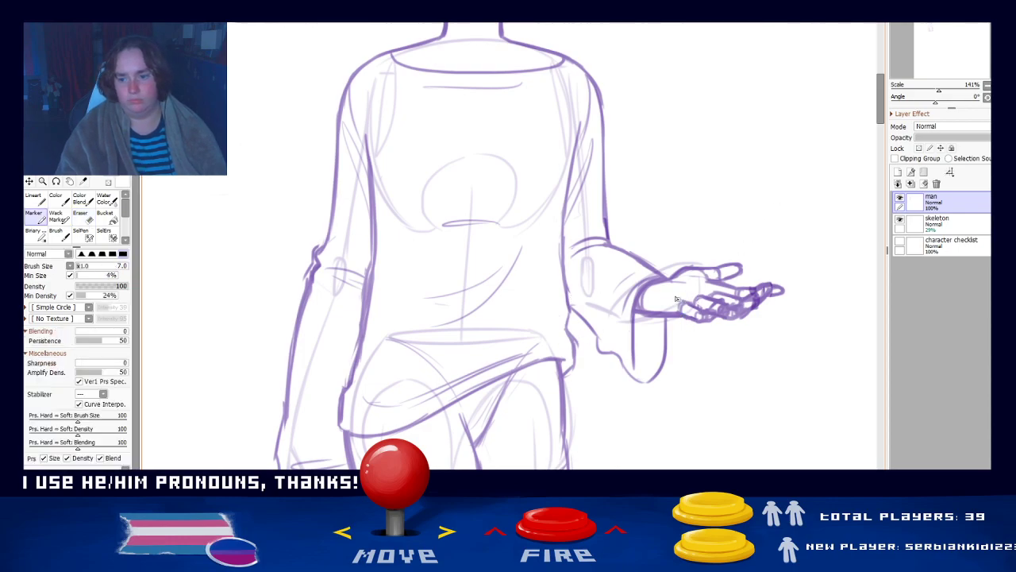
pyautogui.moveTo(657, 284)
pyautogui.mouseDown()
pyautogui.moveTo(660, 310)
pyautogui.moveTo(648, 311)
pyautogui.mouseUp()
pyautogui.hotkey('ctrl', 'z')
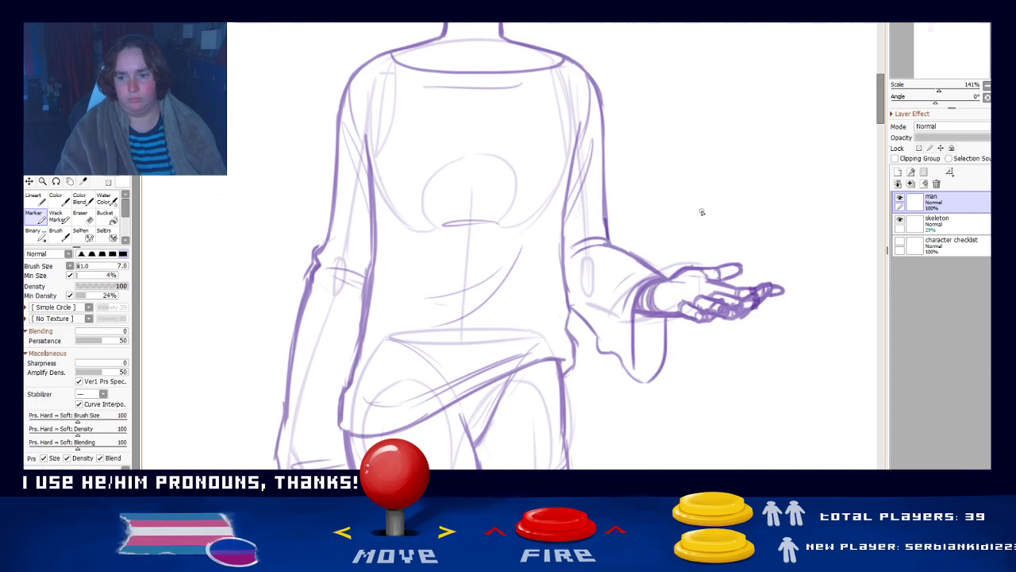
pyautogui.press('e')
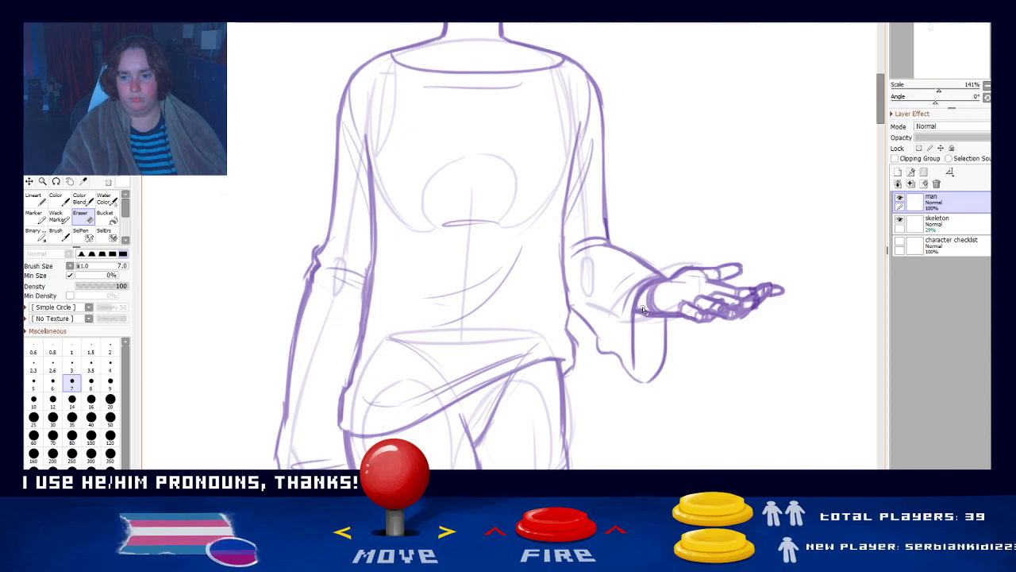
# - Flip the canvas view horizontally and refine the curled finger nearest the wrist of the open hand with the Marker and eraser
pyautogui.press('h')
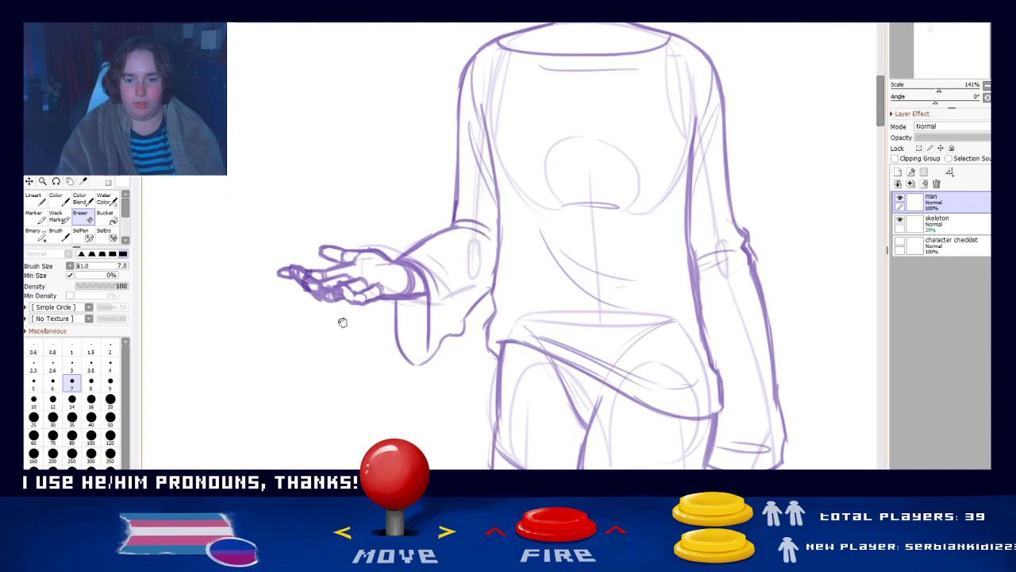
pyautogui.moveTo(341, 320); pyautogui.dragTo(425, 301)
pyautogui.press('n')
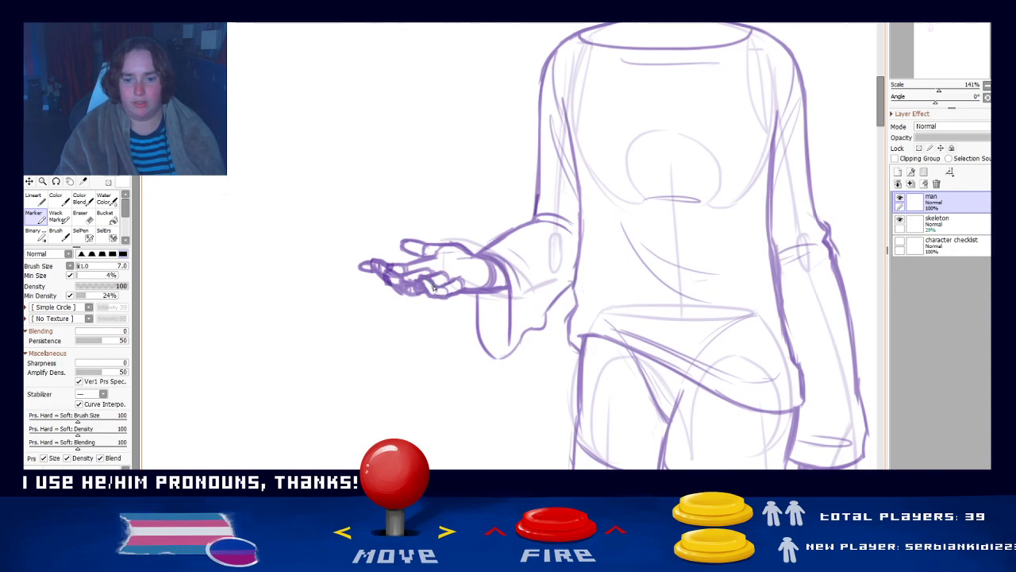
pyautogui.press('e')
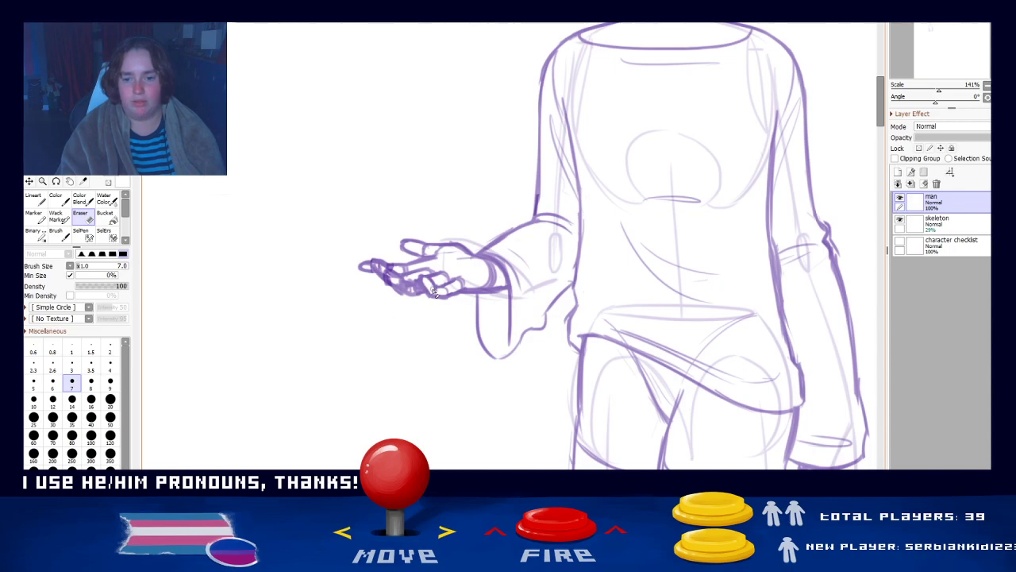
pyautogui.press('e')
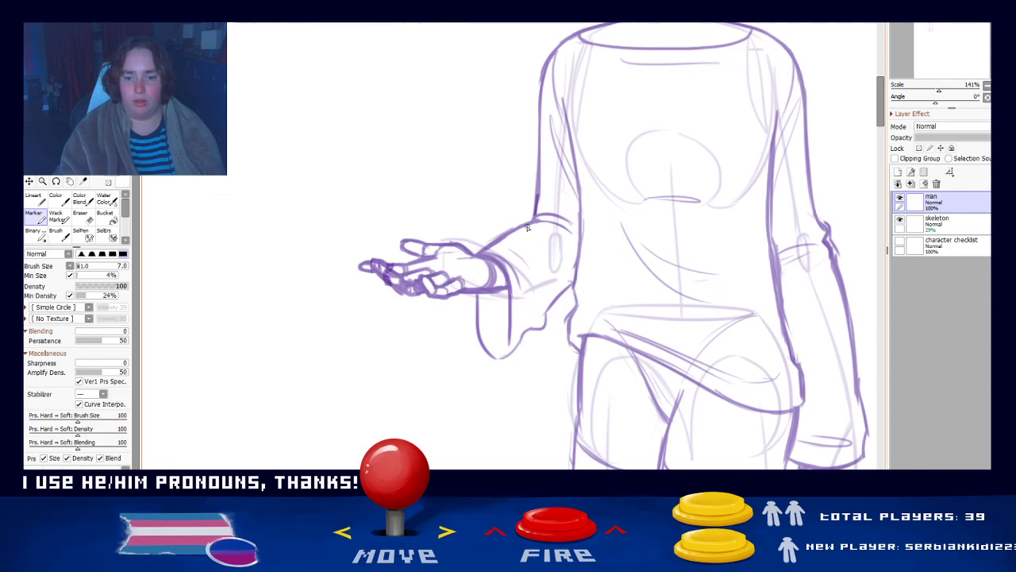
pyautogui.press('e')
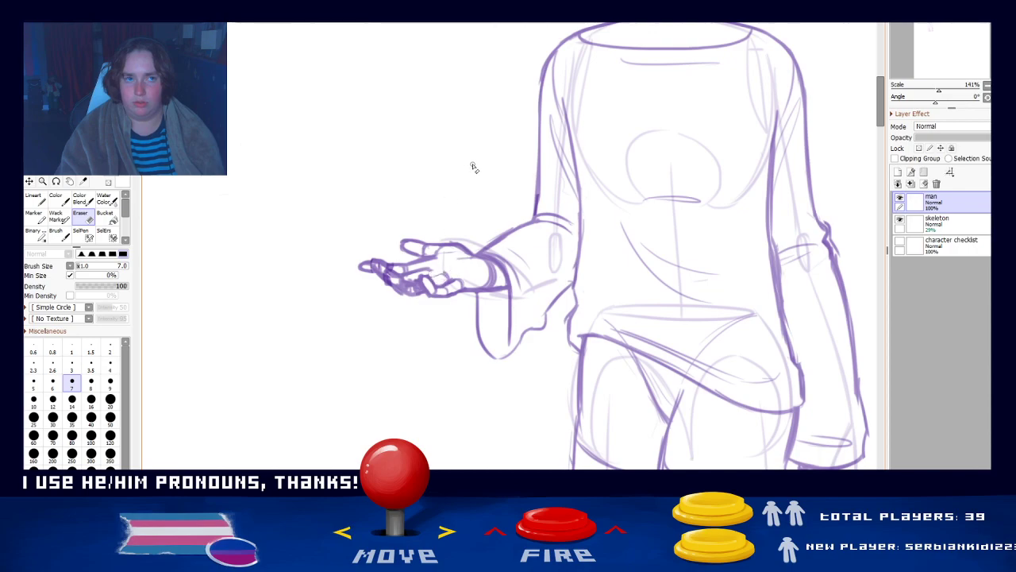
pyautogui.press('m')
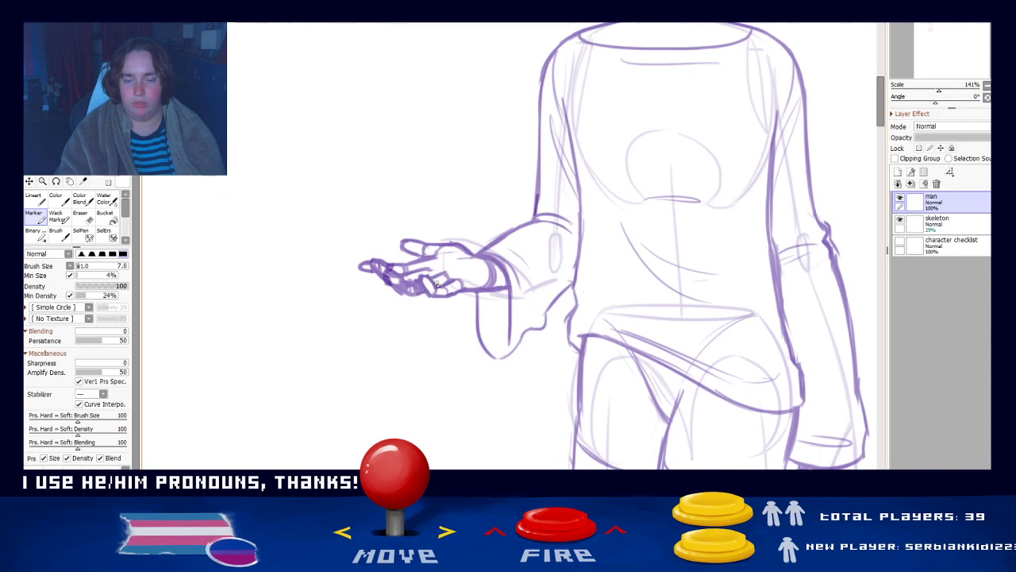
pyautogui.hotkey('ctrl', 'z')
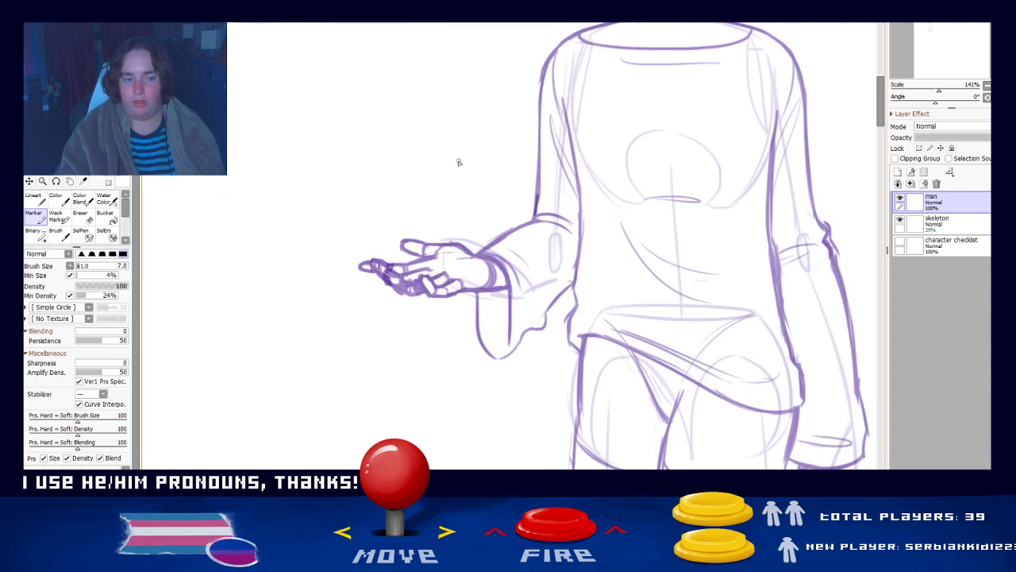
# - Erase the dark overlapping lines of the open hand's lower fingers with the size 7 eraser and redraw their outlines with the Marker
pyautogui.press('e')
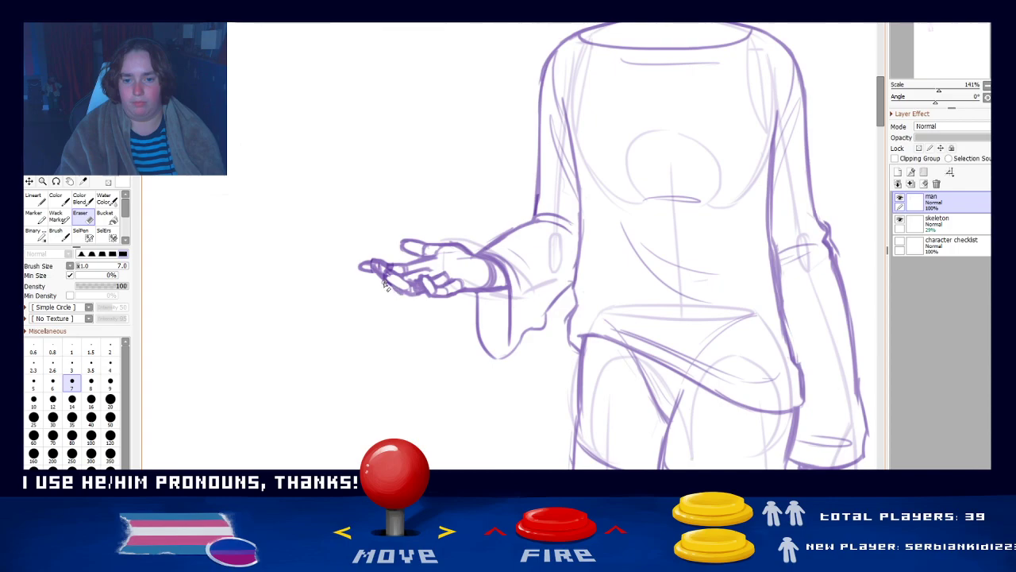
pyautogui.moveTo(388, 275); pyautogui.dragTo(395, 274)
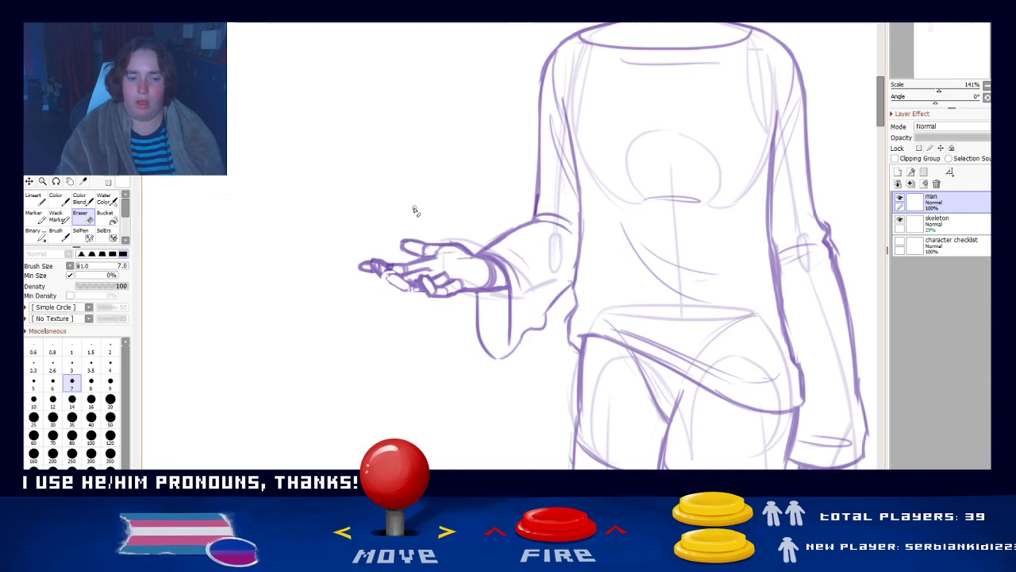
pyautogui.press('e')
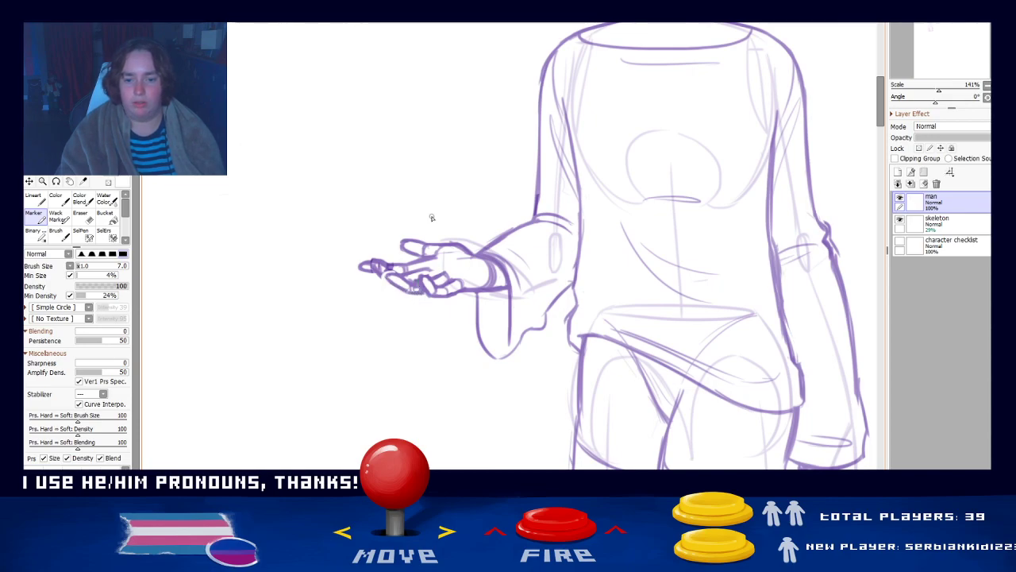
pyautogui.press('e')
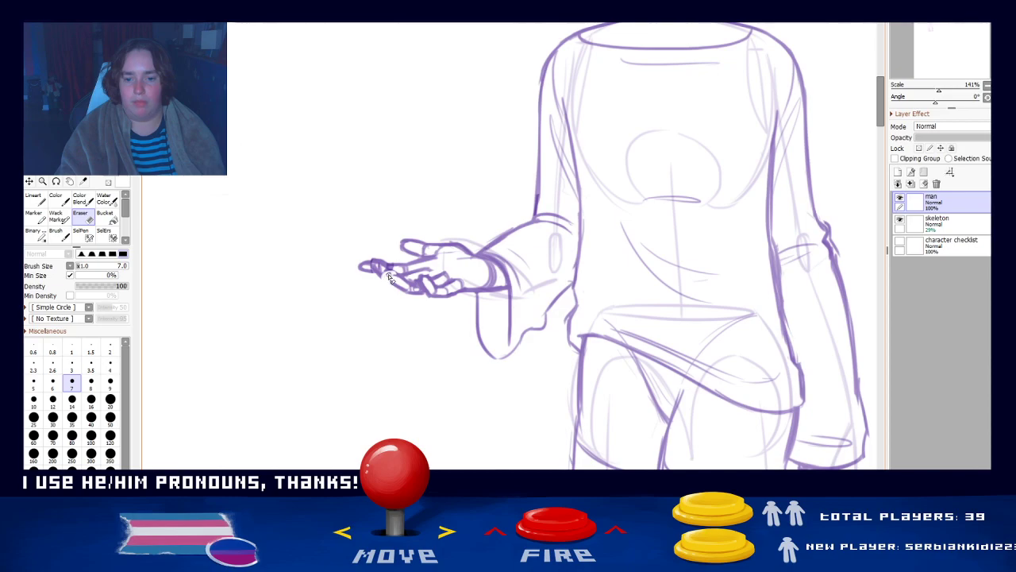
pyautogui.moveTo(389, 276); pyautogui.dragTo(390, 285)
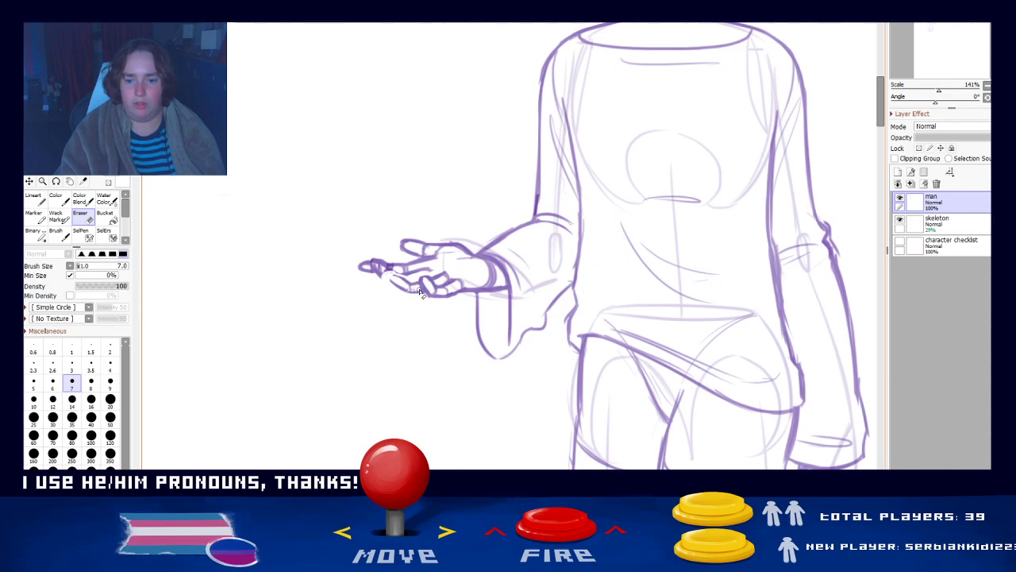
pyautogui.click(35, 216)
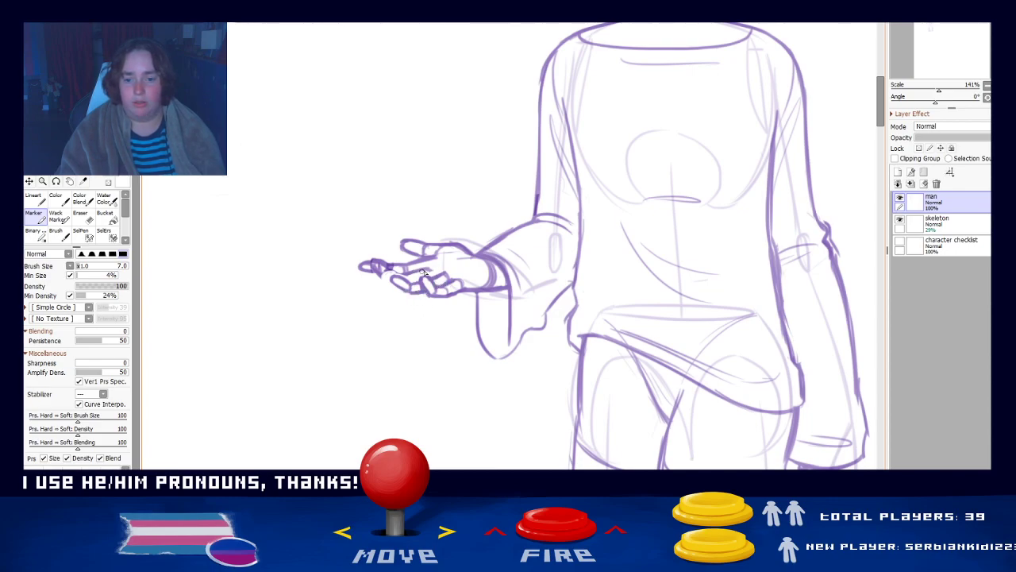
# - Erase the dark scribbled tip of the open hand's longest finger with the size 7 eraser and redraw a shorter tip with the Marker
pyautogui.press('e')
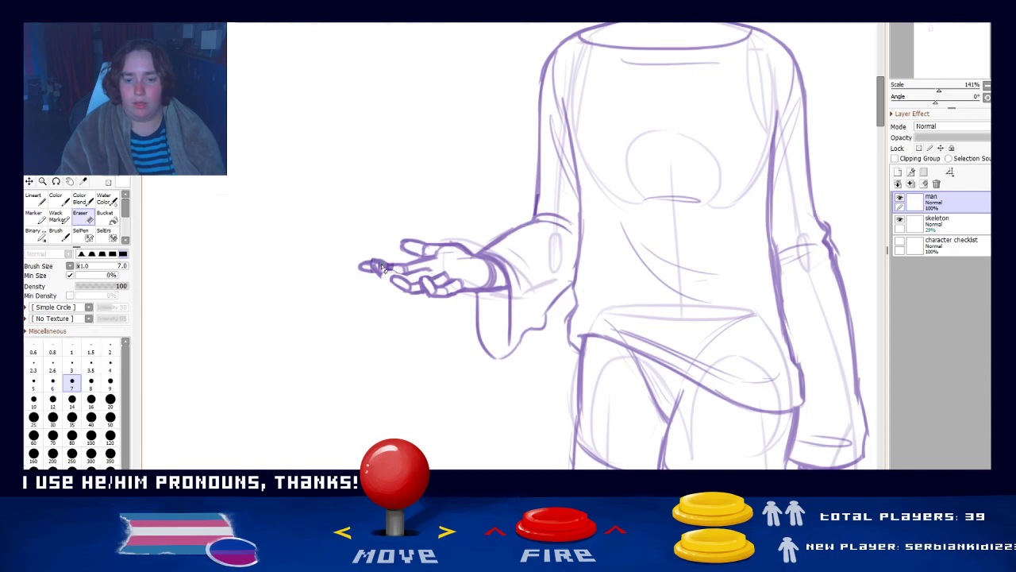
pyautogui.moveTo(373, 262)
pyautogui.mouseDown()
pyautogui.moveTo(398, 275)
pyautogui.moveTo(385, 275)
pyautogui.mouseUp()
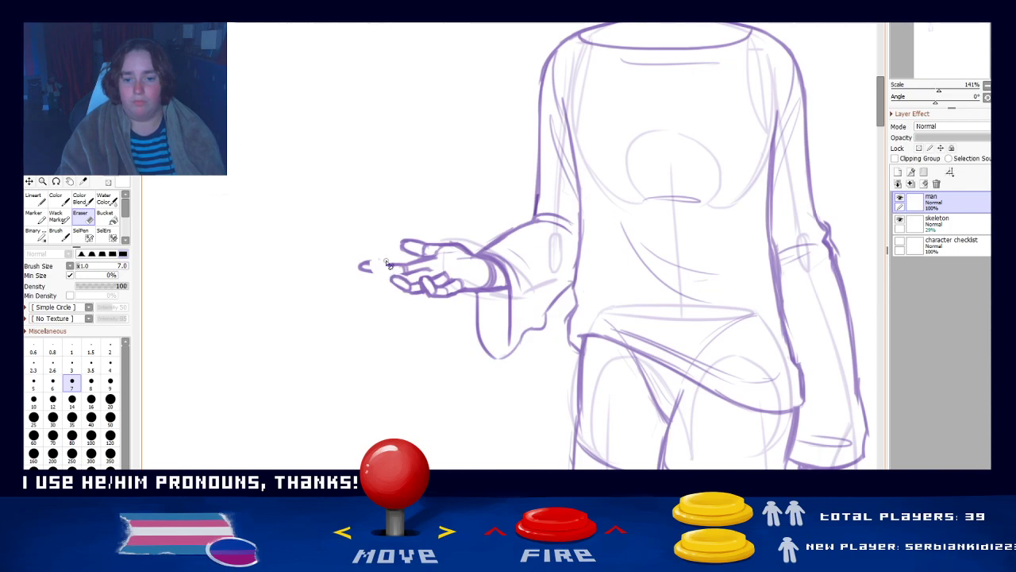
pyautogui.moveTo(371, 264); pyautogui.dragTo(391, 264)
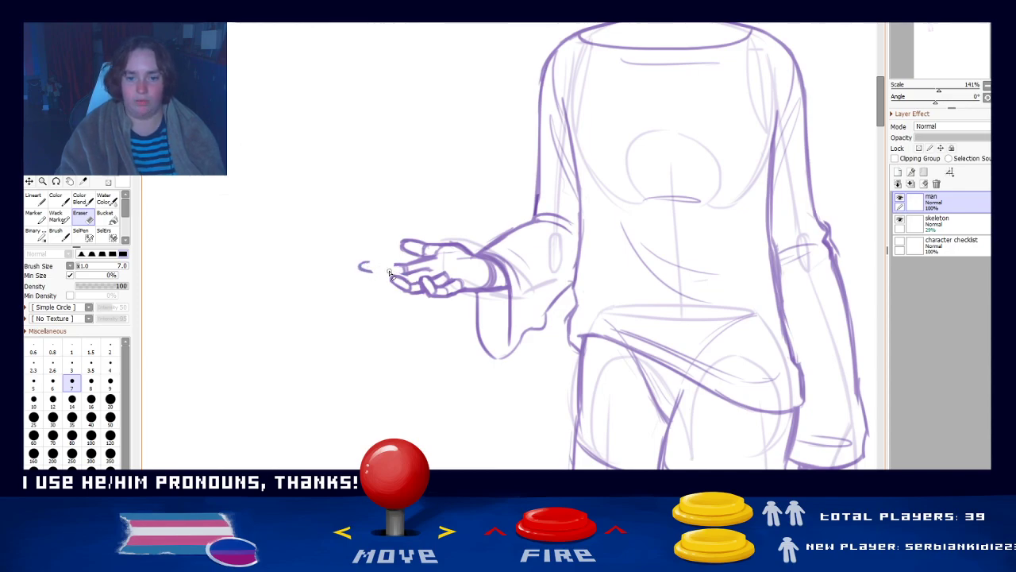
pyautogui.click(34, 217)
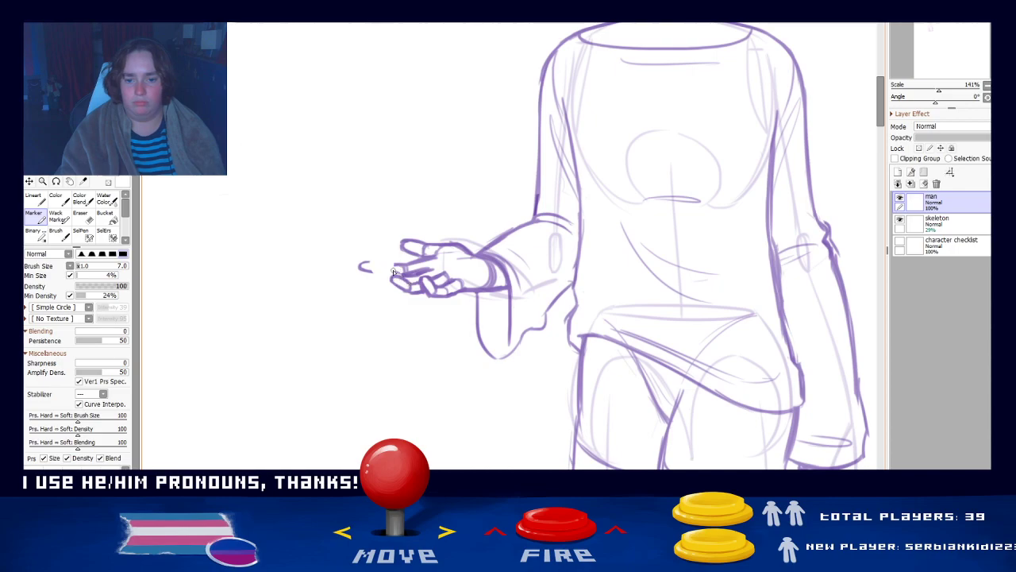
pyautogui.moveTo(379, 262)
pyautogui.mouseDown()
pyautogui.moveTo(404, 285)
pyautogui.moveTo(375, 269)
pyautogui.mouseUp()
pyautogui.hotkey('ctrl', 'z')
pyautogui.moveTo(375, 270); pyautogui.dragTo(387, 279)
pyautogui.hotkey('ctrl', 'z')
pyautogui.press('e')
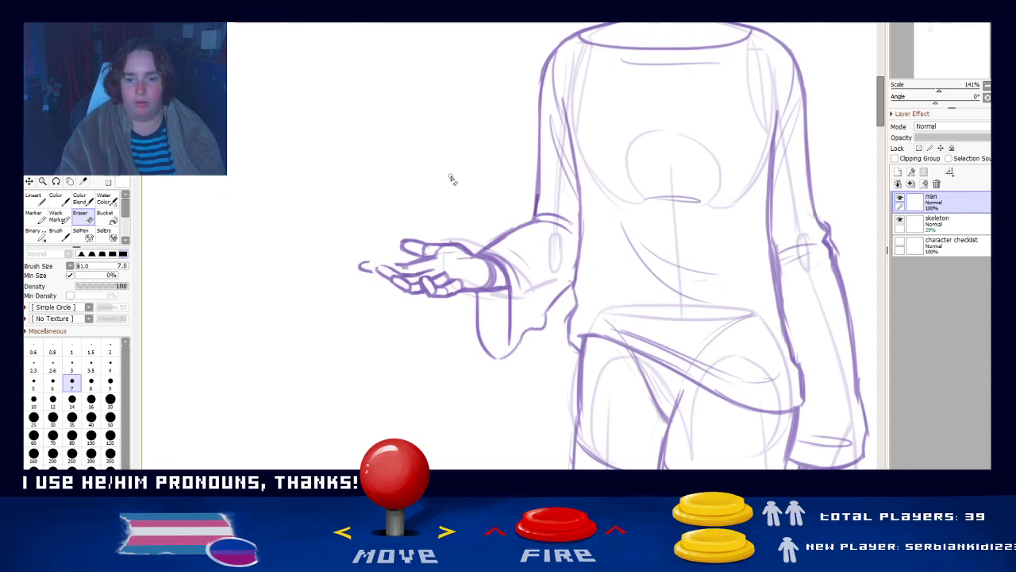
pyautogui.press('m')
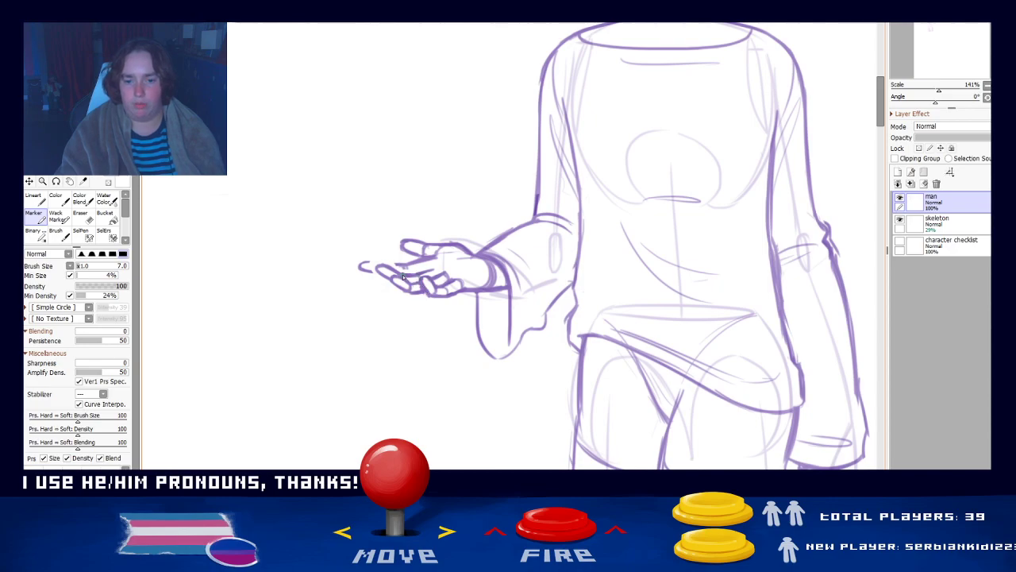
# - Clean up the lines between the open hand's fingers and thin the upper outline running from the thumb base to the wrist
pyautogui.press('e')
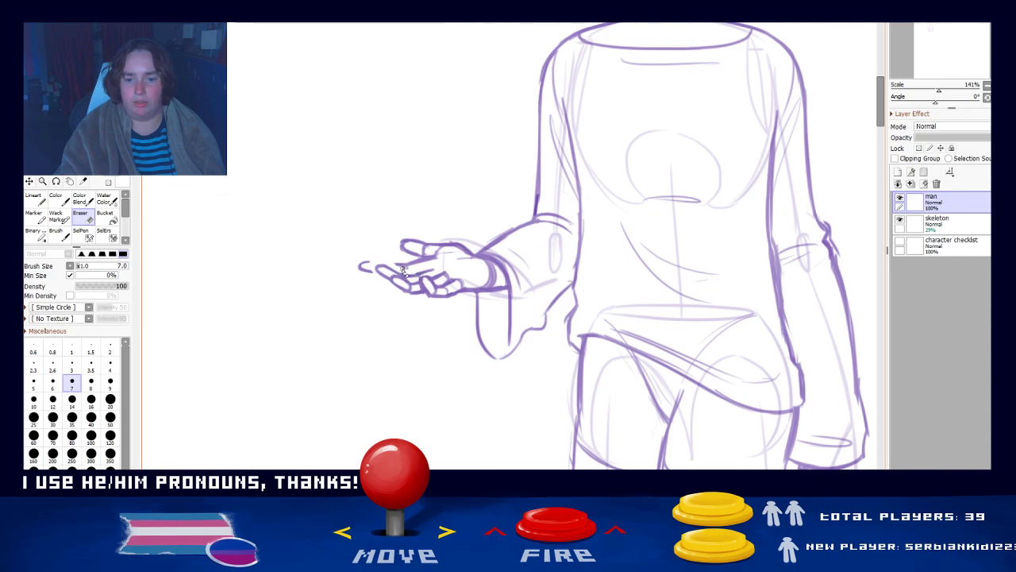
pyautogui.click(36, 217)
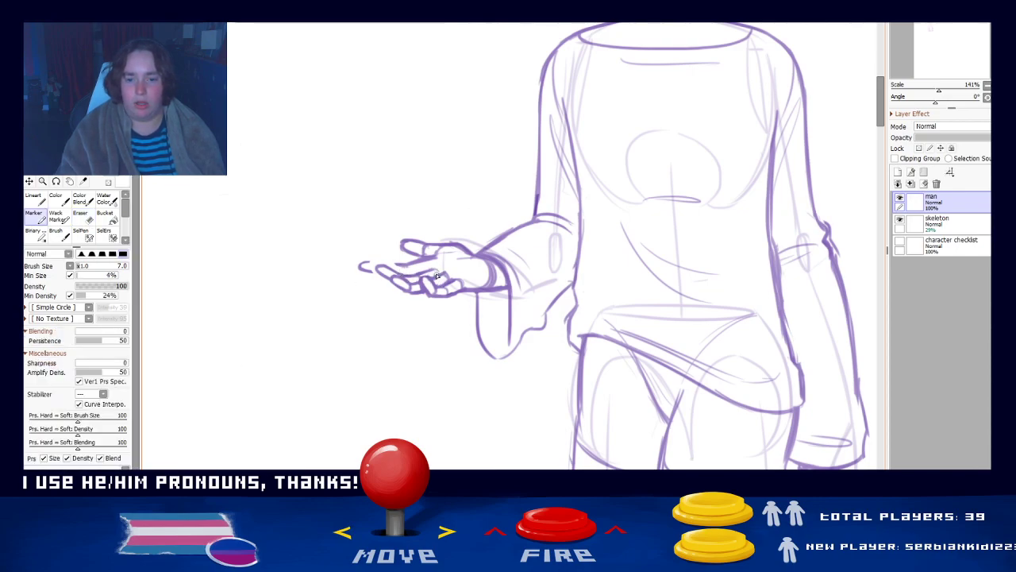
pyautogui.press('e')
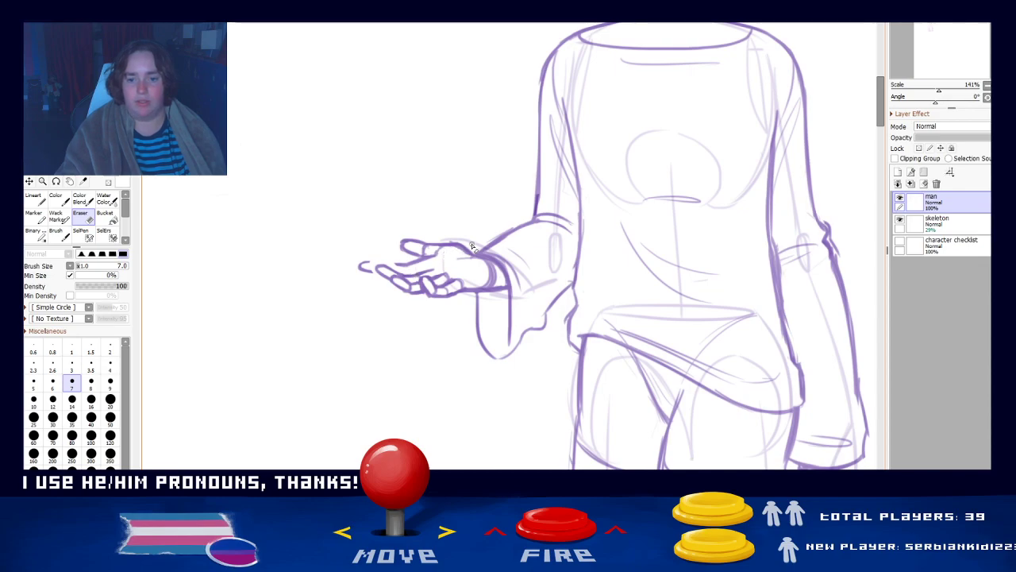
pyautogui.moveTo(443, 242); pyautogui.dragTo(468, 250)
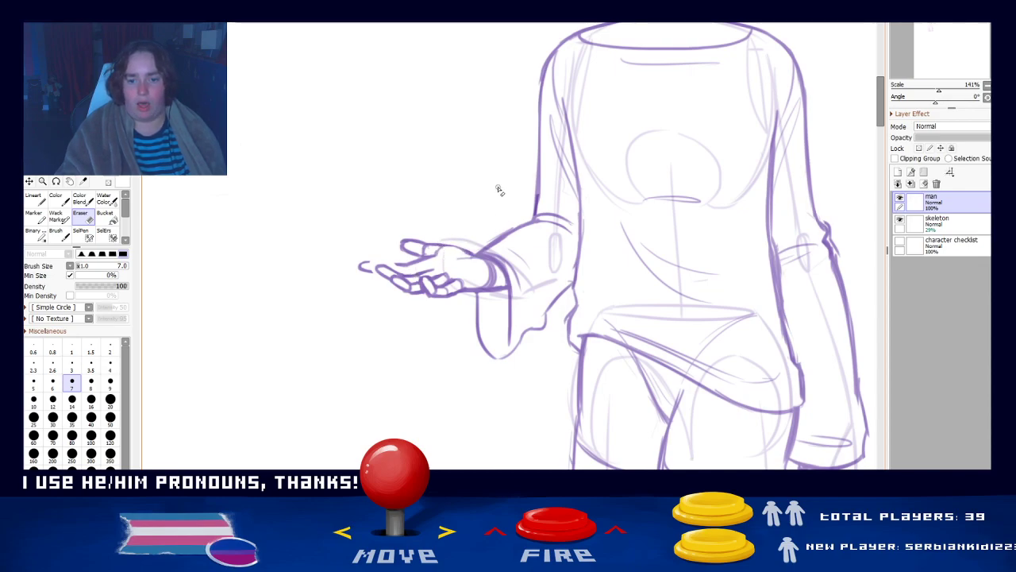
pyautogui.press('m')
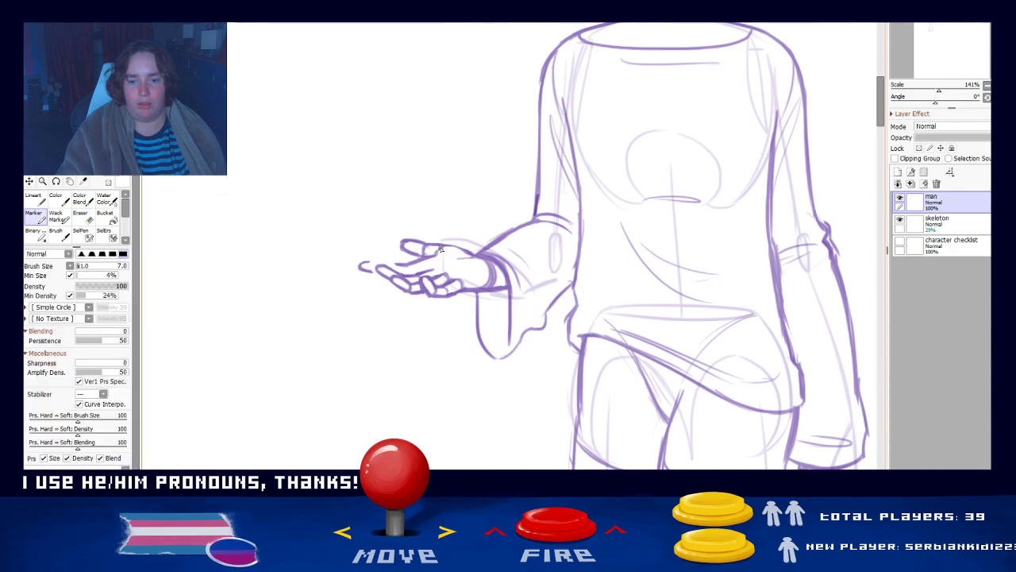
# - Erase the long thumb of the open hand and redraw it with the Marker as a shorter, blunter shape
pyautogui.moveTo(439, 244)
pyautogui.mouseDown()
pyautogui.moveTo(474, 257)
pyautogui.moveTo(401, 240)
pyautogui.moveTo(429, 246)
pyautogui.moveTo(402, 245)
pyautogui.moveTo(415, 255)
pyautogui.mouseUp()
pyautogui.hotkey('ctrl', 'z')
pyautogui.press('e')
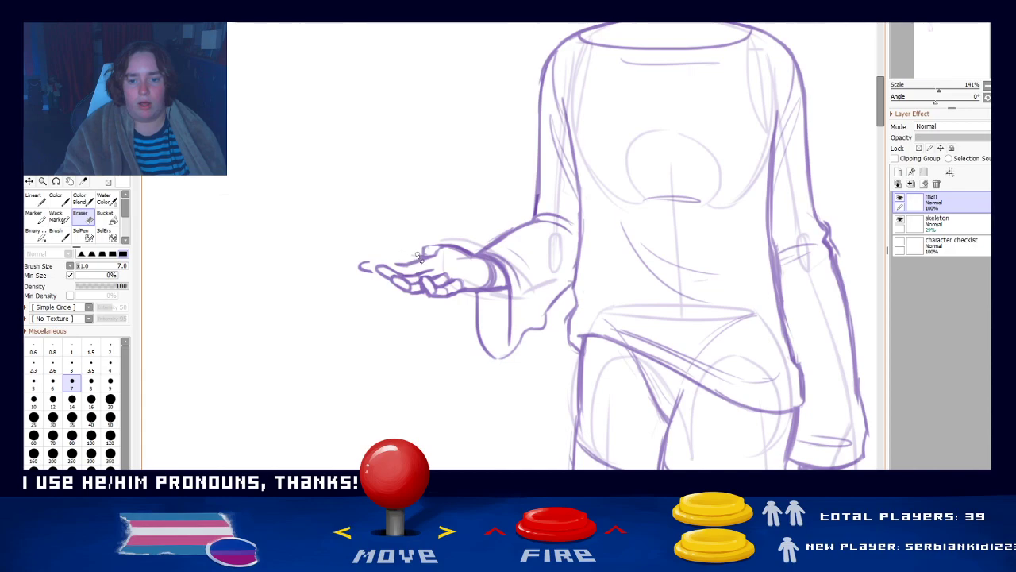
pyautogui.press('m')
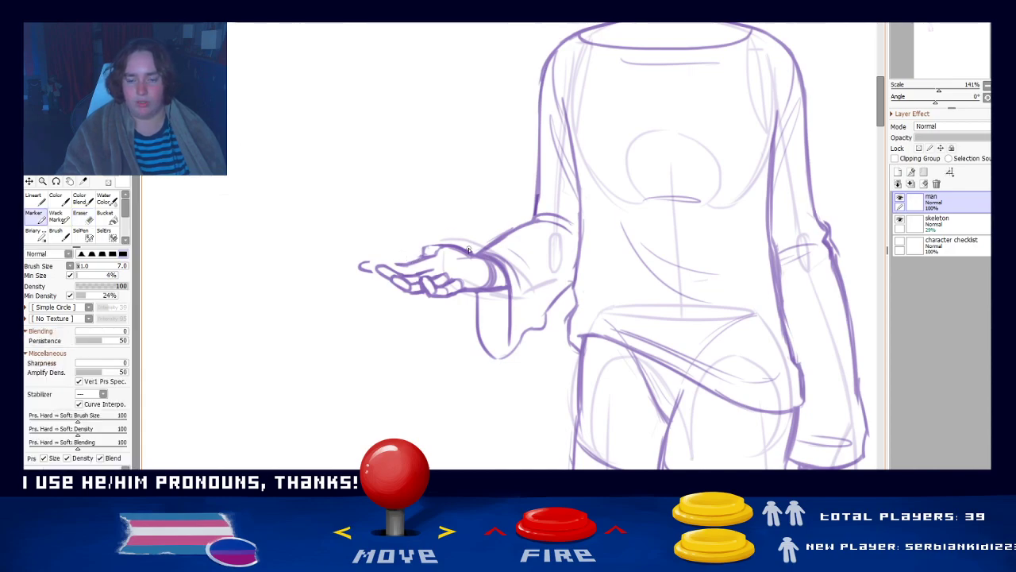
pyautogui.moveTo(420, 247)
pyautogui.mouseDown()
pyautogui.moveTo(449, 247)
pyautogui.moveTo(425, 254)
pyautogui.moveTo(436, 253)
pyautogui.mouseUp()
pyautogui.hotkey('ctrl', 'z')
pyautogui.hotkey('ctrl', 'z')
pyautogui.press('e')
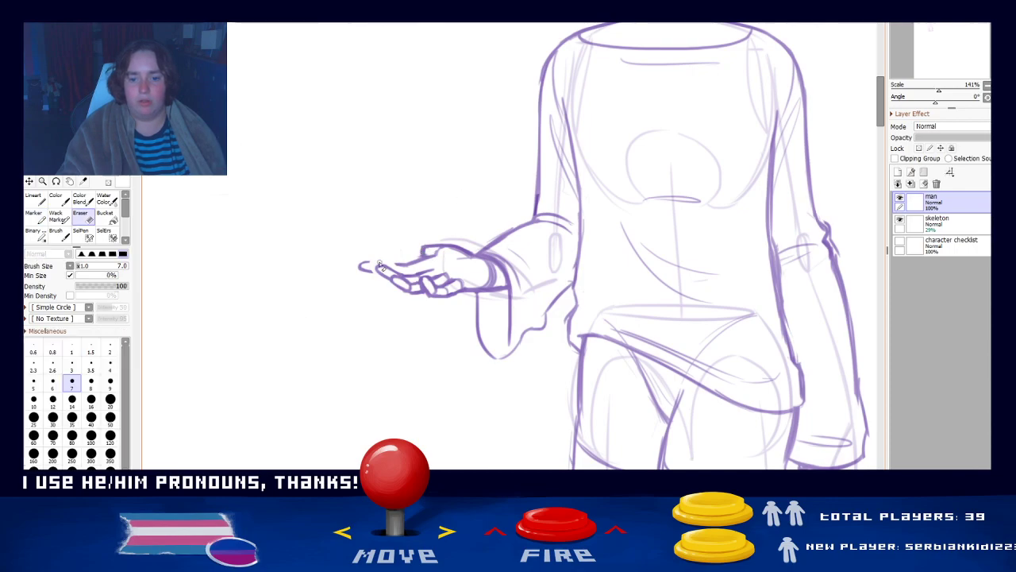
# - Erase the redrawn tip of the open hand's longest finger
pyautogui.press('e')
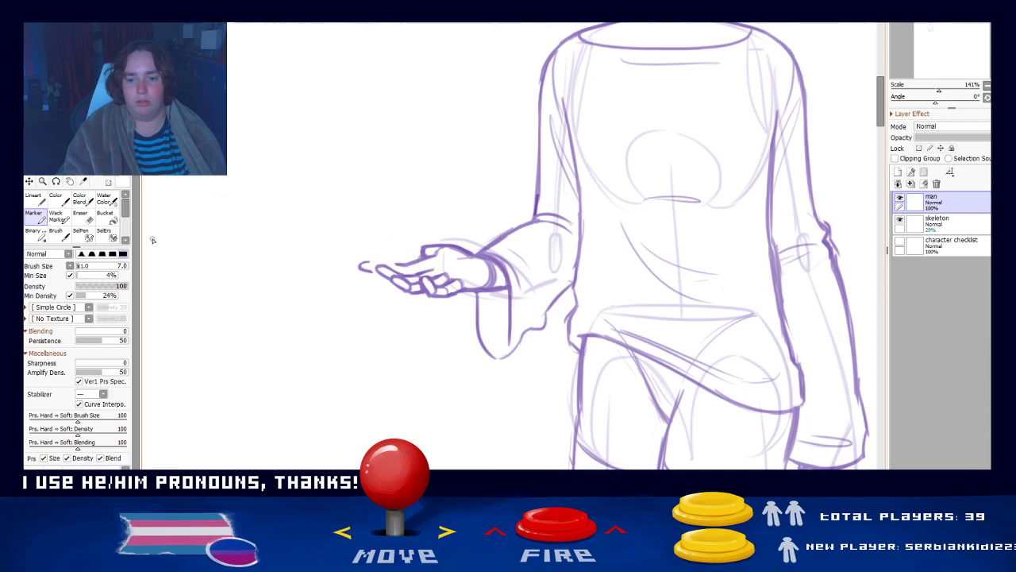
pyautogui.click(42, 169)
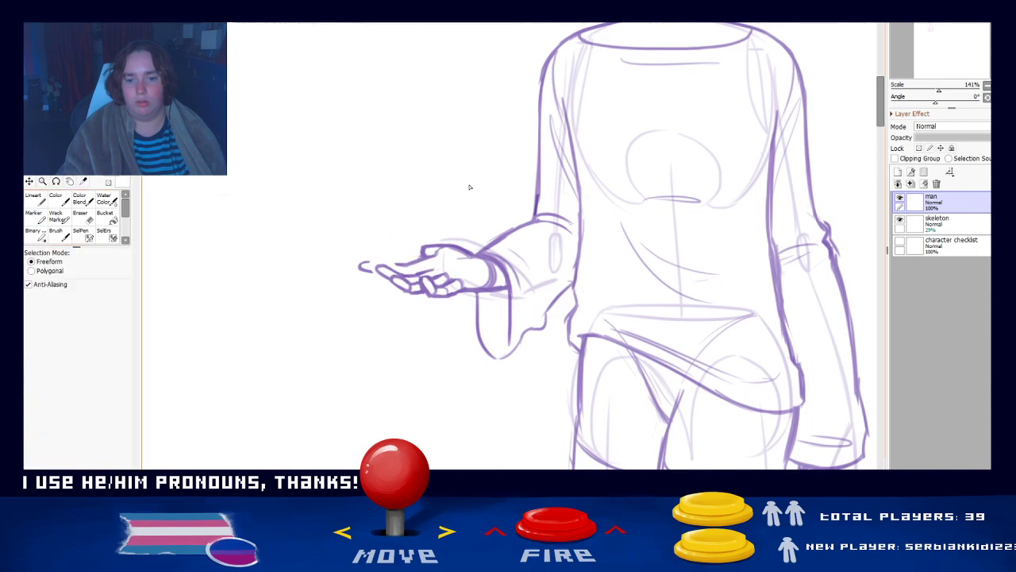
pyautogui.press('e')
pyautogui.moveTo(388, 266)
pyautogui.mouseDown()
pyautogui.moveTo(382, 273)
pyautogui.moveTo(395, 275)
pyautogui.moveTo(381, 272)
pyautogui.mouseUp()
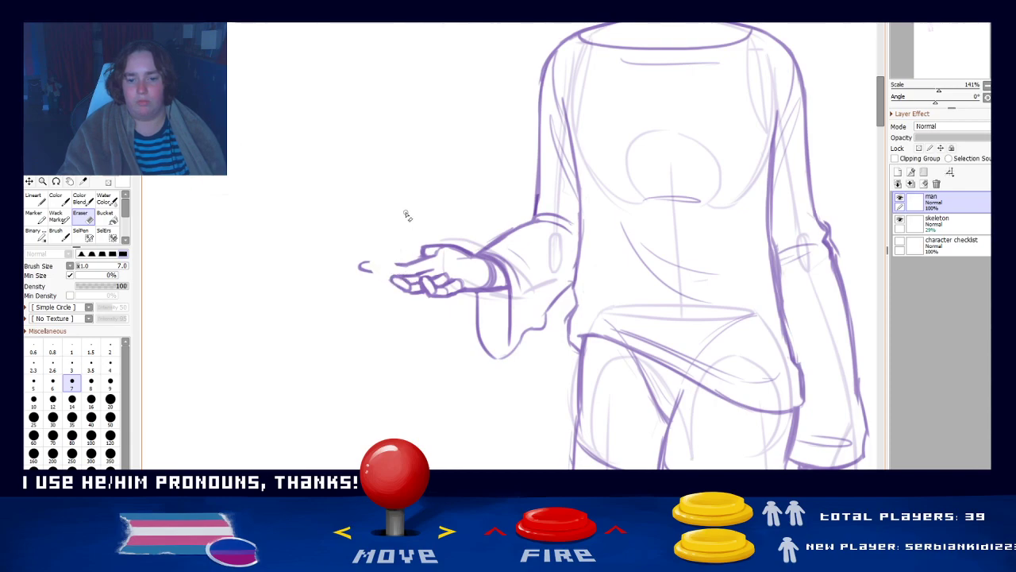
# - Lasso the curled lower fingers of the open hand, shift them slightly outward from the wrist and deselect
pyautogui.press('l')
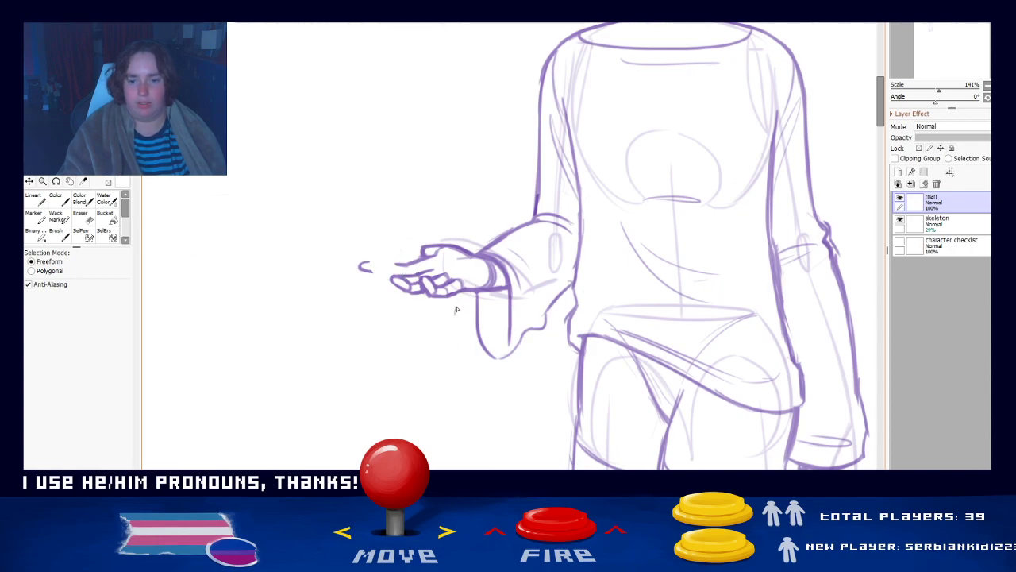
pyautogui.moveTo(463, 294)
pyautogui.mouseDown()
pyautogui.moveTo(449, 266)
pyautogui.moveTo(376, 282)
pyautogui.moveTo(442, 307)
pyautogui.moveTo(433, 307)
pyautogui.mouseUp()
pyautogui.hotkey('ctrl', 'd')
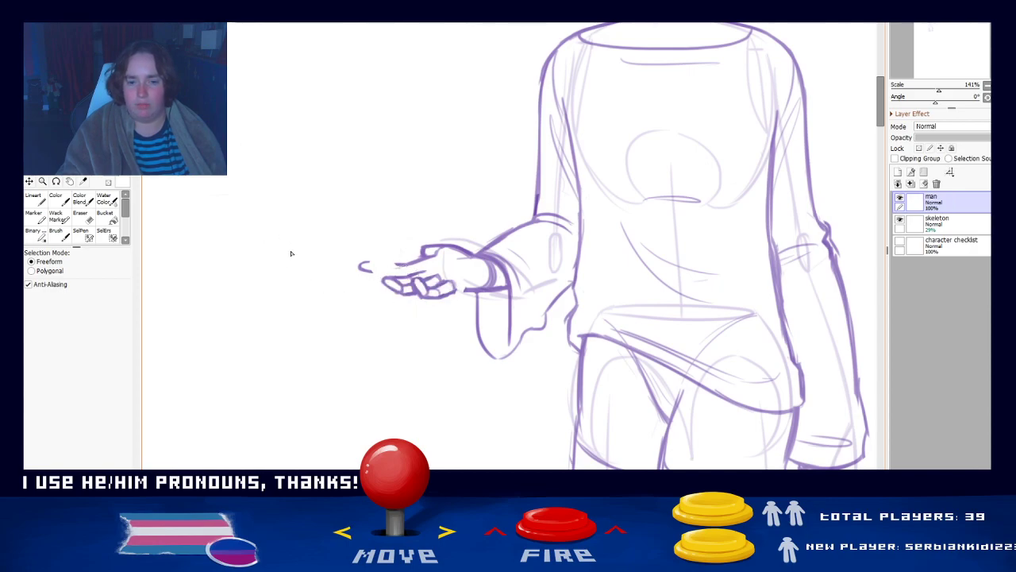
# - Redraw the tip of the open hand's longest finger with the Marker so it joins the shifted fingers
pyautogui.click(36, 217)
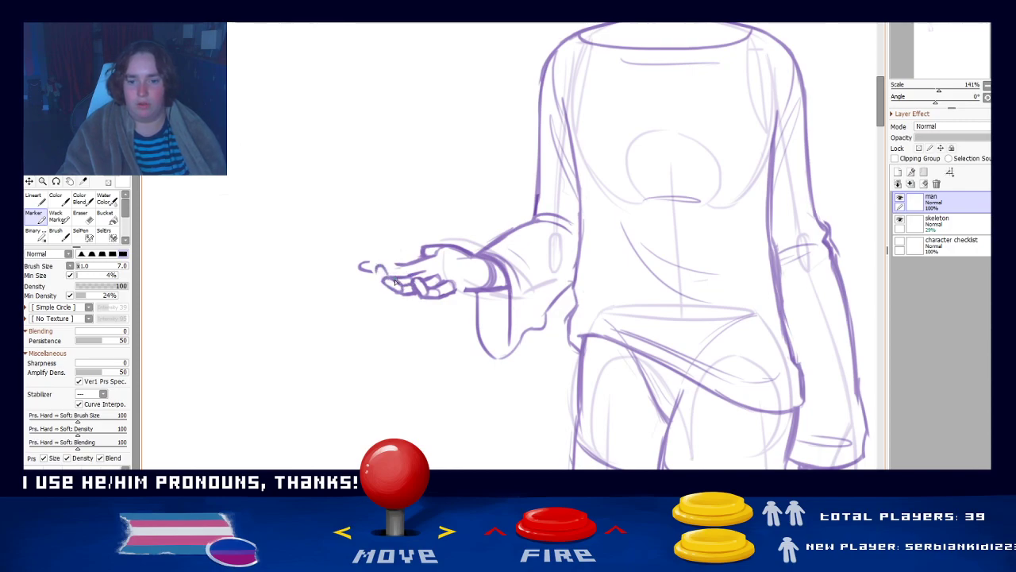
pyautogui.hotkey('ctrl', 'z')
pyautogui.press('e')
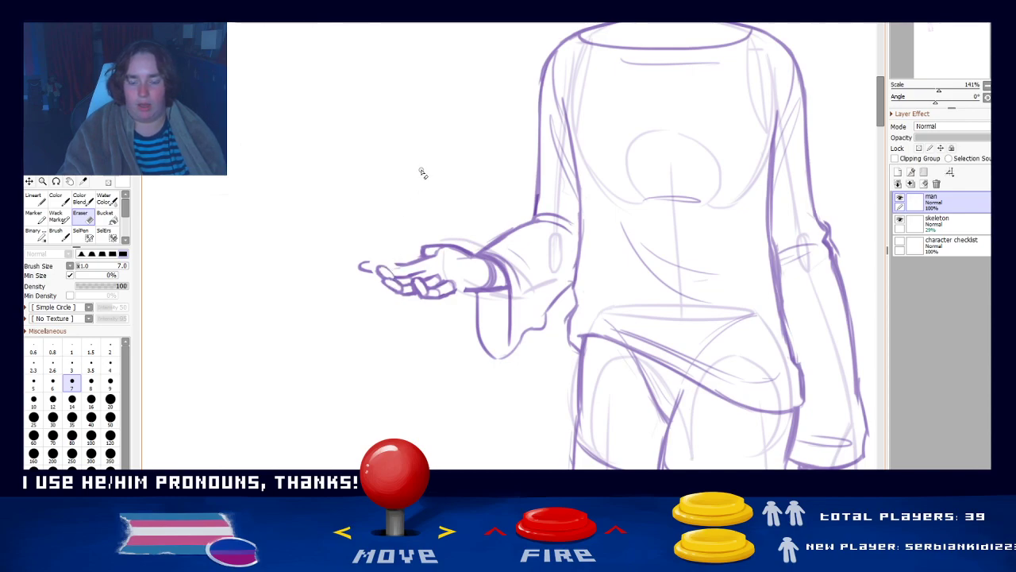
pyautogui.click(35, 217)
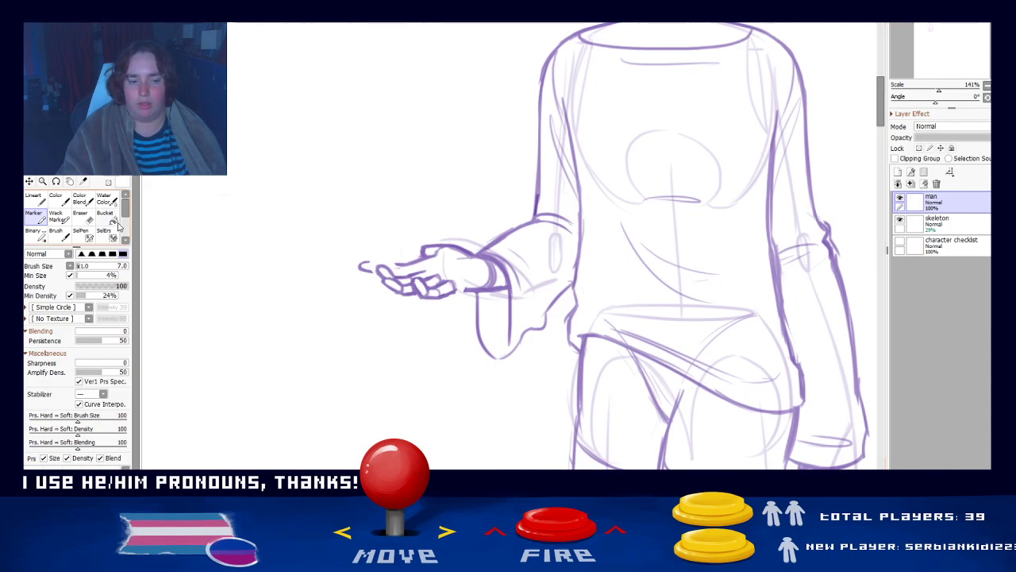
# - Lasso the curled fingers nearest the wrist, move them closer to the outer fingers and erase the overlapping lines
pyautogui.press('l')
pyautogui.moveTo(461, 276)
pyautogui.mouseDown()
pyautogui.moveTo(413, 285)
pyautogui.moveTo(420, 300)
pyautogui.moveTo(458, 290)
pyautogui.moveTo(449, 301)
pyautogui.moveTo(419, 297)
pyautogui.moveTo(412, 286)
pyautogui.moveTo(424, 305)
pyautogui.mouseUp()
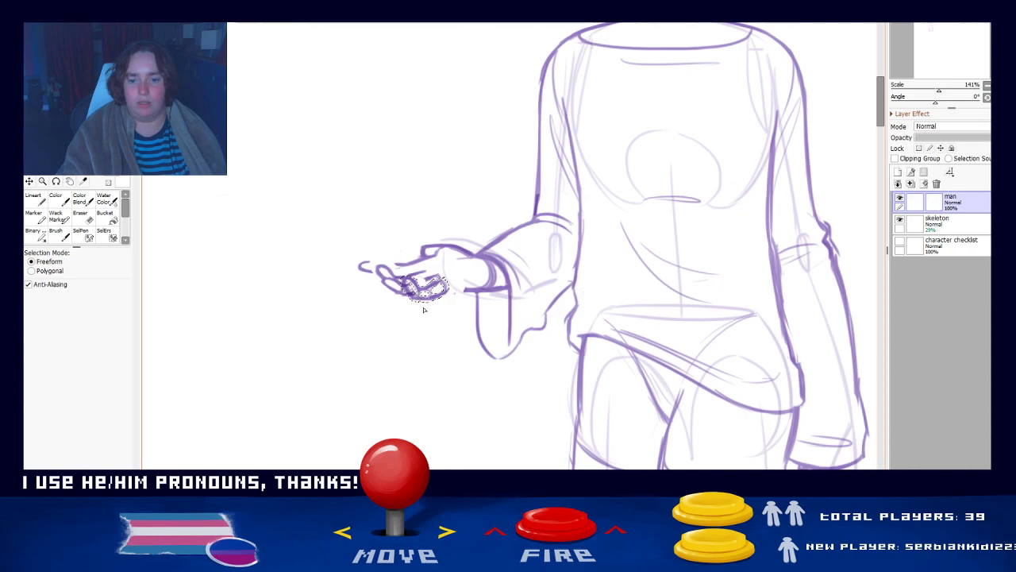
pyautogui.hotkey('ctrl', 'd')
pyautogui.press('e')
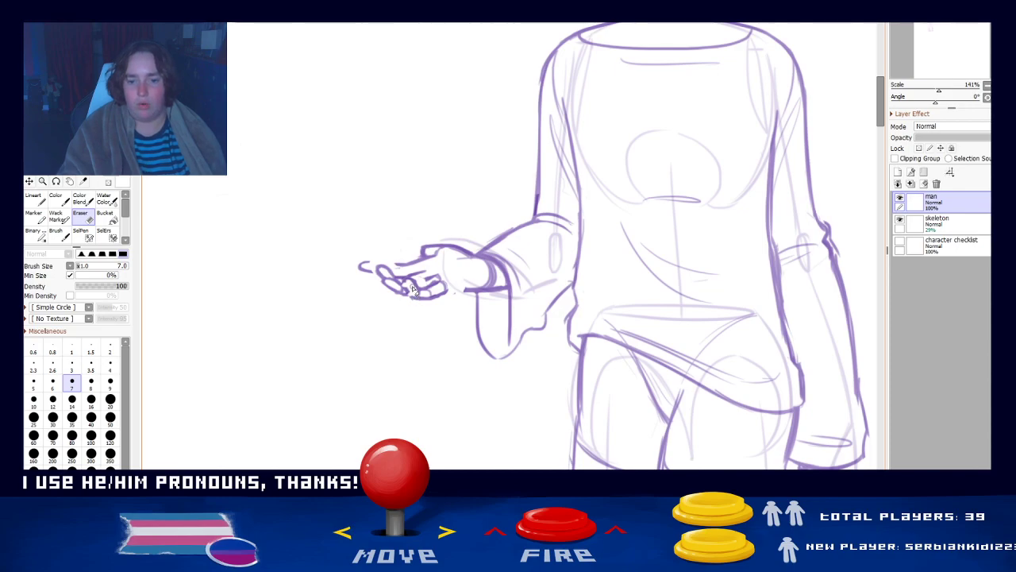
pyautogui.press('l')
pyautogui.click(35, 216)
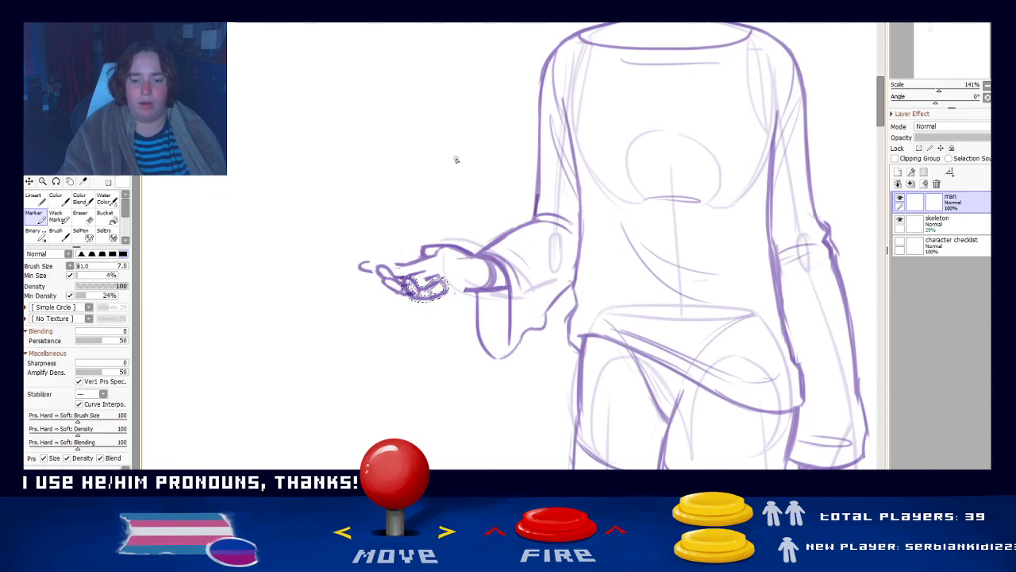
pyautogui.press('e')
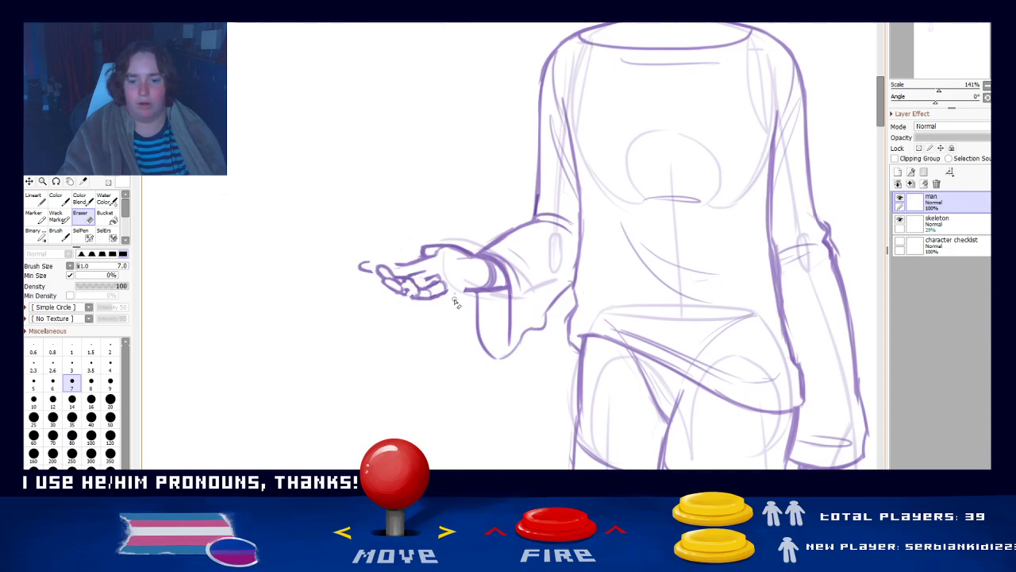
# - Draw the palm's lower edge from the curled fingers to the wrist with the Marker and tidy the finger outlines
pyautogui.press('m')
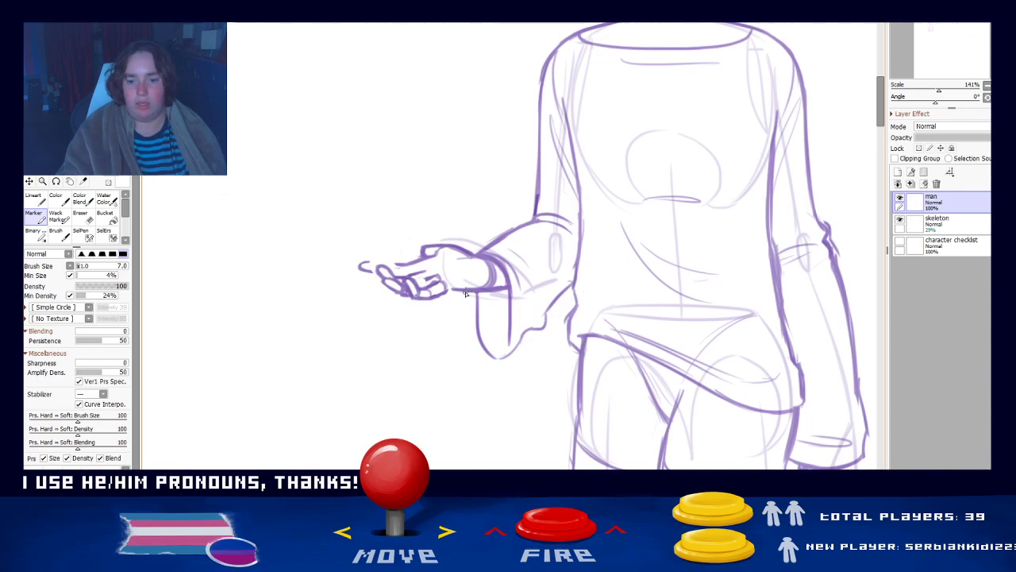
pyautogui.moveTo(465, 292); pyautogui.dragTo(482, 290)
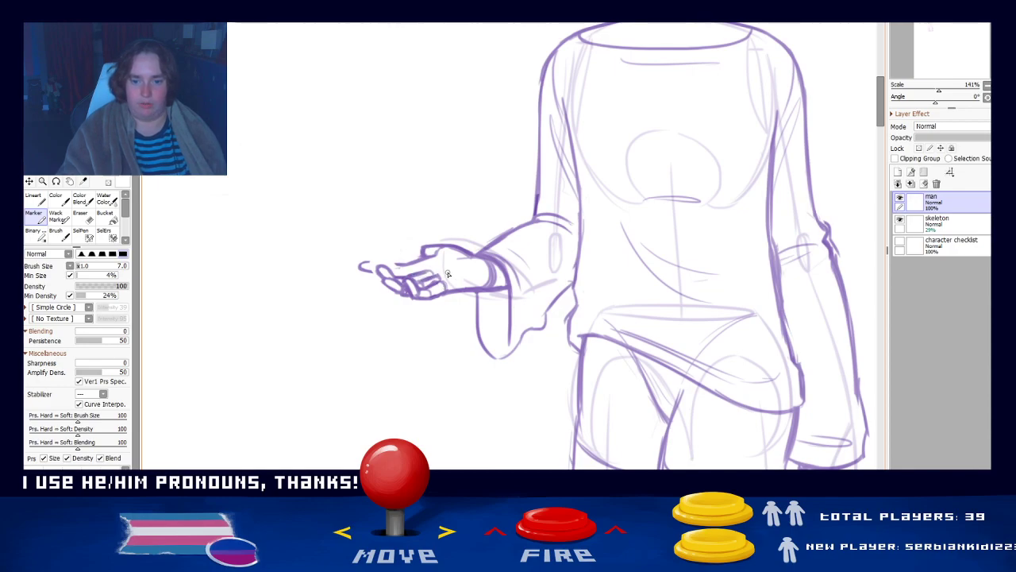
pyautogui.press('e')
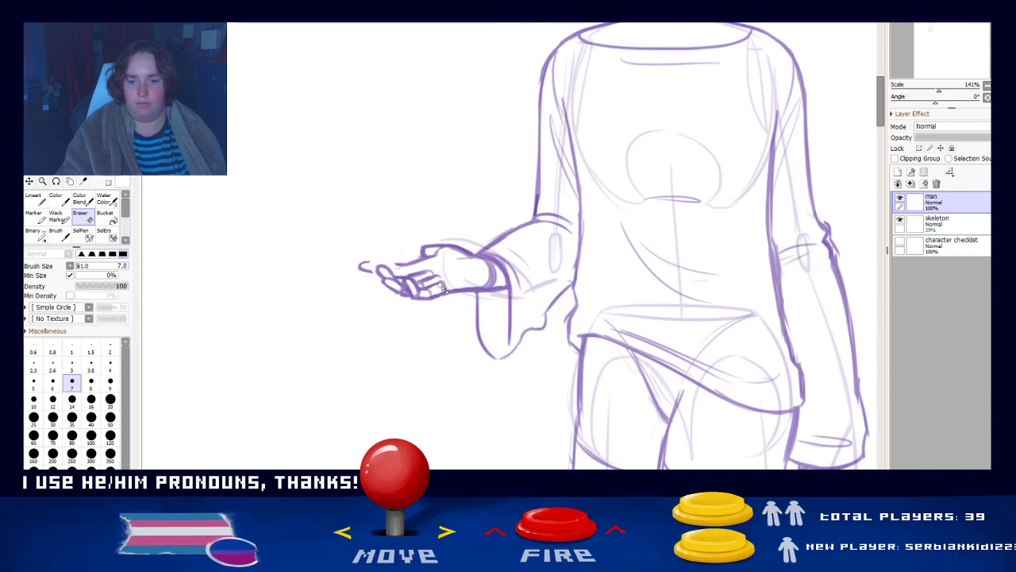
pyautogui.click(33, 214)
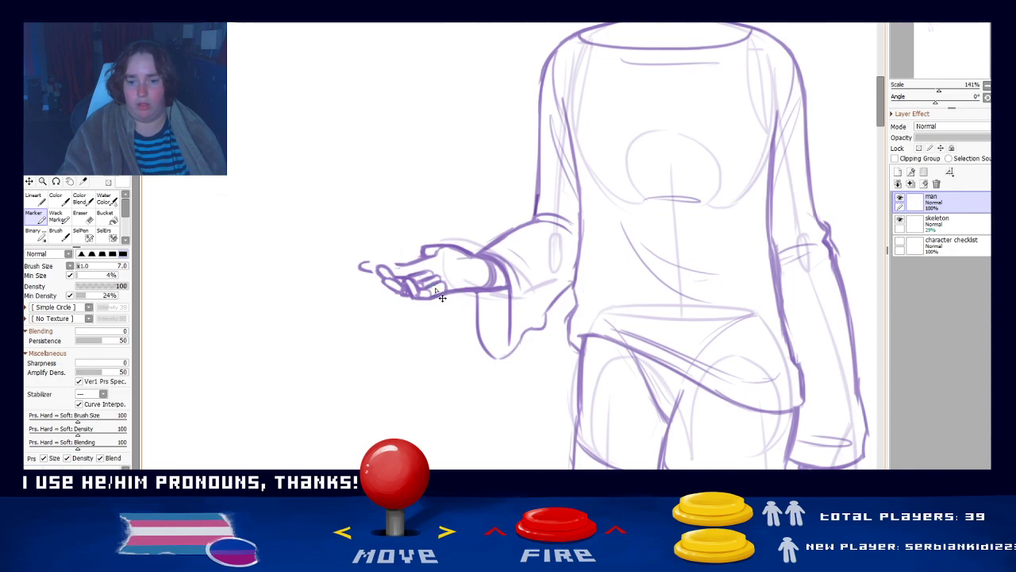
# - Erase the leftover fingertip mark beyond the open hand and redraw the upper edge of the longest finger with the Marker
pyautogui.moveTo(300, 367)
pyautogui.mouseDown()
pyautogui.moveTo(317, 359)
pyautogui.moveTo(297, 363)
pyautogui.mouseUp()
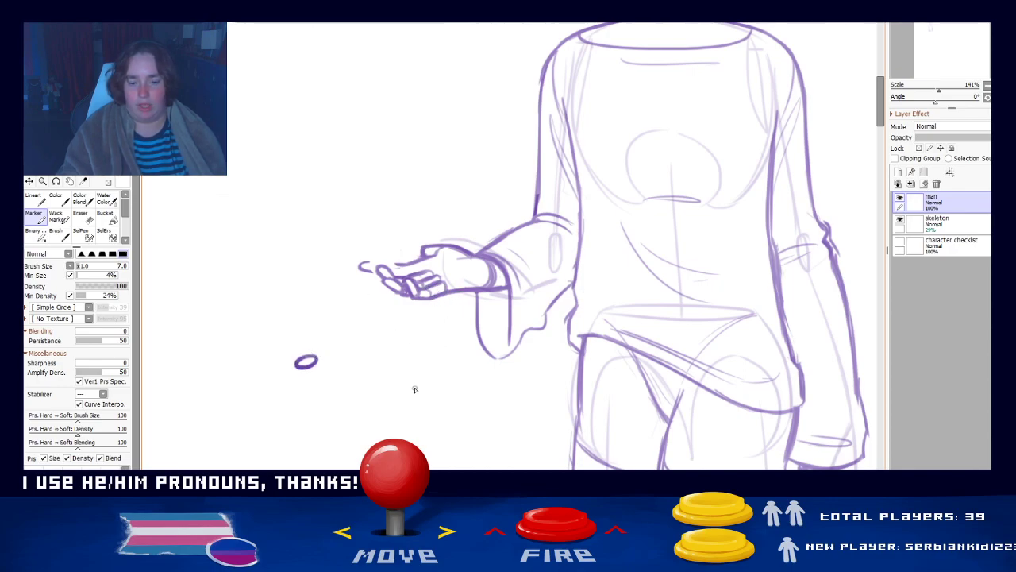
pyautogui.hotkey('ctrl', 'z')
pyautogui.press('e')
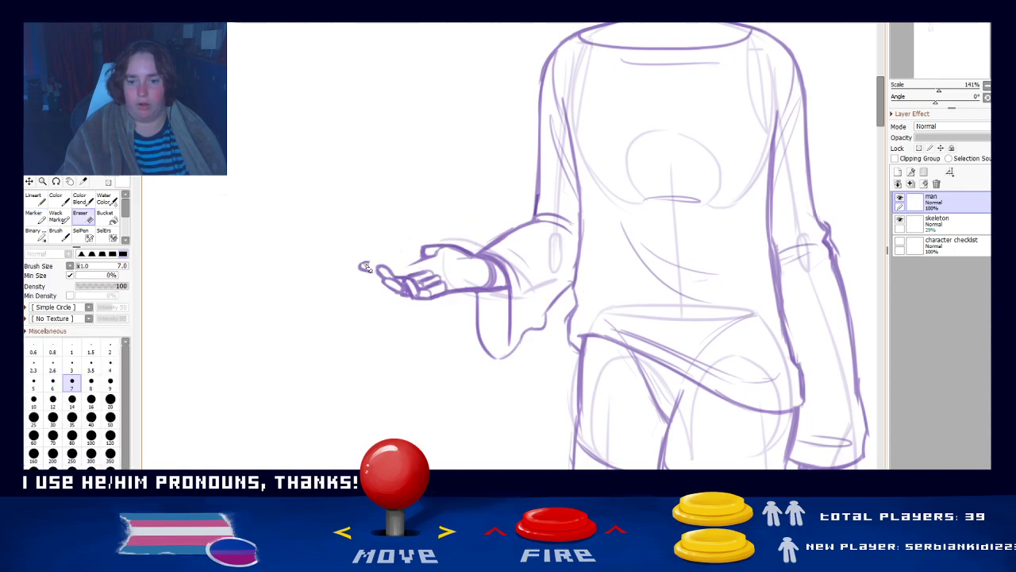
pyautogui.moveTo(370, 267); pyautogui.dragTo(361, 266)
pyautogui.press('m')
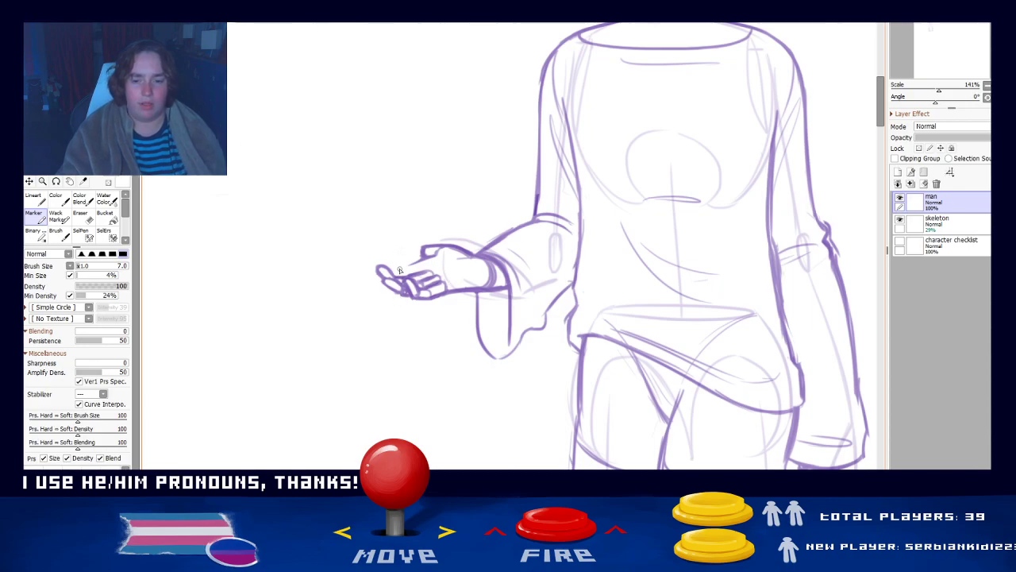
pyautogui.moveTo(427, 260); pyautogui.dragTo(401, 271)
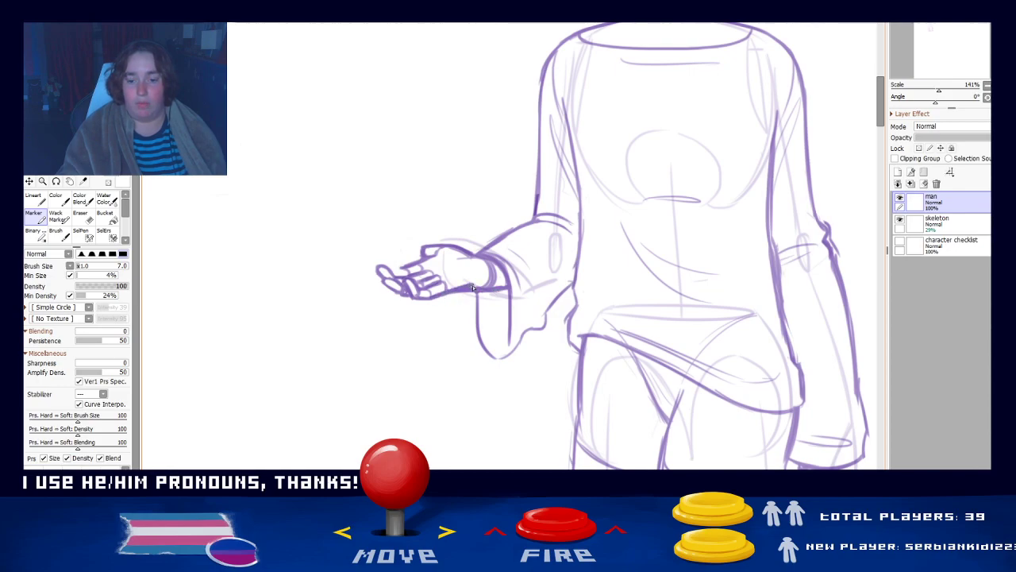
# - Reinforce the lower wrist outline of the open hand and erase the stray line crossing the sleeve cuff opening
pyautogui.moveTo(472, 287); pyautogui.dragTo(482, 287)
pyautogui.press('e')
pyautogui.moveTo(514, 293)
pyautogui.mouseDown()
pyautogui.moveTo(444, 302)
pyautogui.moveTo(508, 289)
pyautogui.mouseUp()
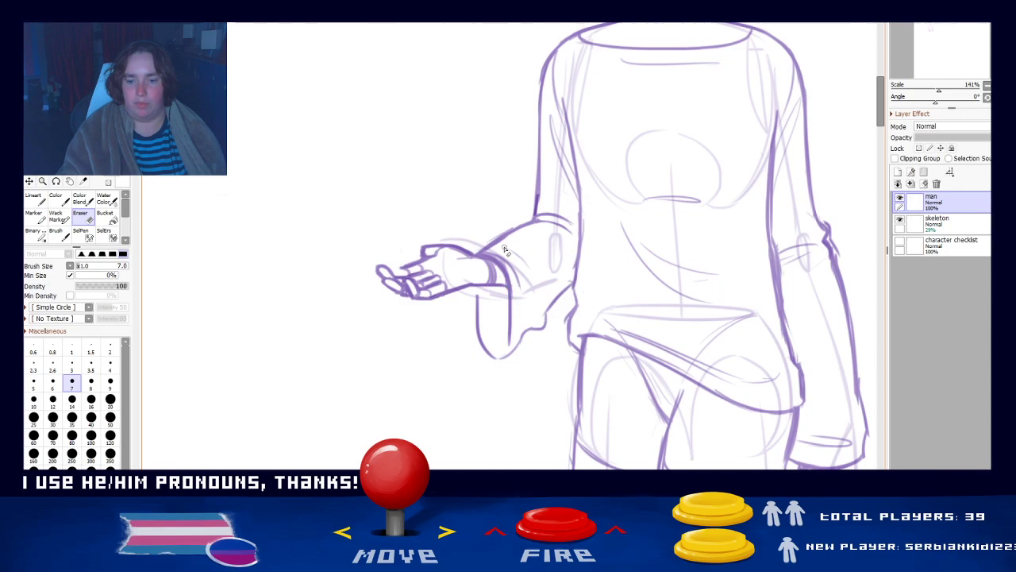
# - Erase the stray line at the wrist end of the bent arm's sleeve and redraw the cuff's upper and front edges with the Marker
pyautogui.moveTo(482, 252)
pyautogui.mouseDown()
pyautogui.moveTo(508, 269)
pyautogui.moveTo(506, 284)
pyautogui.moveTo(482, 258)
pyautogui.mouseUp()
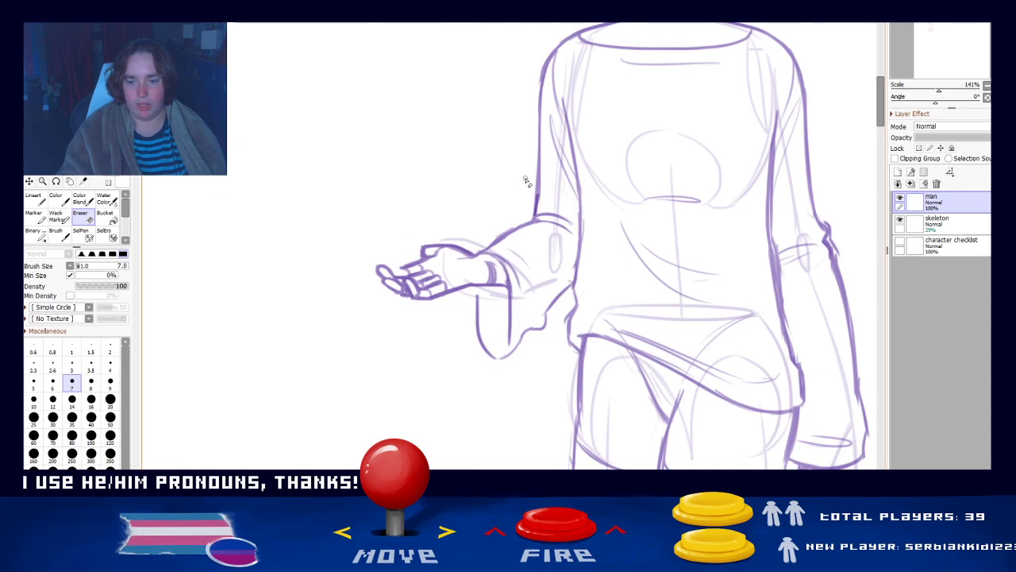
pyautogui.press('e')
pyautogui.moveTo(481, 254)
pyautogui.mouseDown()
pyautogui.moveTo(517, 279)
pyautogui.moveTo(499, 260)
pyautogui.mouseUp()
pyautogui.hotkey('ctrl', 'z')
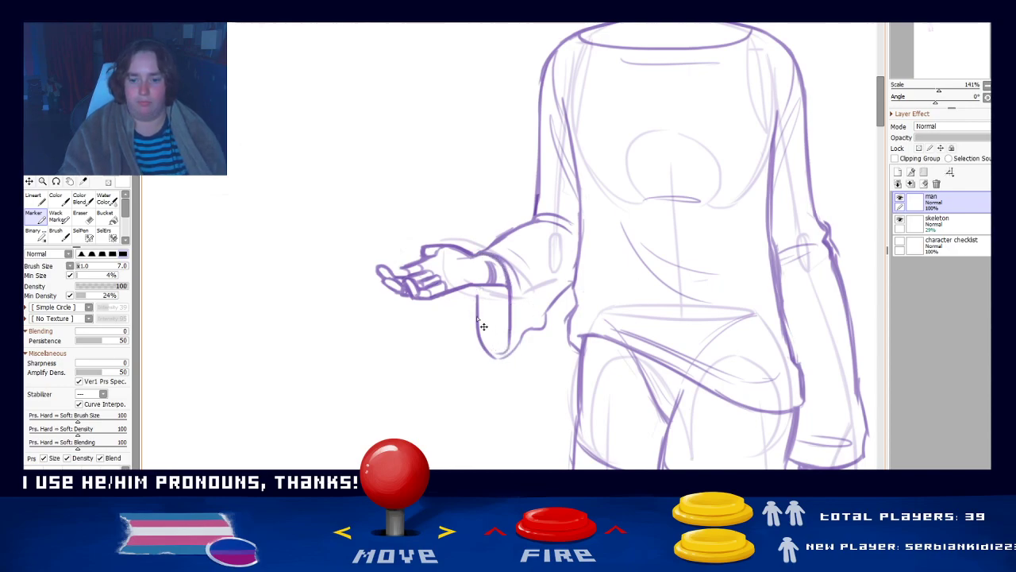
pyautogui.moveTo(478, 287); pyautogui.dragTo(481, 342)
pyautogui.hotkey('ctrl', 'z')
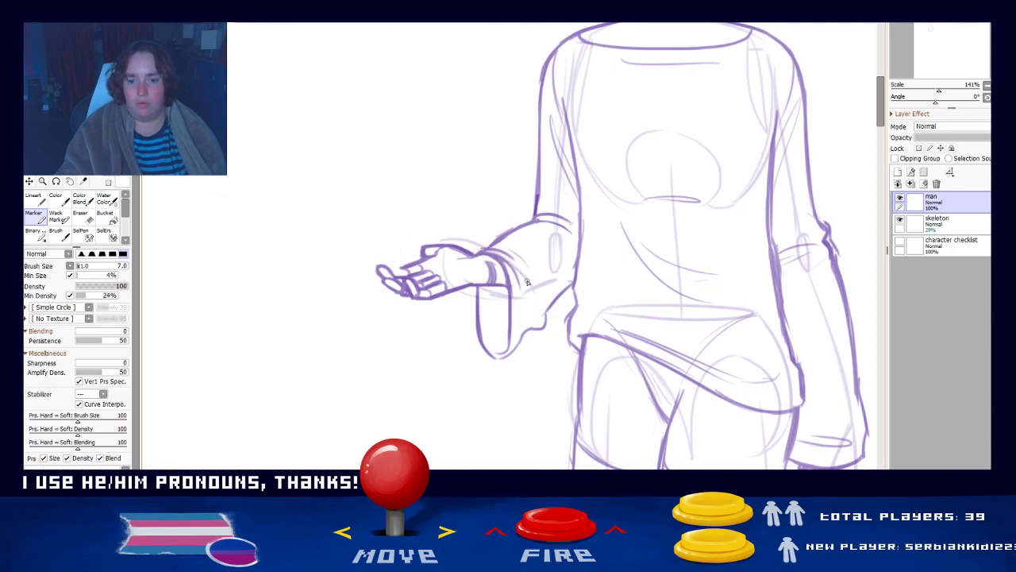
pyautogui.moveTo(481, 251); pyautogui.dragTo(510, 255)
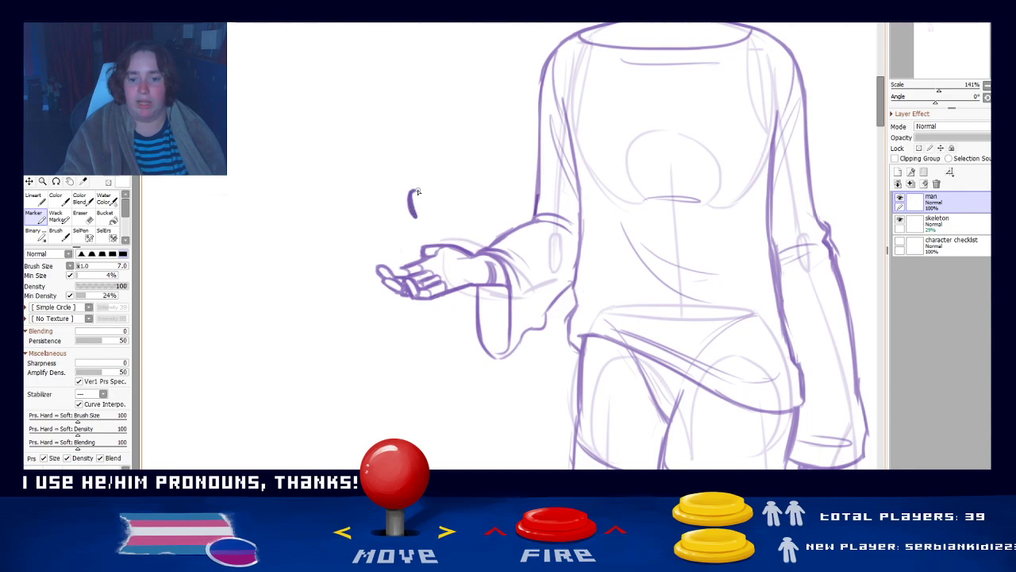
pyautogui.moveTo(311, 229)
pyautogui.mouseDown()
pyautogui.moveTo(373, 166)
pyautogui.moveTo(348, 189)
pyautogui.moveTo(348, 228)
pyautogui.mouseUp()
pyautogui.hotkey('ctrl', 'z')
pyautogui.hotkey('ctrl', 'z')
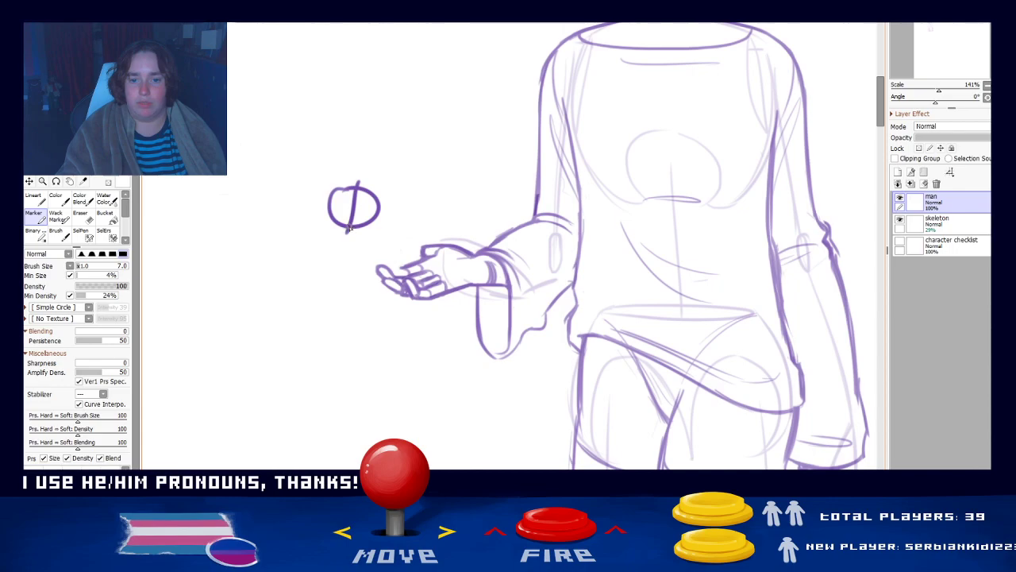
pyautogui.moveTo(372, 177); pyautogui.dragTo(333, 240)
pyautogui.hotkey('ctrl', 'z')
pyautogui.hotkey('ctrl', 'z')
pyautogui.moveTo(375, 185); pyautogui.dragTo(339, 217)
pyautogui.moveTo(342, 190)
pyautogui.mouseDown()
pyautogui.moveTo(380, 225)
pyautogui.moveTo(373, 208)
pyautogui.moveTo(396, 218)
pyautogui.mouseUp()
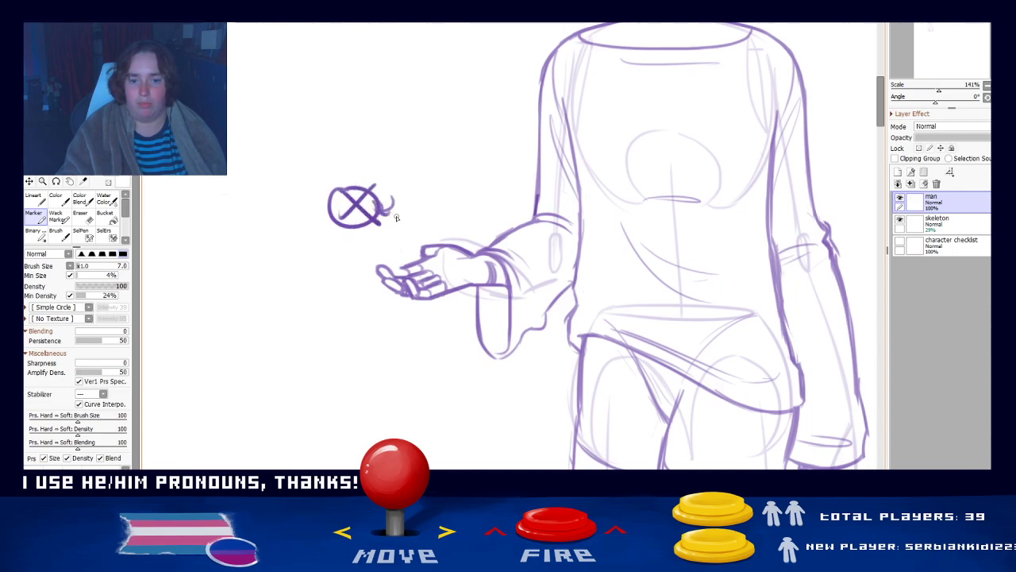
pyautogui.moveTo(445, 159)
pyautogui.mouseDown()
pyautogui.moveTo(459, 169)
pyautogui.moveTo(421, 138)
pyautogui.moveTo(376, 175)
pyautogui.mouseUp()
pyautogui.hotkey('ctrl', 'z')
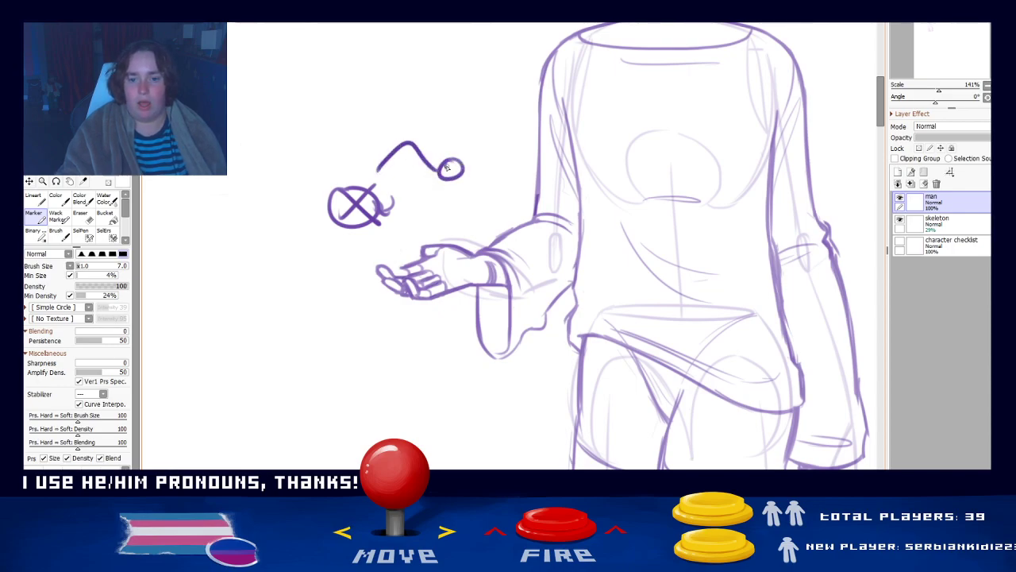
pyautogui.hotkey('ctrl', 'z')
pyautogui.moveTo(441, 159)
pyautogui.mouseDown()
pyautogui.moveTo(409, 136)
pyautogui.moveTo(384, 172)
pyautogui.moveTo(408, 169)
pyautogui.mouseUp()
pyautogui.hotkey('ctrl', 'z')
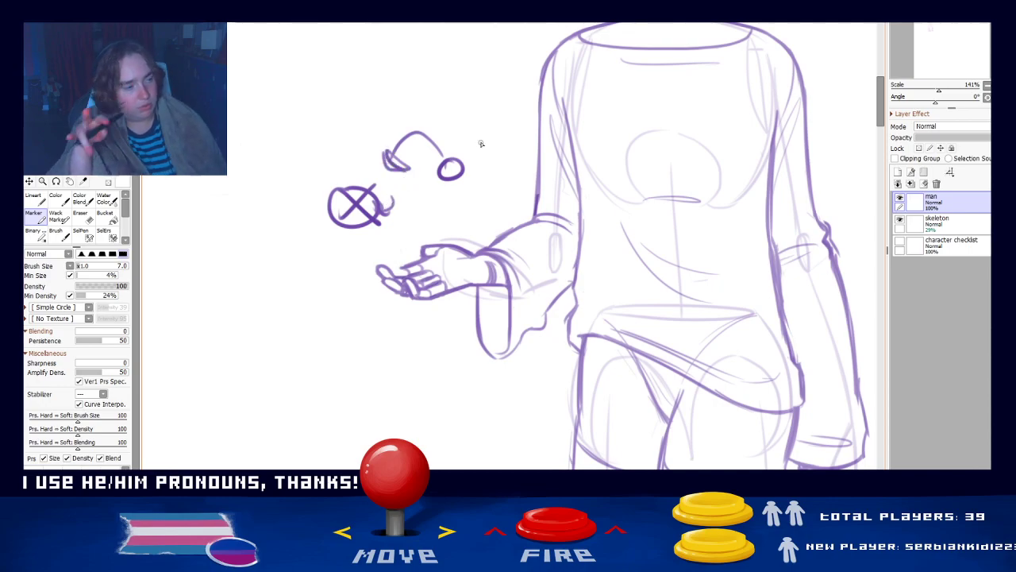
pyautogui.hotkey('ctrl', 'z')
pyautogui.hotkey('ctrl', 'z')
pyautogui.hotkey('ctrl', 'z')
pyautogui.hotkey('ctrl', 'z')
pyautogui.hotkey('ctrl', 'z')
pyautogui.hotkey('ctrl', 'z')
pyautogui.hotkey('ctrl', 'z')
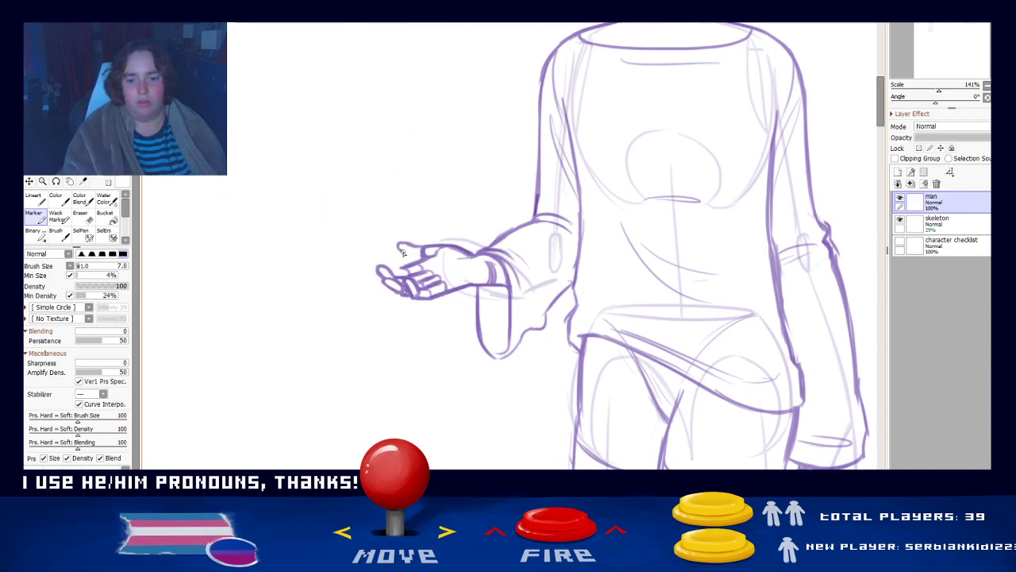
# - Extend the thumb of the open hand with a rounded tip and redraw the outermost fingertip with the Marker
pyautogui.hotkey('ctrl', 'z')
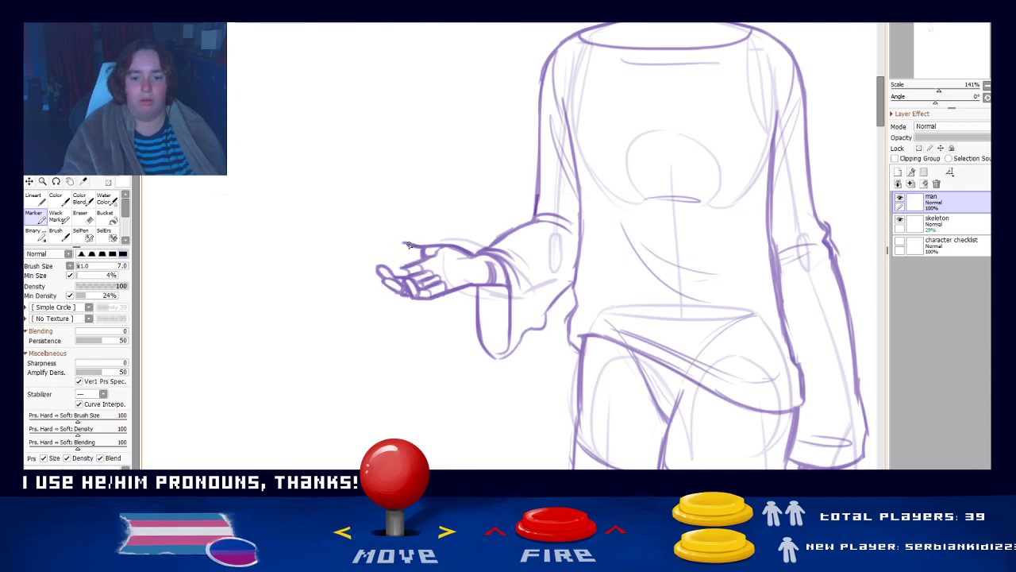
pyautogui.moveTo(403, 248); pyautogui.dragTo(418, 256)
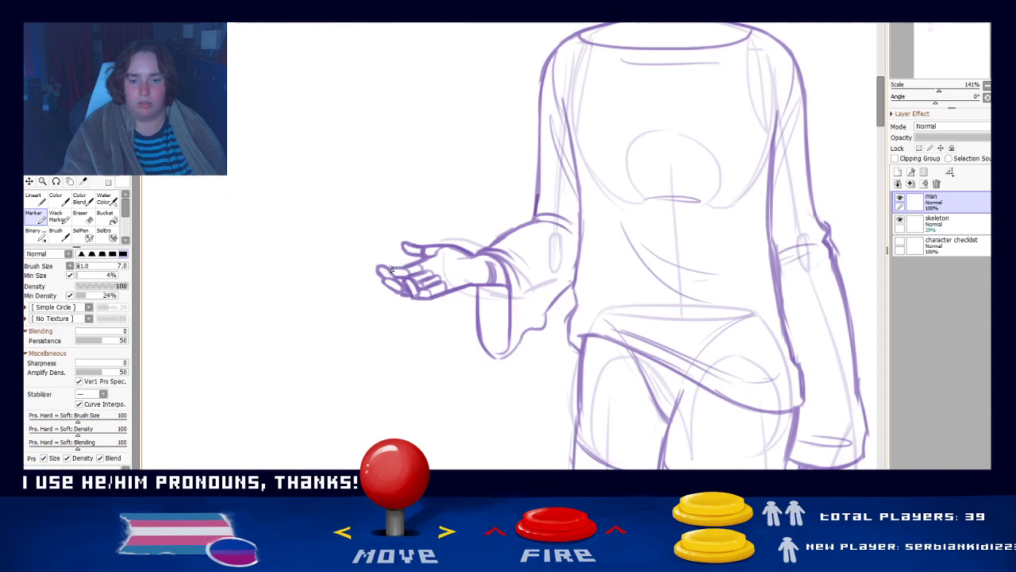
pyautogui.moveTo(394, 272)
pyautogui.mouseDown()
pyautogui.moveTo(384, 259)
pyautogui.moveTo(381, 267)
pyautogui.mouseUp()
pyautogui.hotkey('ctrl', 'z')
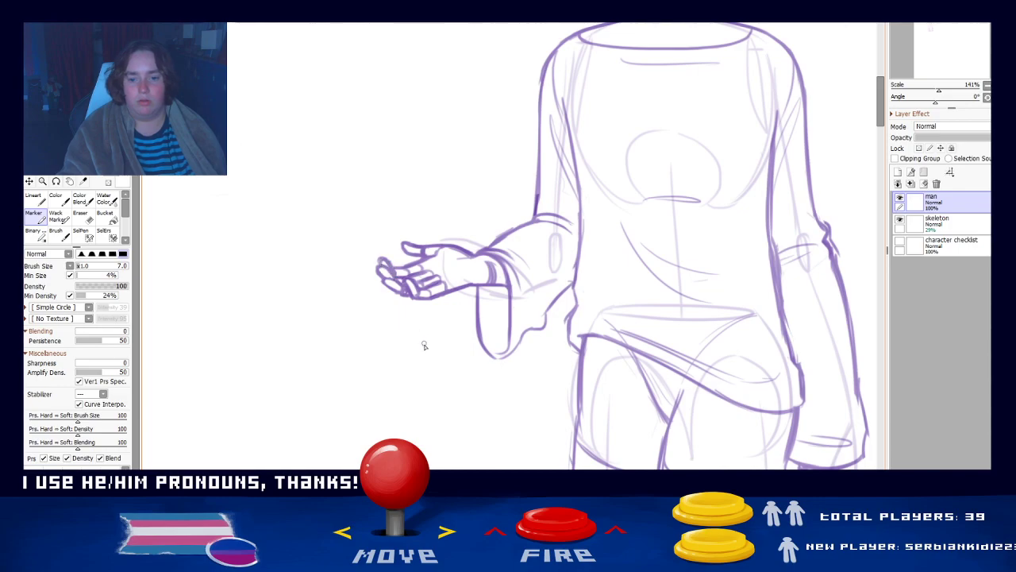
# - Erase the overlapping lines on the open hand's outer fingers and redraw their lower outlines with the Marker
pyautogui.press('e')
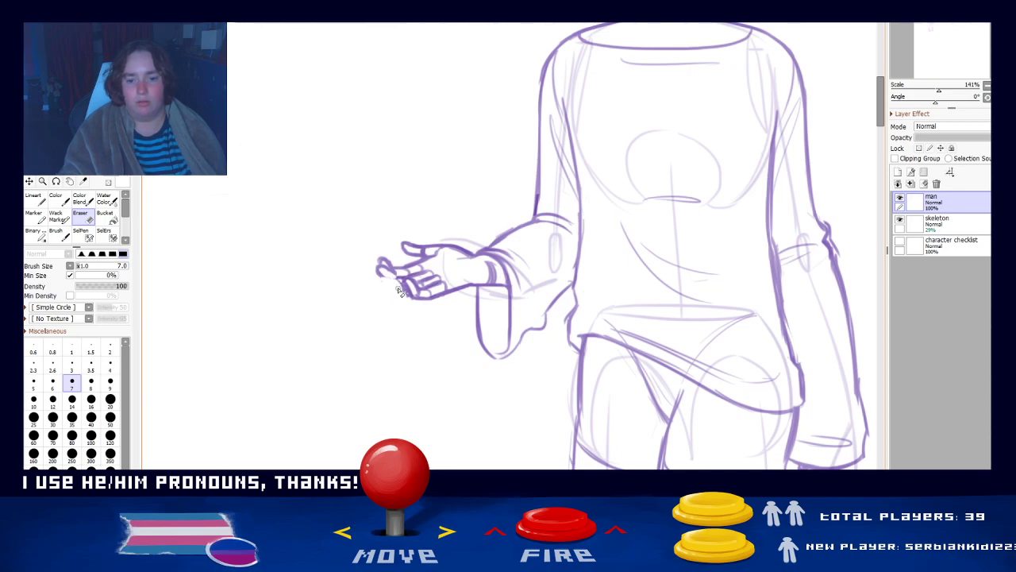
pyautogui.click(35, 216)
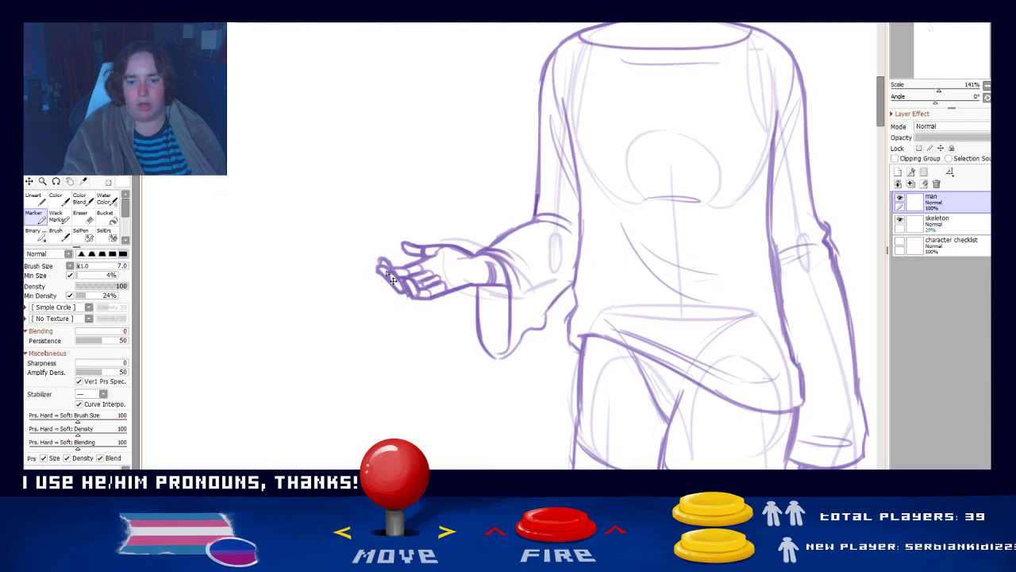
pyautogui.press('e')
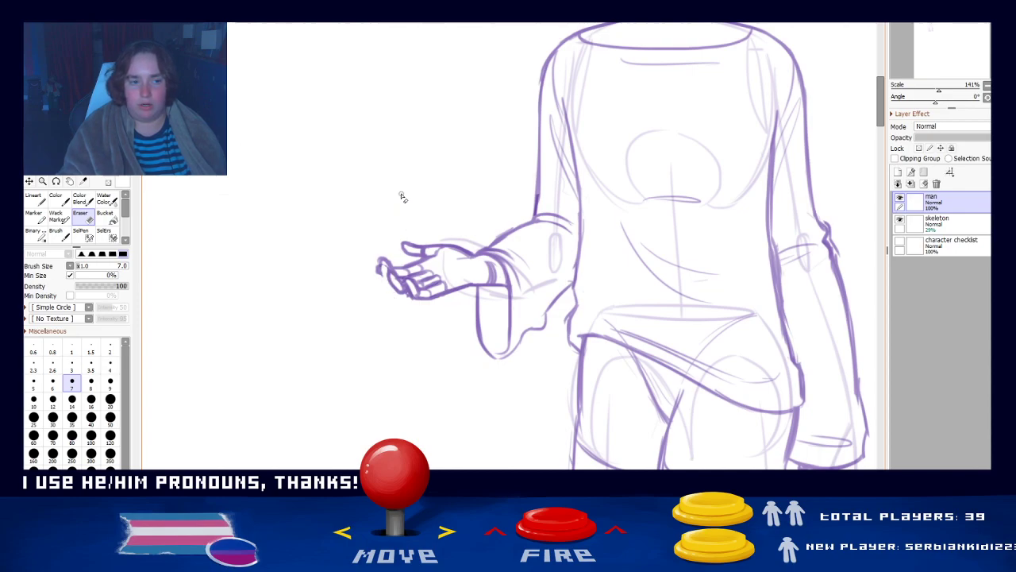
pyautogui.press('e')
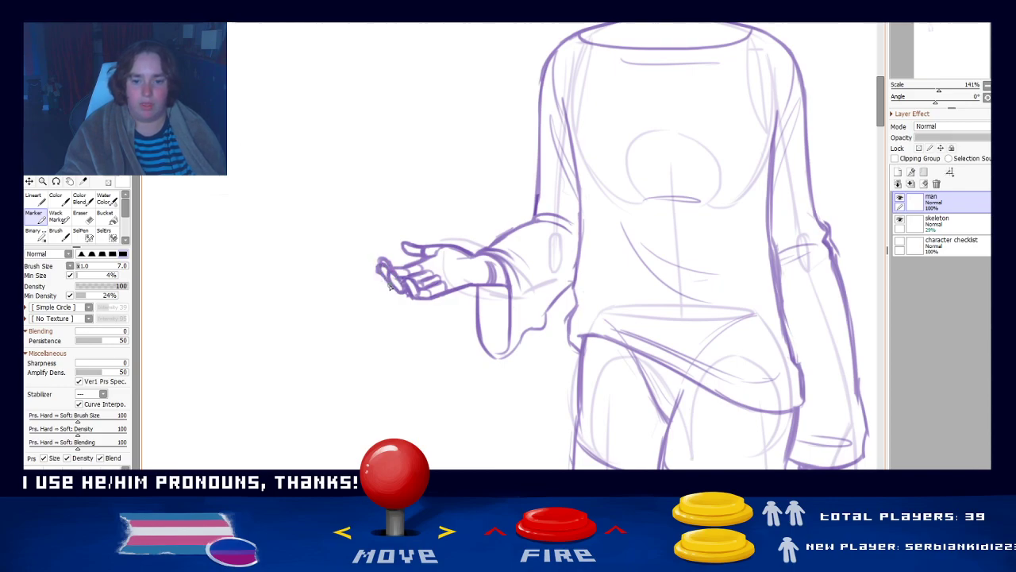
pyautogui.press('e')
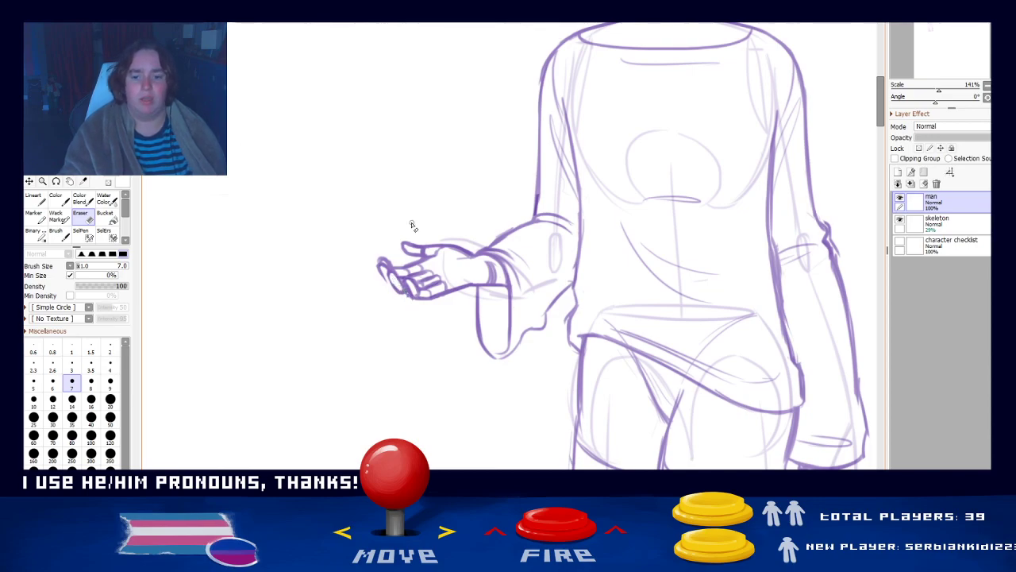
pyautogui.press('e')
pyautogui.moveTo(381, 272); pyautogui.dragTo(393, 287)
pyautogui.hotkey('ctrl', 'z')
pyautogui.hotkey('ctrl', 'z')
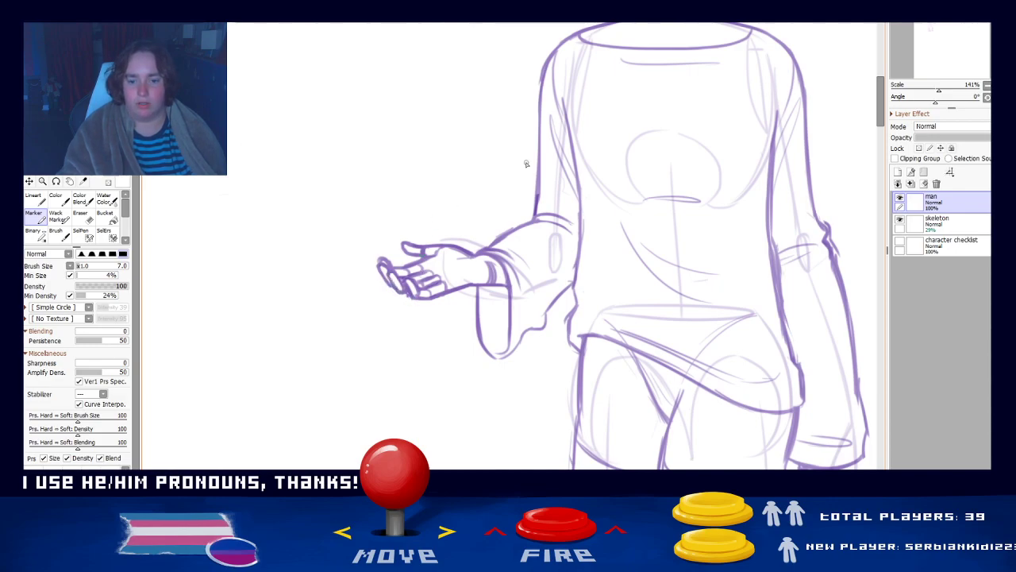
# - Draw a curved crease for the thumb base on the open palm and rework the line across the wrist
pyautogui.press('e')
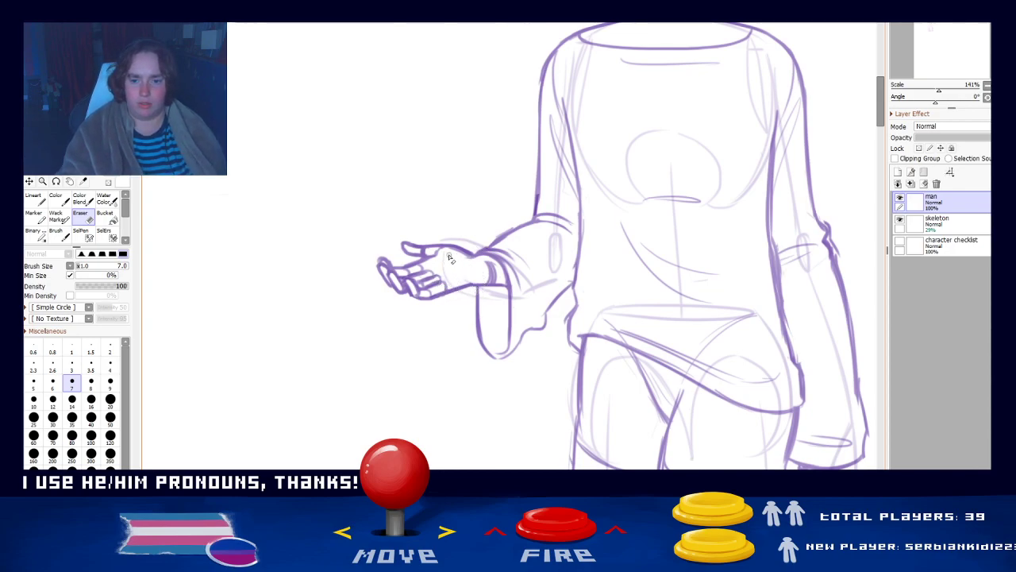
pyautogui.click(36, 216)
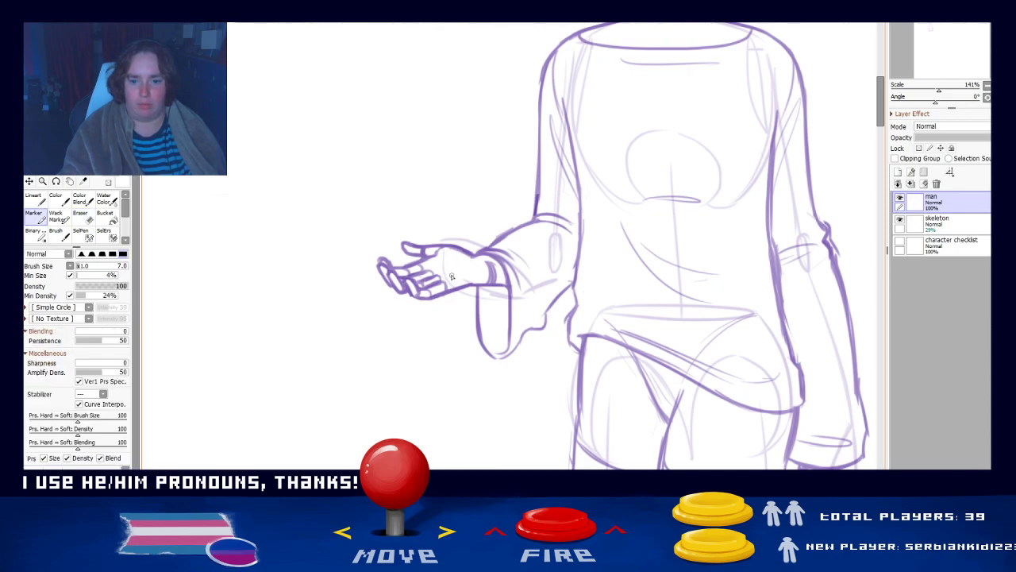
pyautogui.moveTo(447, 276); pyautogui.dragTo(466, 260)
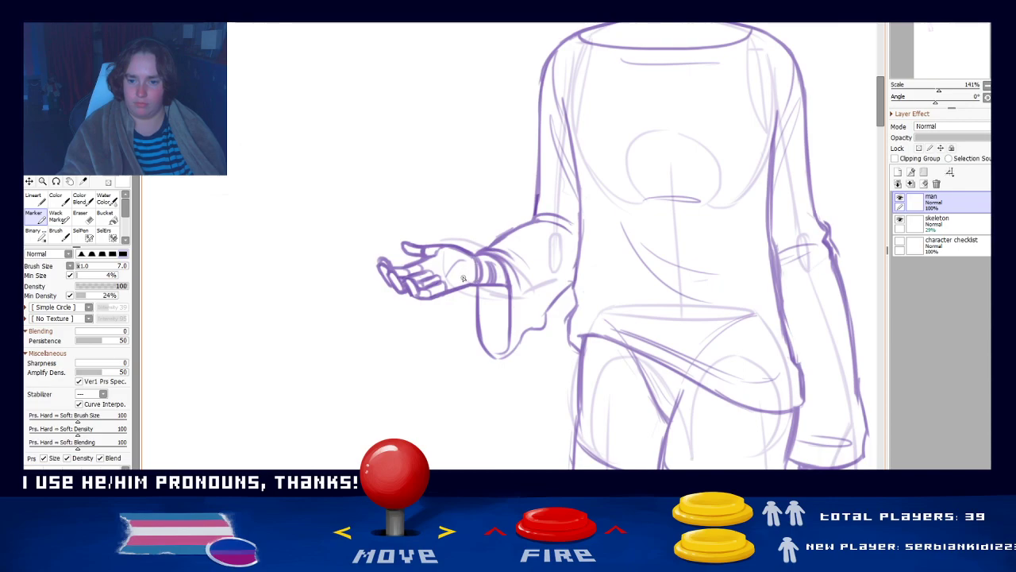
pyautogui.moveTo(479, 283); pyautogui.dragTo(475, 260)
pyautogui.hotkey('ctrl', 'z')
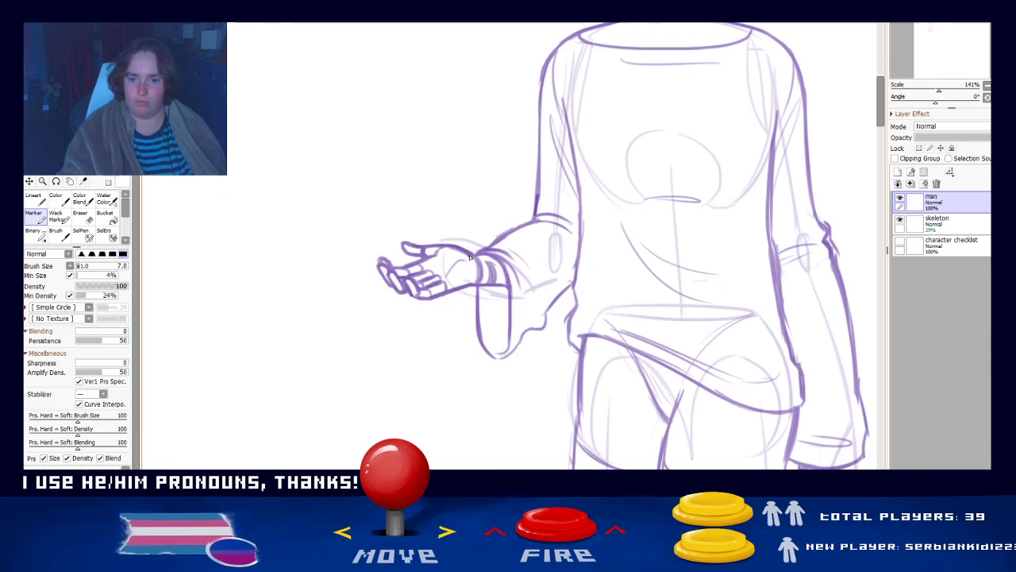
pyautogui.press('e')
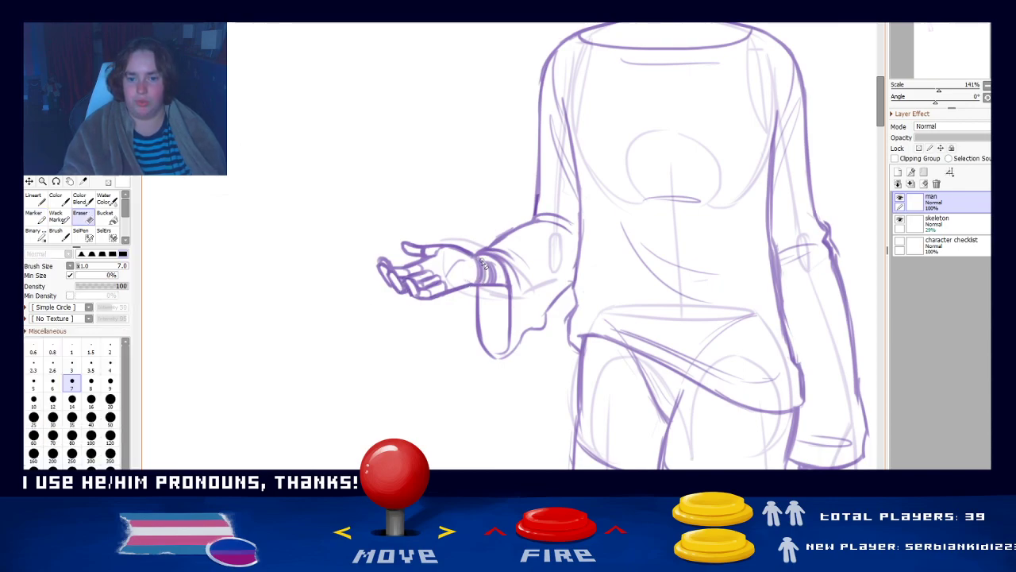
# - Draw the straight upper edge of the hanging sleeve cuff below the wrist and erase its overshoot
pyautogui.moveTo(497, 359); pyautogui.dragTo(361, 341)
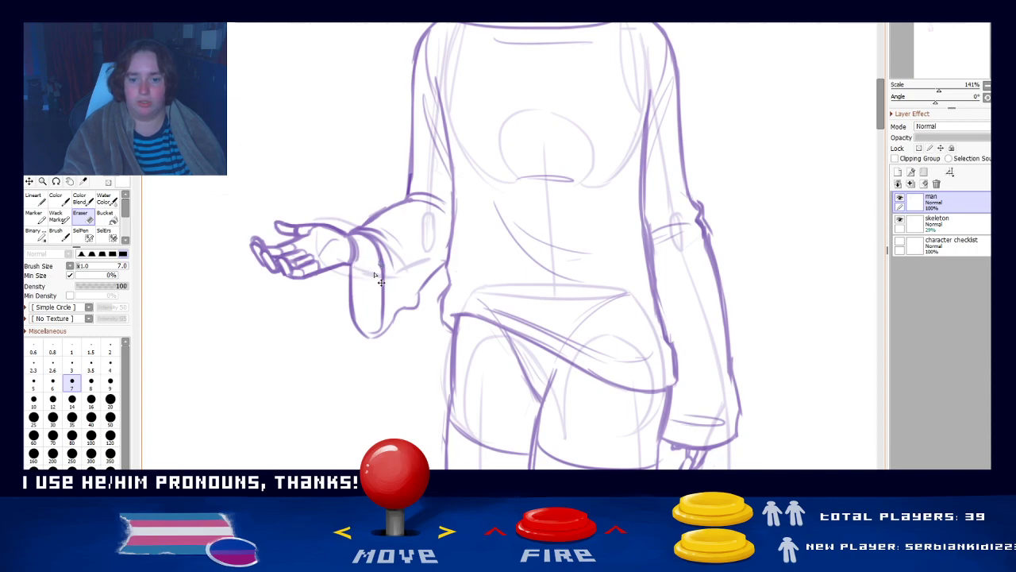
pyautogui.hotkey('ctrl', 'z')
pyautogui.press('n')
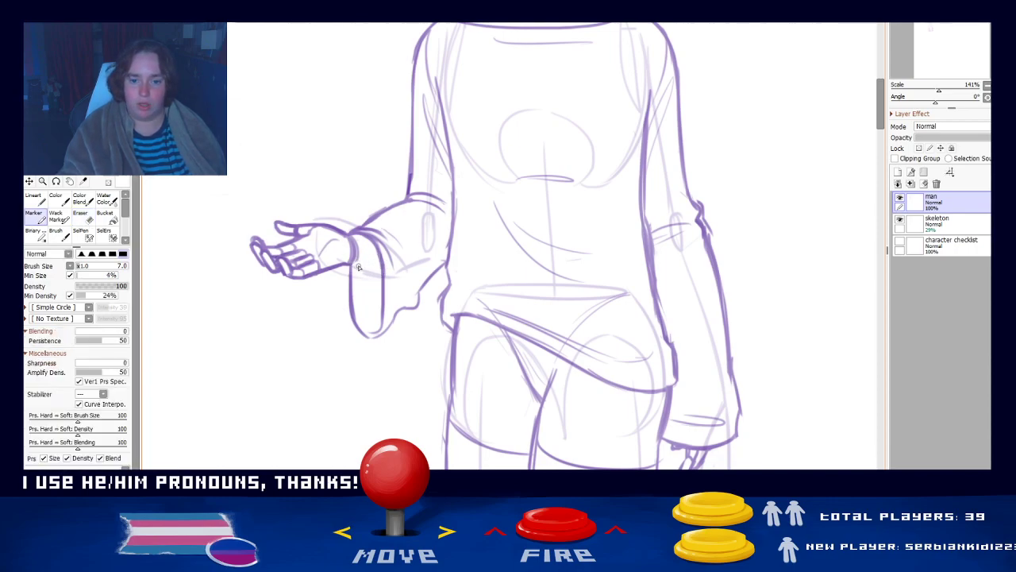
pyautogui.moveTo(348, 264); pyautogui.dragTo(378, 261)
pyautogui.hotkey('ctrl', 'z')
pyautogui.hotkey('ctrl', 'z')
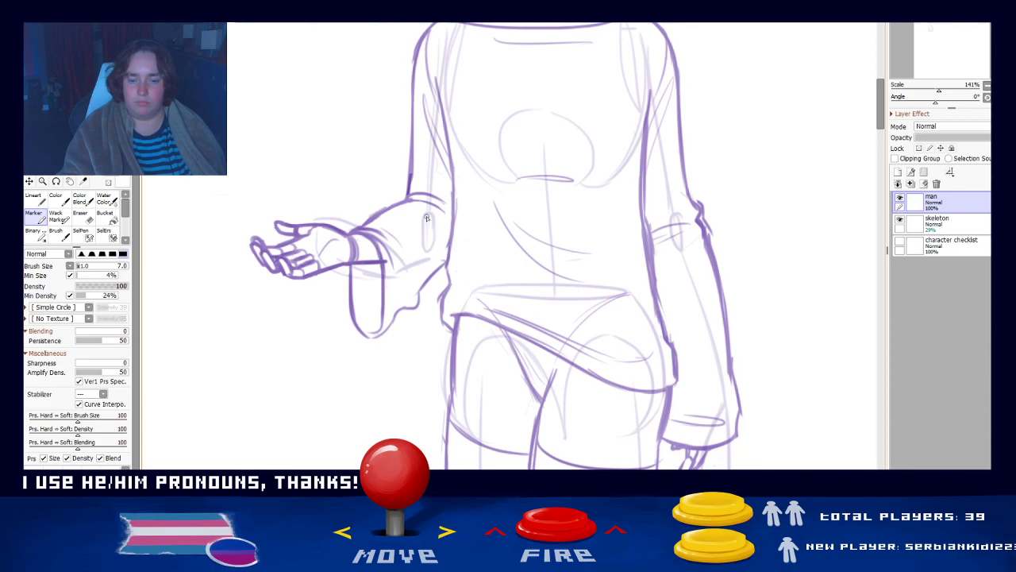
pyautogui.press('e')
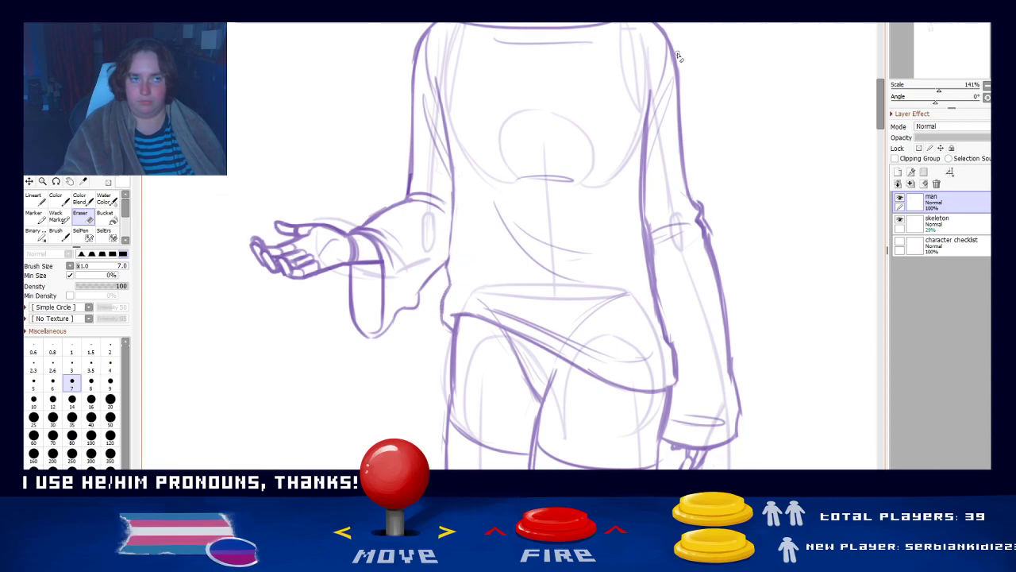
# - Reinforce the shirt's side outline beside the bent arm down to the hem and tidy the hanging cuff's lower edge
pyautogui.click(35, 216)
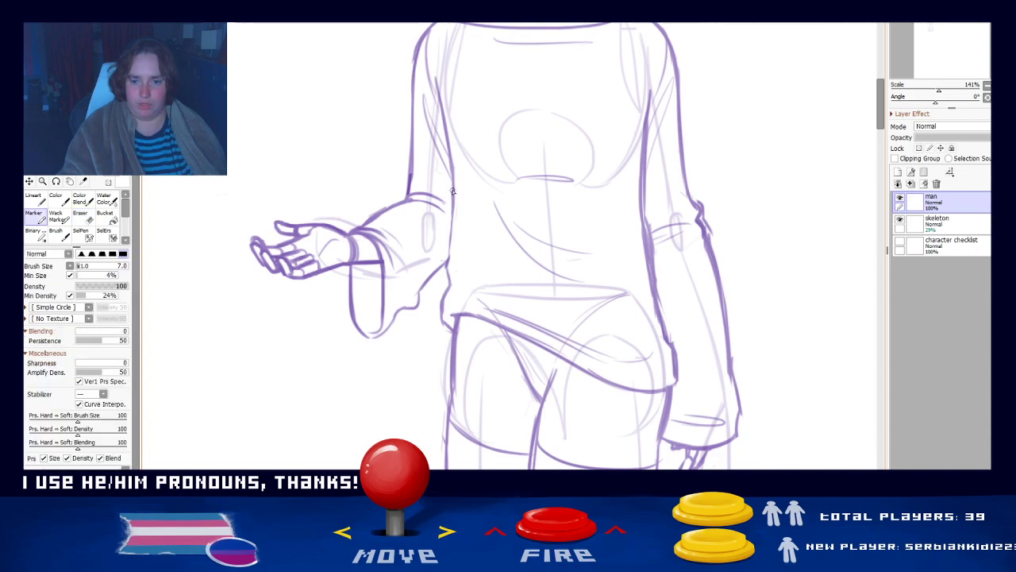
pyautogui.moveTo(452, 182); pyautogui.dragTo(450, 264)
pyautogui.hotkey('ctrl', 'z')
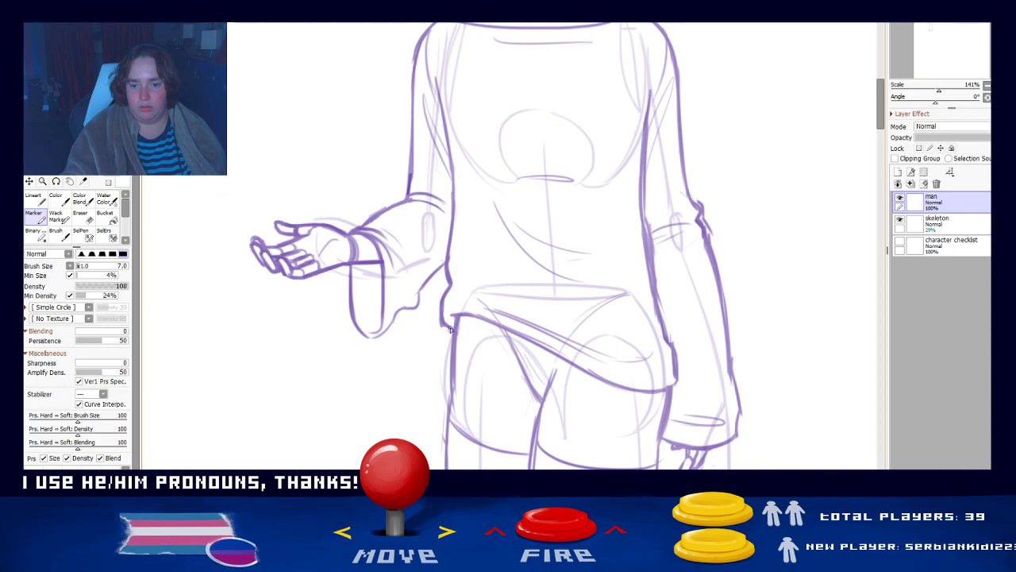
pyautogui.press('e')
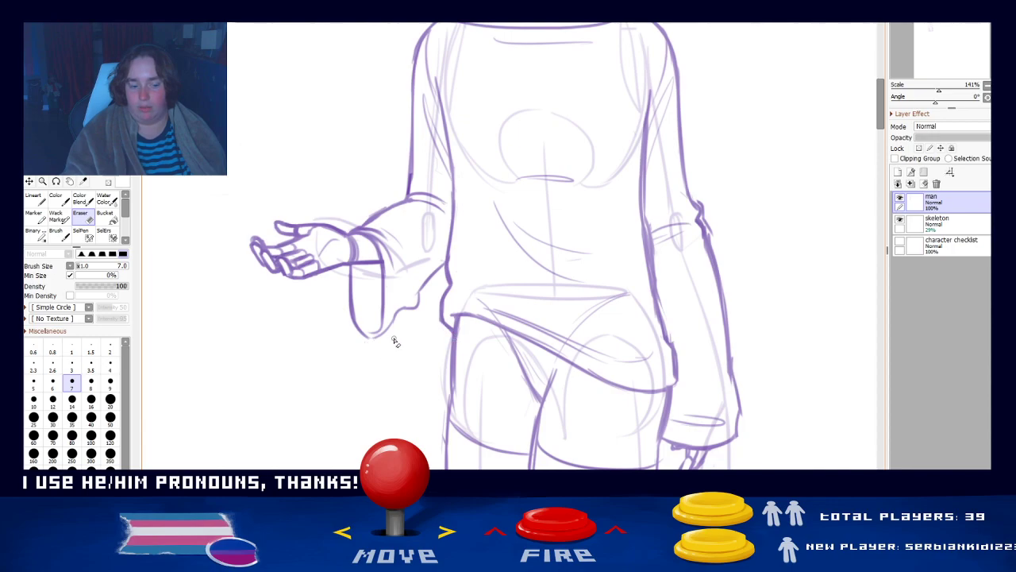
pyautogui.press('e')
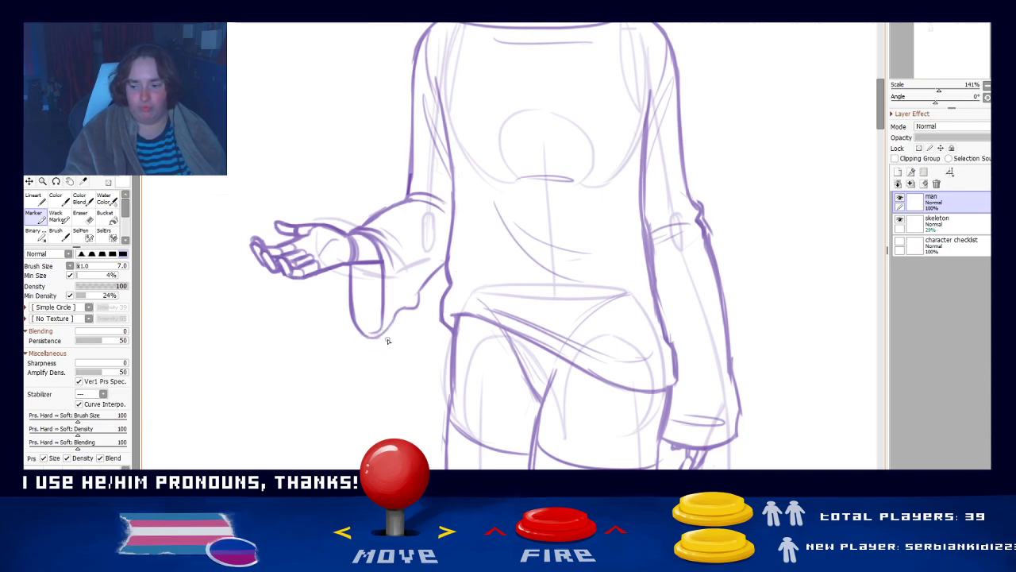
# - Erase the upper edge of the bent arm's forearm sleeve and redraw it from the elbow to the wrist with the Marker
pyautogui.moveTo(560, 304); pyautogui.dragTo(535, 263)
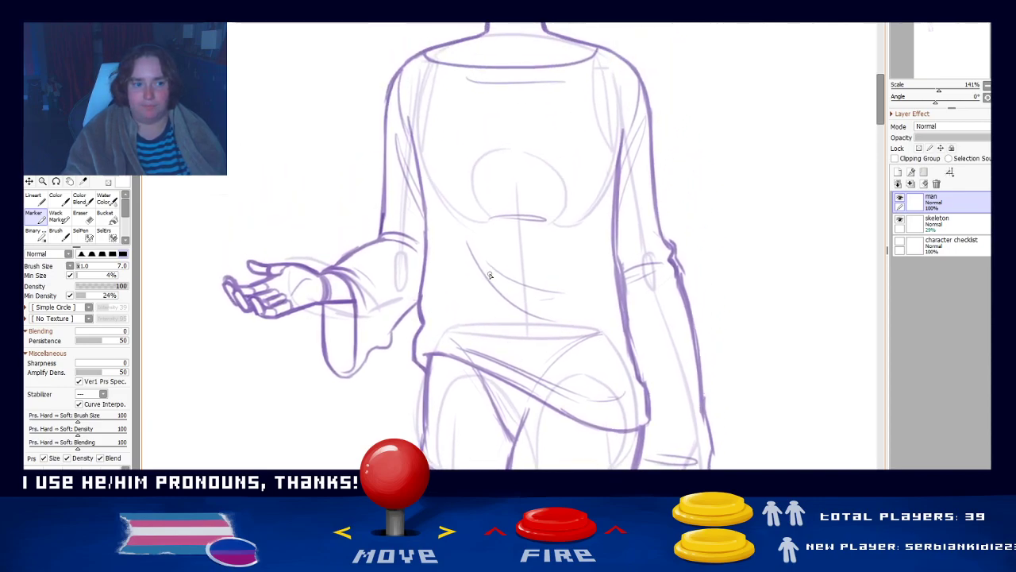
pyautogui.press('e')
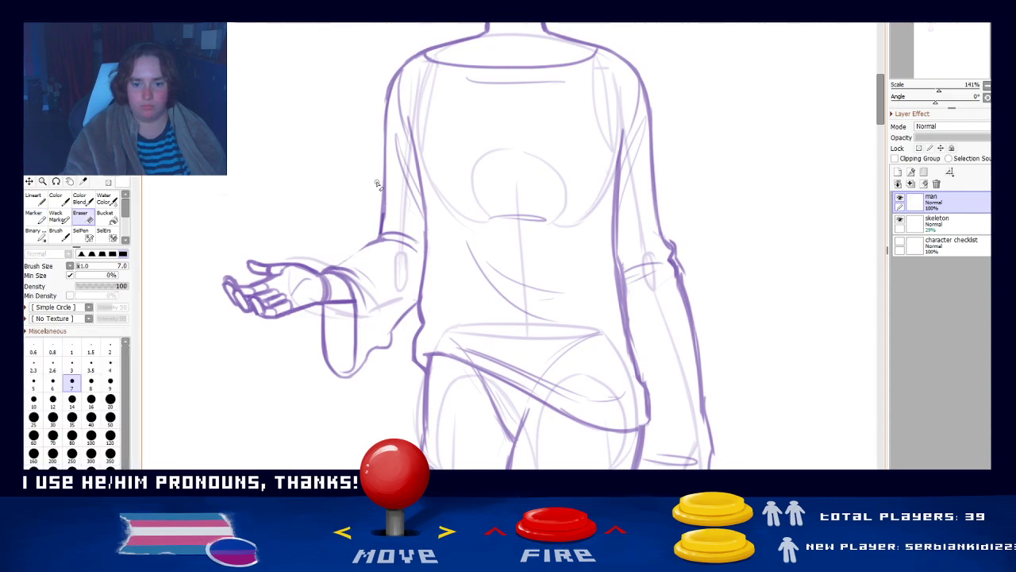
pyautogui.press('e')
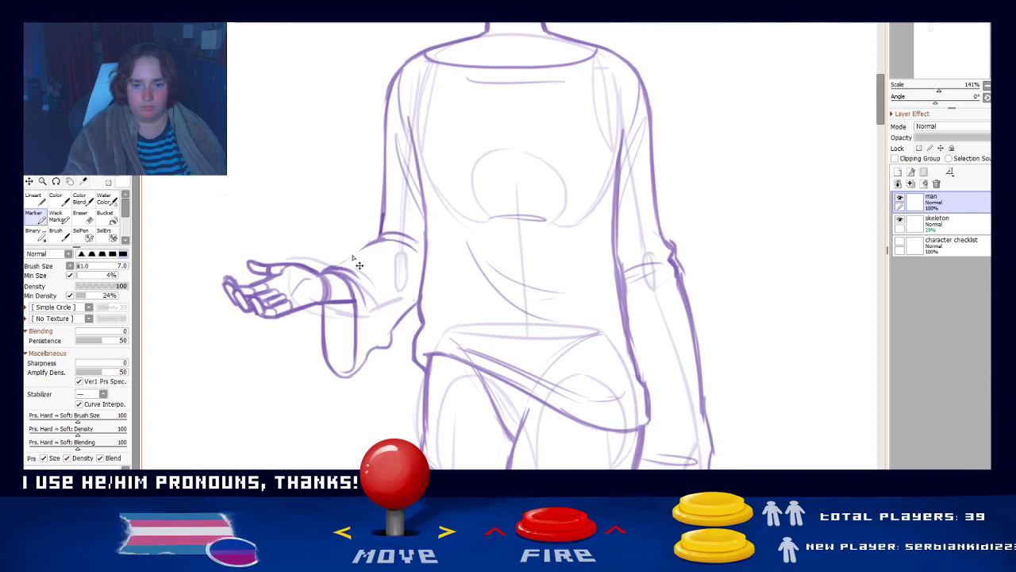
pyautogui.hotkey('ctrl', 'z')
pyautogui.moveTo(369, 246); pyautogui.dragTo(333, 269)
pyautogui.moveTo(595, 376)
pyautogui.mouseDown()
pyautogui.moveTo(538, 282)
pyautogui.moveTo(532, 249)
pyautogui.mouseUp()
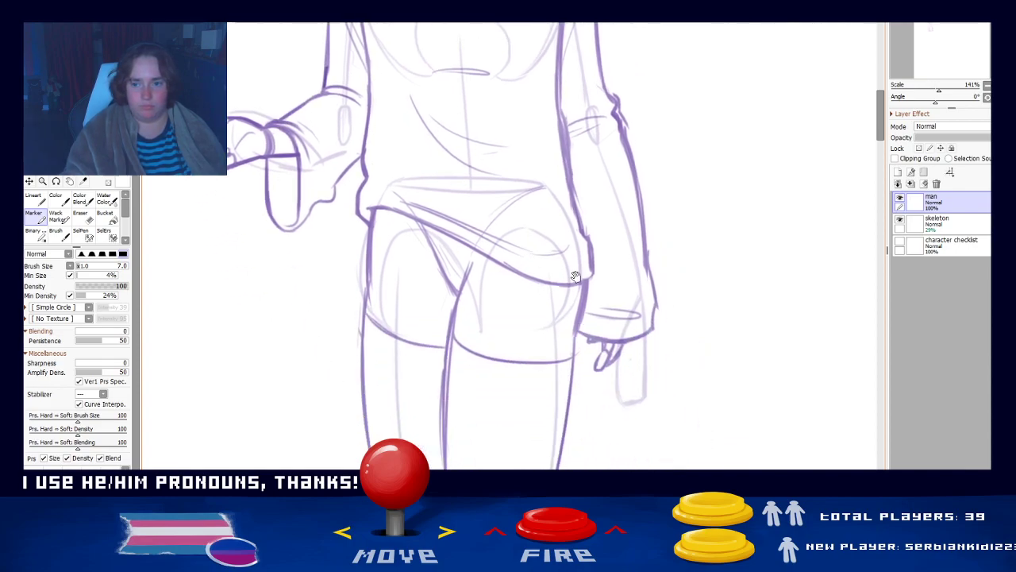
# - Enlarge the Eraser to 14 and thin the shirt's side outline beside the straight arm from the waist down
pyautogui.moveTo(608, 159); pyautogui.dragTo(599, 236)
pyautogui.press('e')
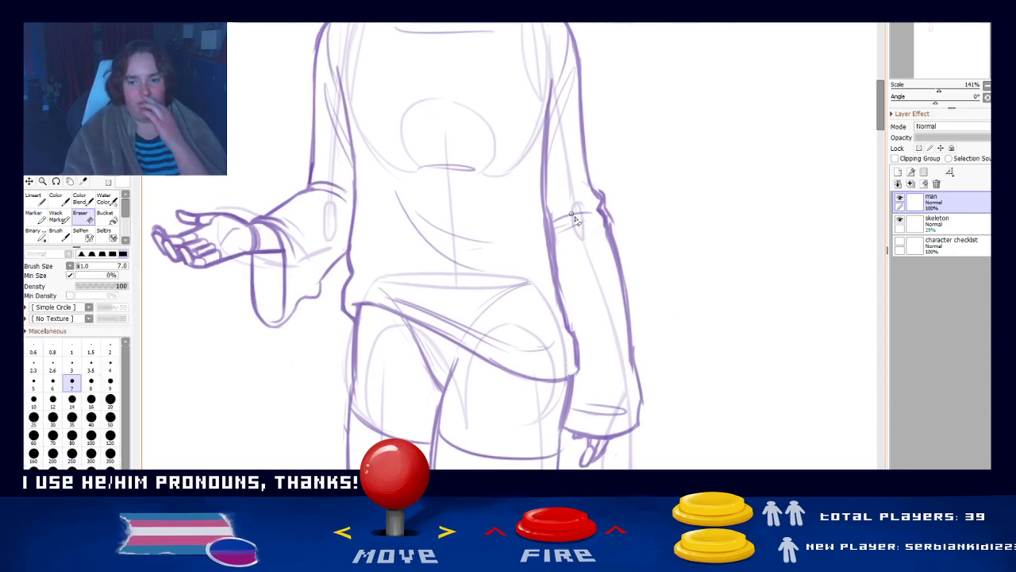
pyautogui.press(']')
pyautogui.press(']')
pyautogui.press(']')
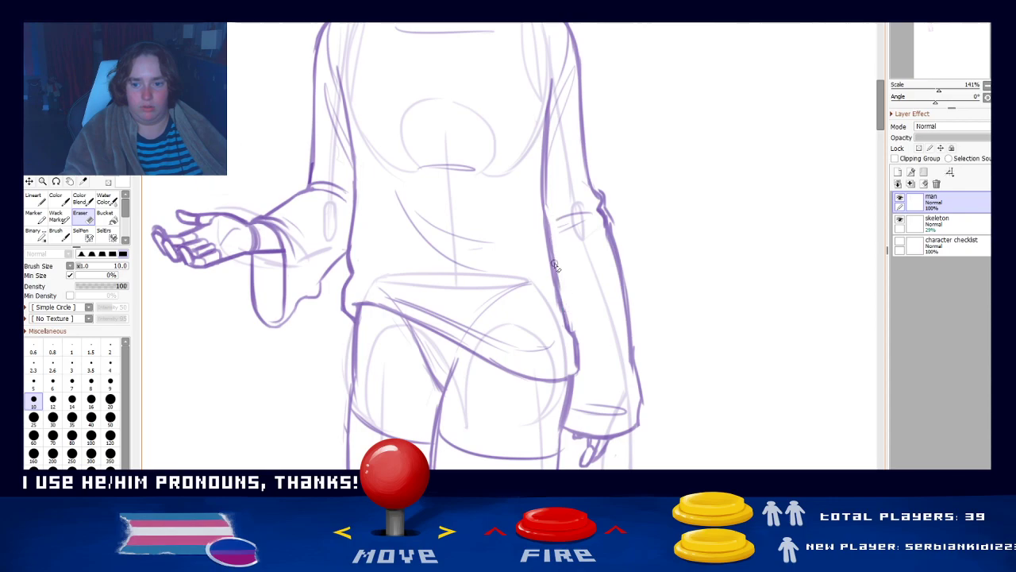
pyautogui.press(']')
pyautogui.press(']')
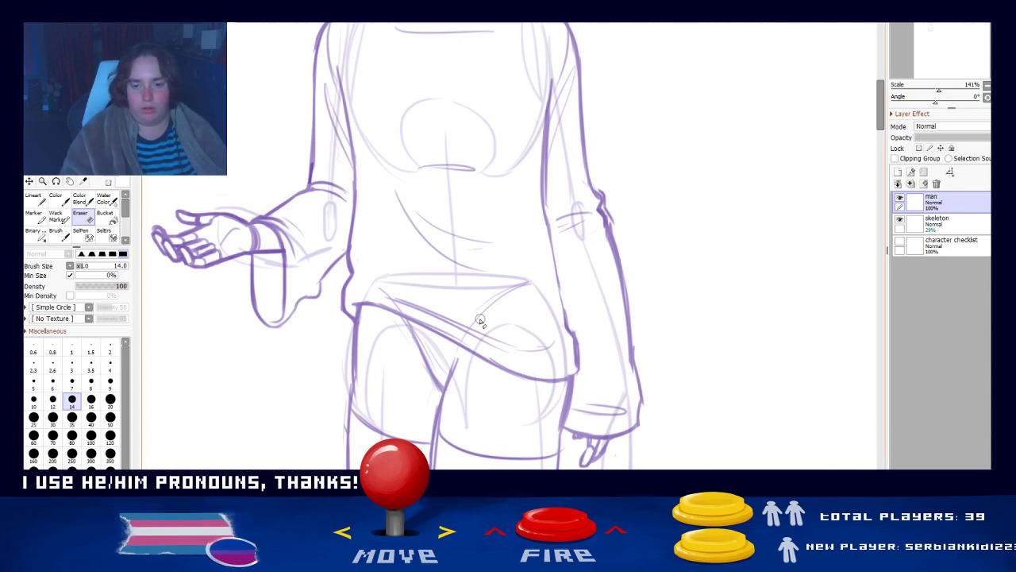
pyautogui.scroll(2, 500, 318)
pyautogui.moveTo(553, 128); pyautogui.dragTo(545, 276)
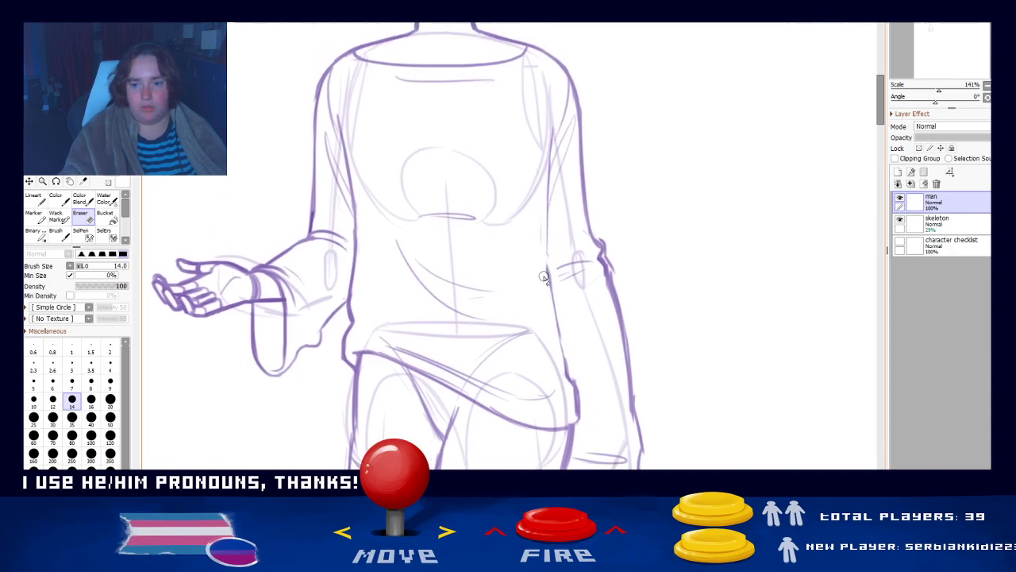
pyautogui.hotkey('ctrl', 'z')
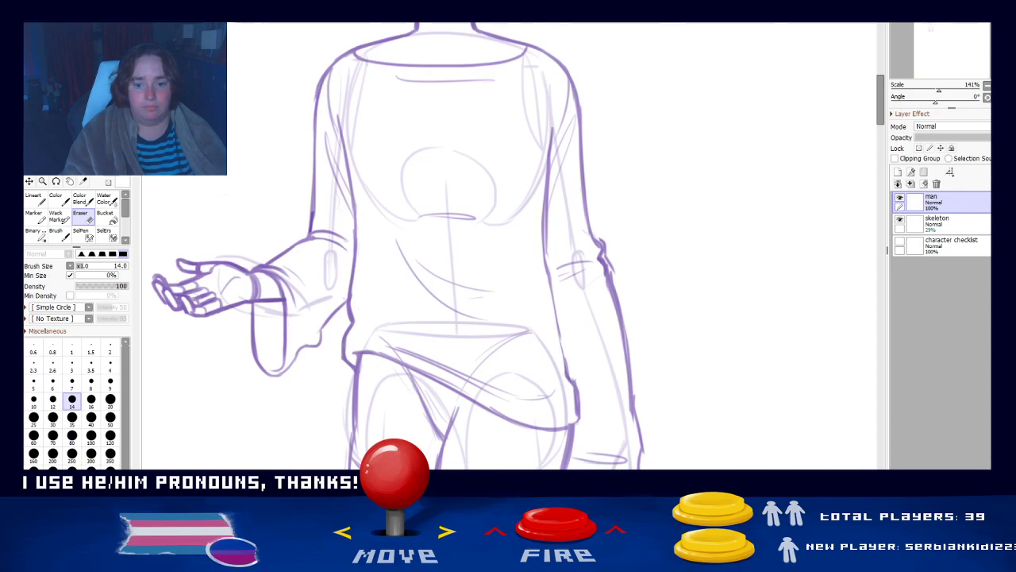
# - Redraw the shirt's side outline beside the straight arm from the waist to the hem with the Marker
pyautogui.press('m')
pyautogui.hotkey('ctrl', 'z')
pyautogui.moveTo(544, 219); pyautogui.dragTo(558, 310)
pyautogui.moveTo(548, 269); pyautogui.dragTo(569, 371)
pyautogui.hotkey('ctrl', 'z')
pyautogui.hotkey('ctrl', 'z')
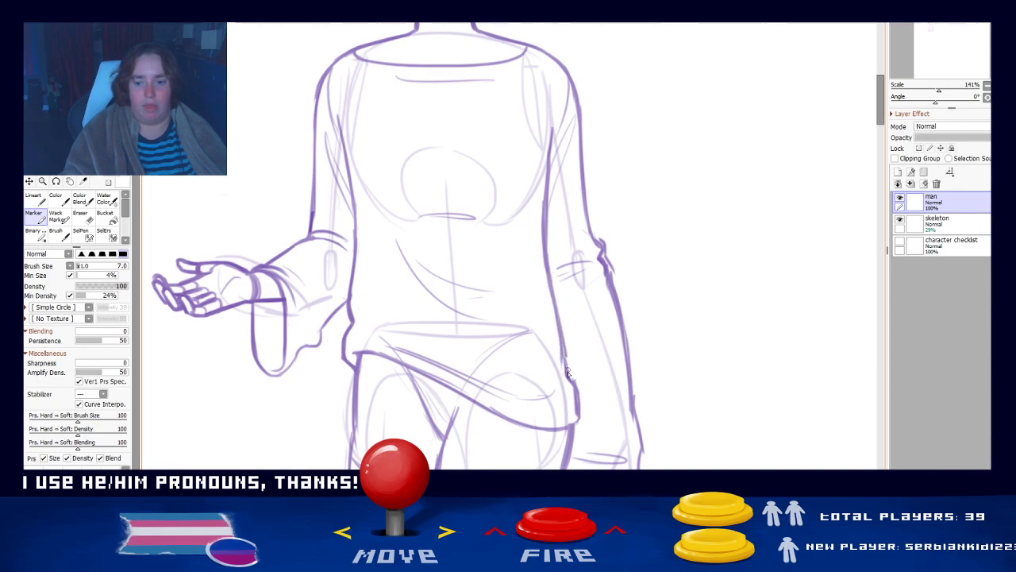
pyautogui.hotkey('ctrl', 'z')
pyautogui.hotkey('ctrl', 'z')
pyautogui.moveTo(552, 285); pyautogui.dragTo(568, 380)
pyautogui.hotkey('ctrl', 'z')
pyautogui.hotkey('ctrl', 'z')
pyautogui.hotkey('ctrl', 'z')
pyautogui.hotkey('ctrl', 'z')
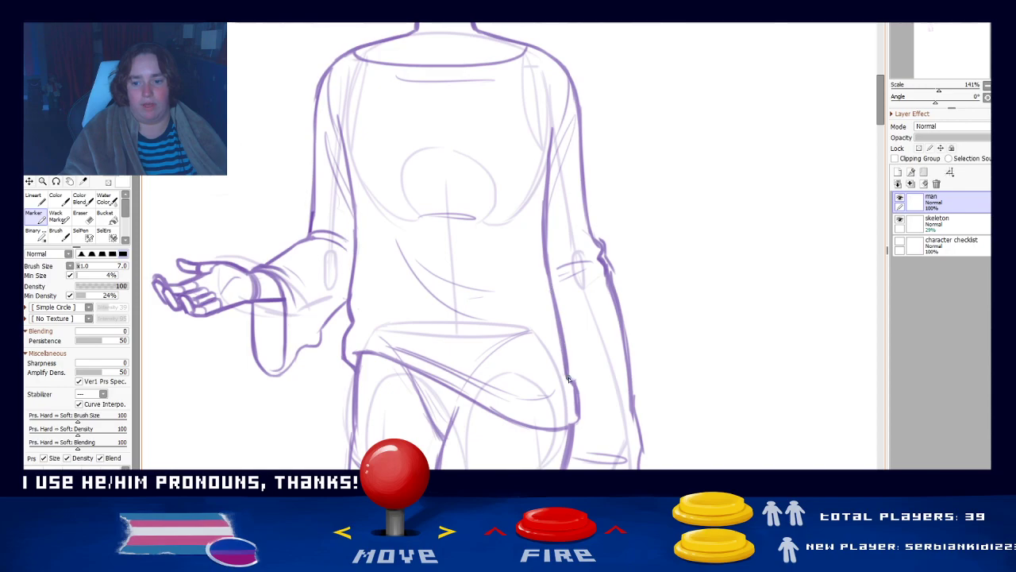
# - Erase the shirt's bulging hip outline beside the bent arm at Eraser size 25 and redraw it straighter down to the hem
pyautogui.press('e')
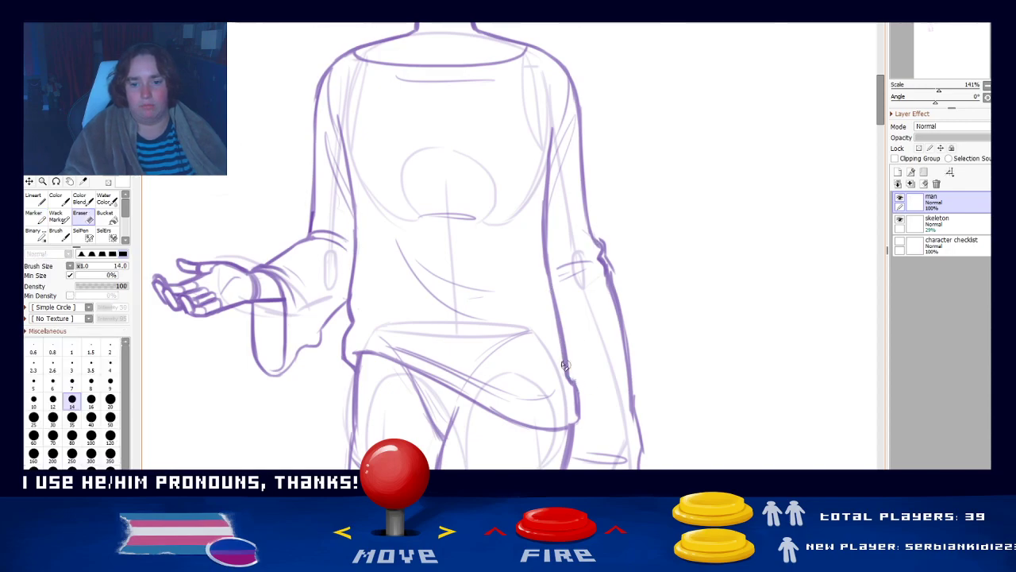
pyautogui.moveTo(359, 315)
pyautogui.mouseDown()
pyautogui.moveTo(348, 352)
pyautogui.moveTo(395, 343)
pyautogui.mouseUp()
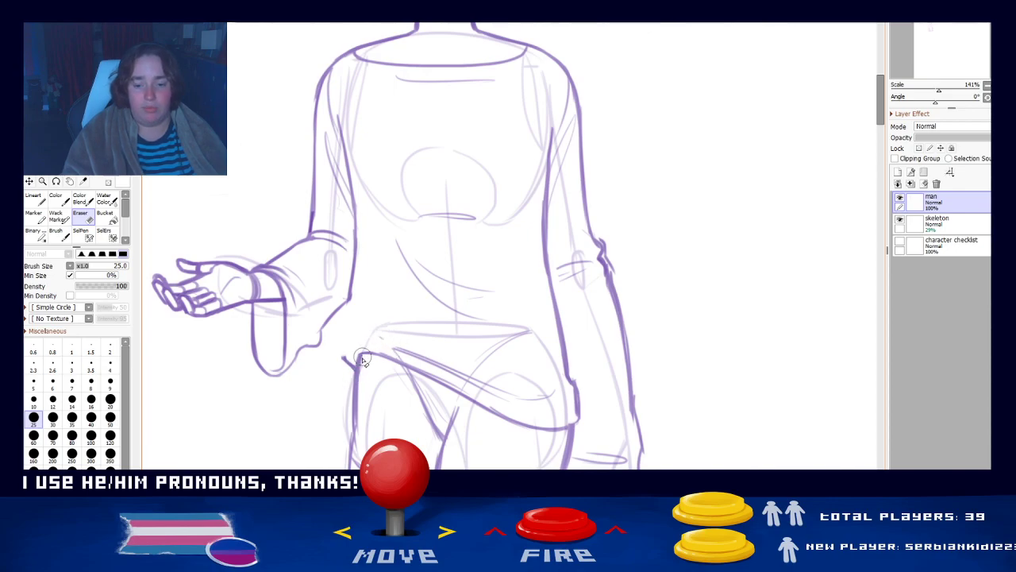
pyautogui.press('e')
pyautogui.moveTo(356, 227)
pyautogui.mouseDown()
pyautogui.moveTo(353, 277)
pyautogui.moveTo(354, 230)
pyautogui.moveTo(347, 321)
pyautogui.mouseUp()
pyautogui.hotkey('ctrl', 'z')
pyautogui.hotkey('ctrl', 'z')
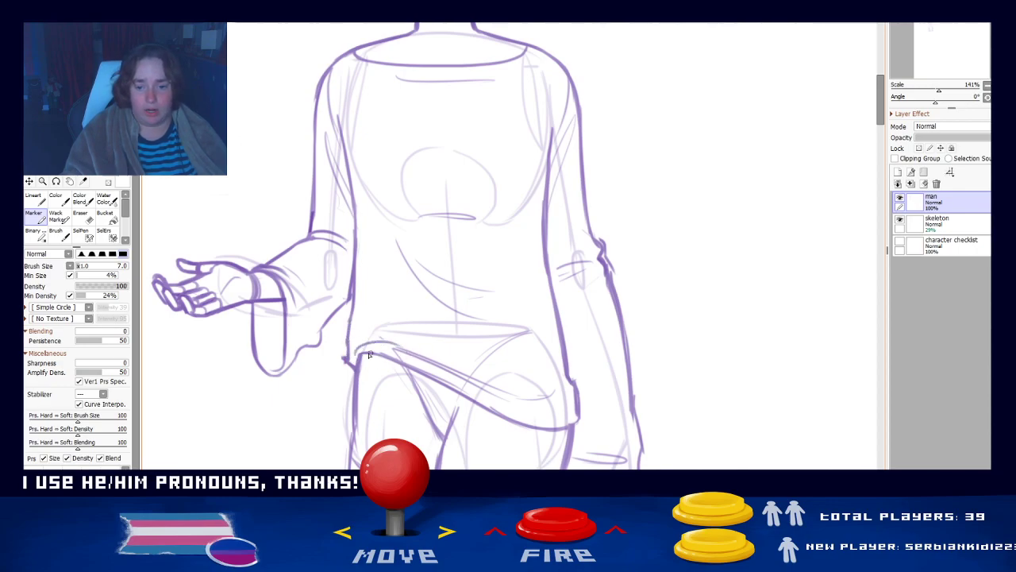
# - Draw a rounded fold along the raised corner of the shirt hem and erase the stray line outside it
pyautogui.moveTo(354, 347); pyautogui.dragTo(394, 356)
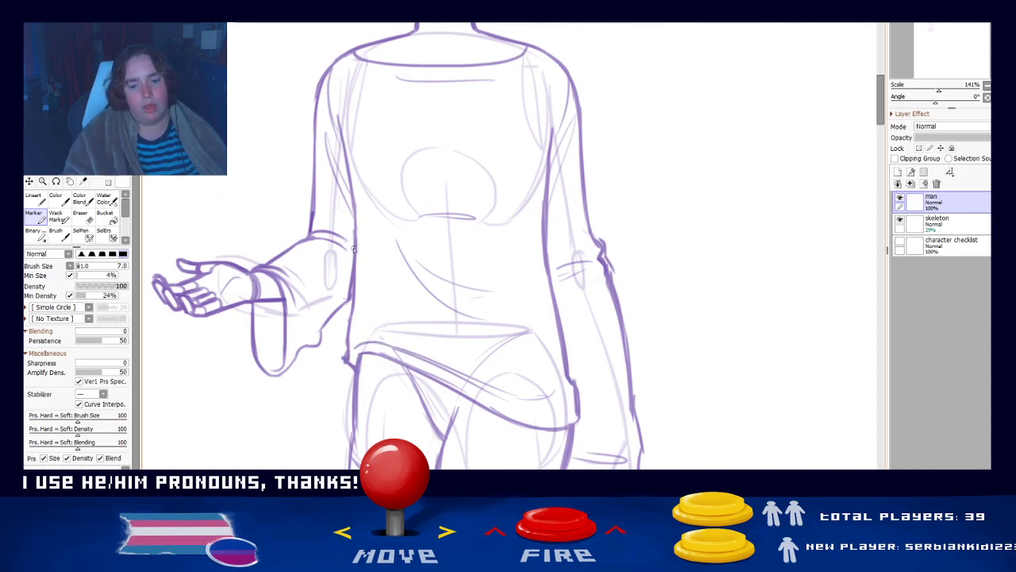
pyautogui.press('e')
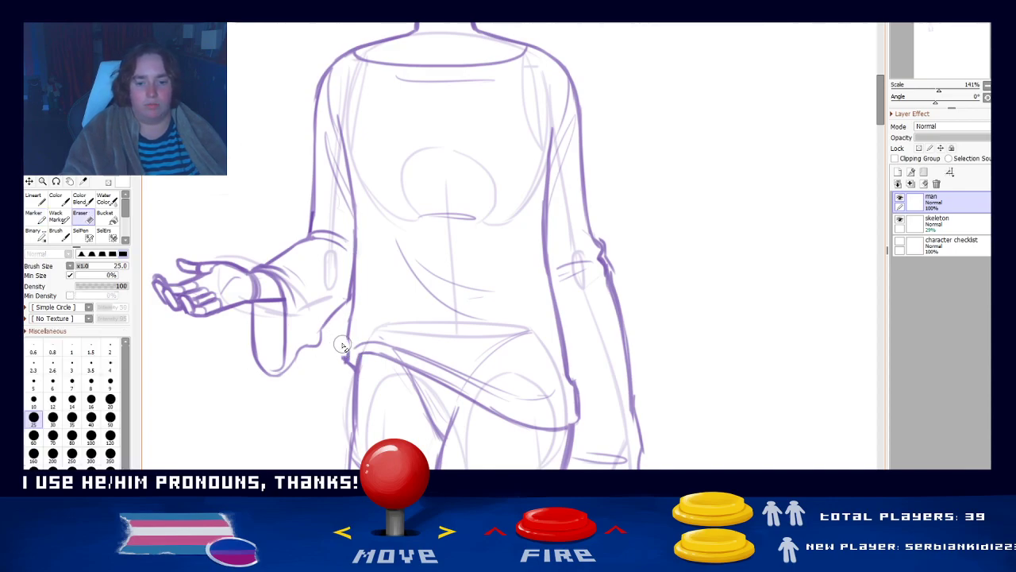
pyautogui.moveTo(343, 345); pyautogui.dragTo(341, 366)
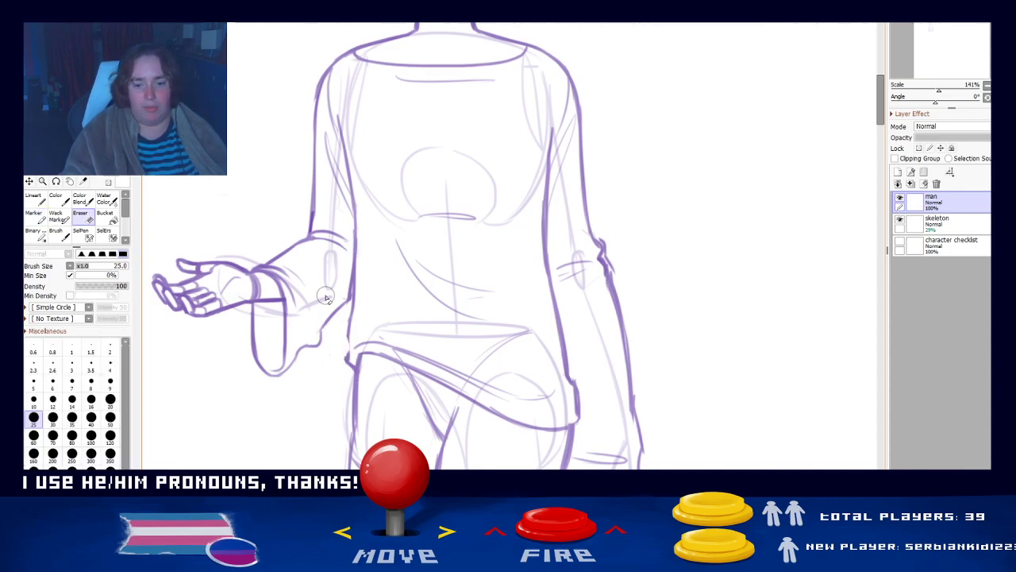
pyautogui.press('b')
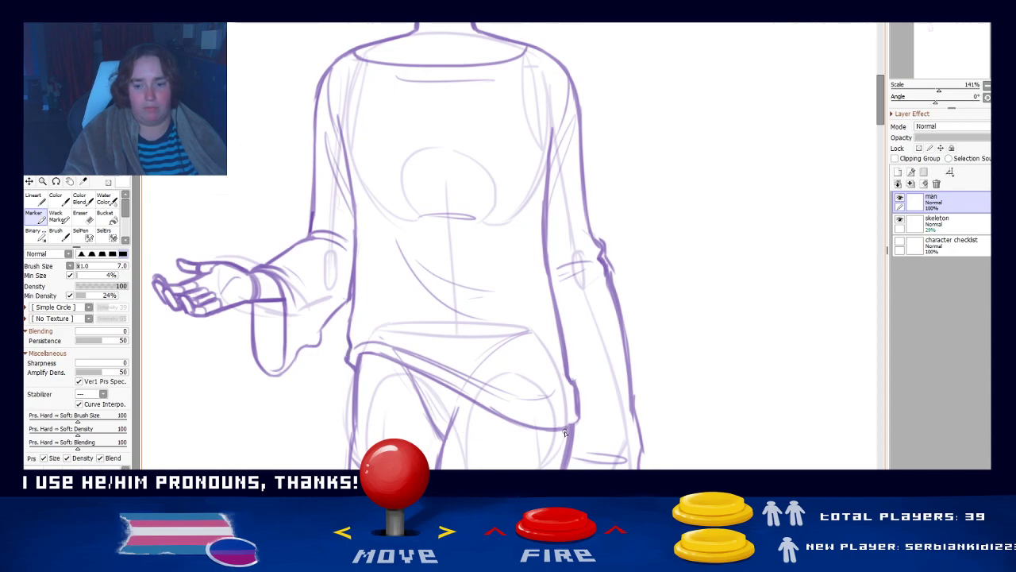
# - Erase the jagged bump at the straight arm's elbow and redraw a smoother sleeve outline with the Marker
pyautogui.press('e')
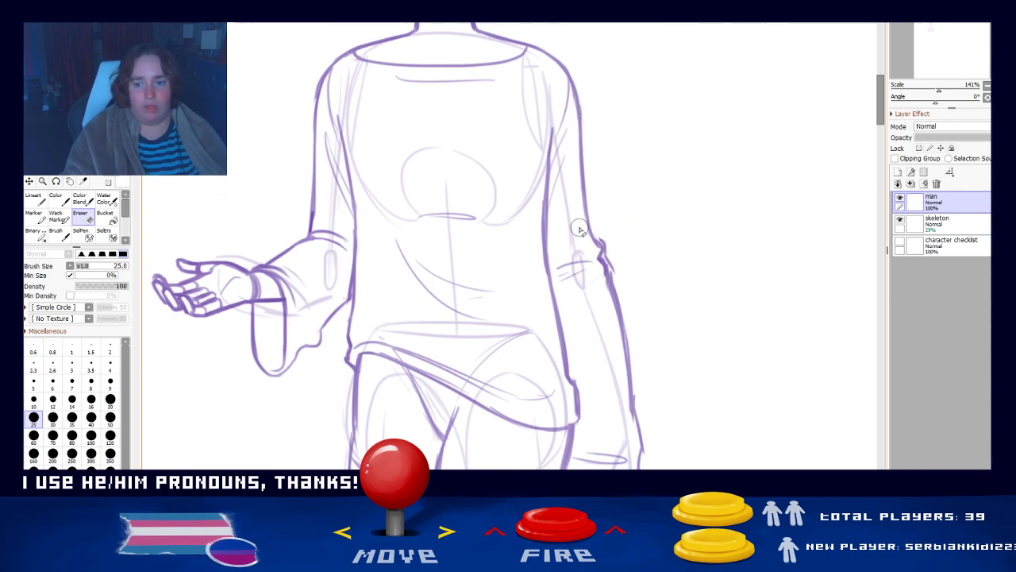
pyautogui.moveTo(601, 227); pyautogui.dragTo(612, 261)
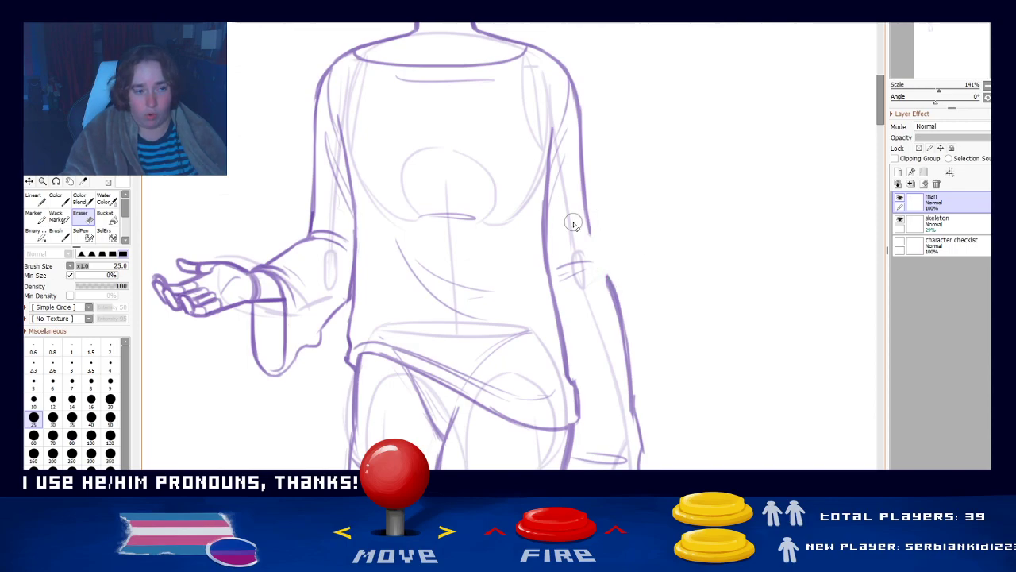
pyautogui.press('m')
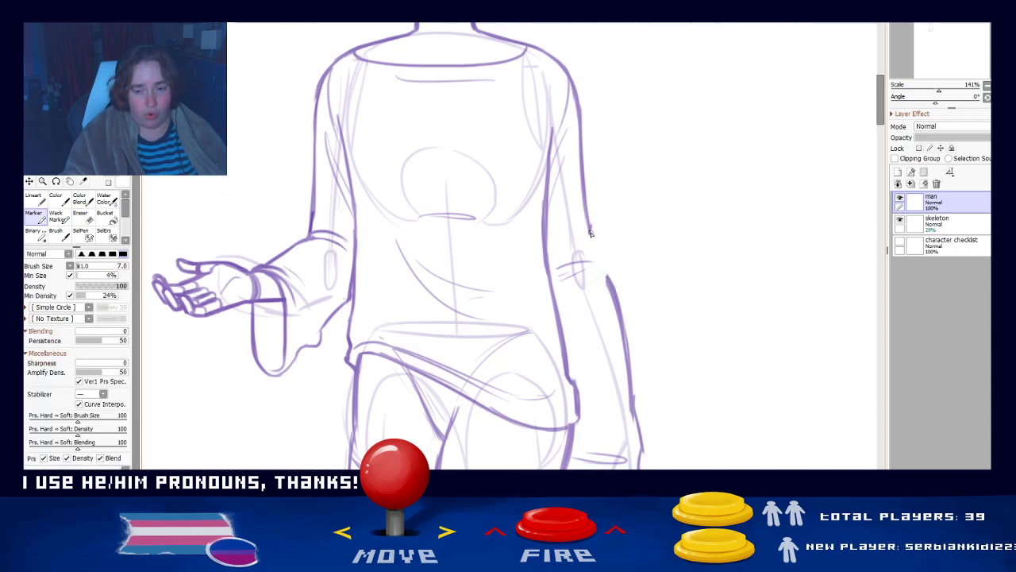
pyautogui.moveTo(591, 233); pyautogui.dragTo(606, 251)
pyautogui.hotkey('ctrl', 'z')
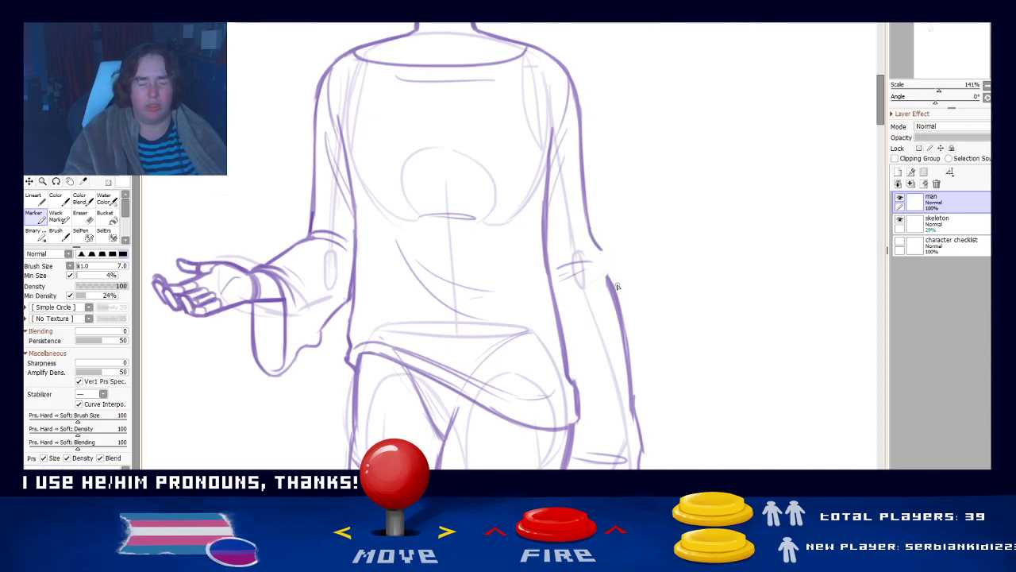
pyautogui.moveTo(586, 225); pyautogui.dragTo(600, 253)
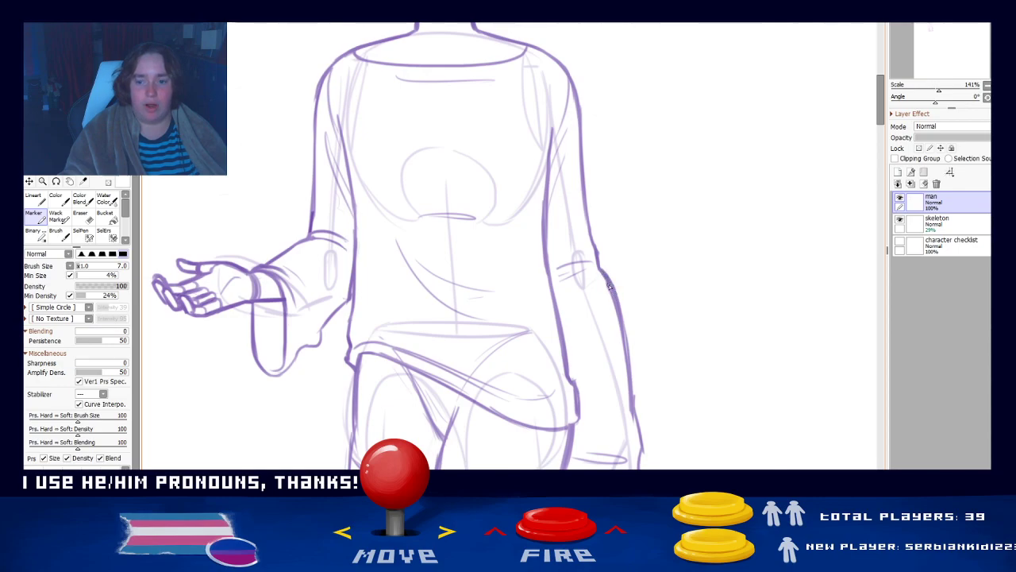
# - Thin the outer forearm outline of the straight arm's sleeve and redraw its flare down to the cuff
pyautogui.moveTo(661, 361); pyautogui.dragTo(623, 198)
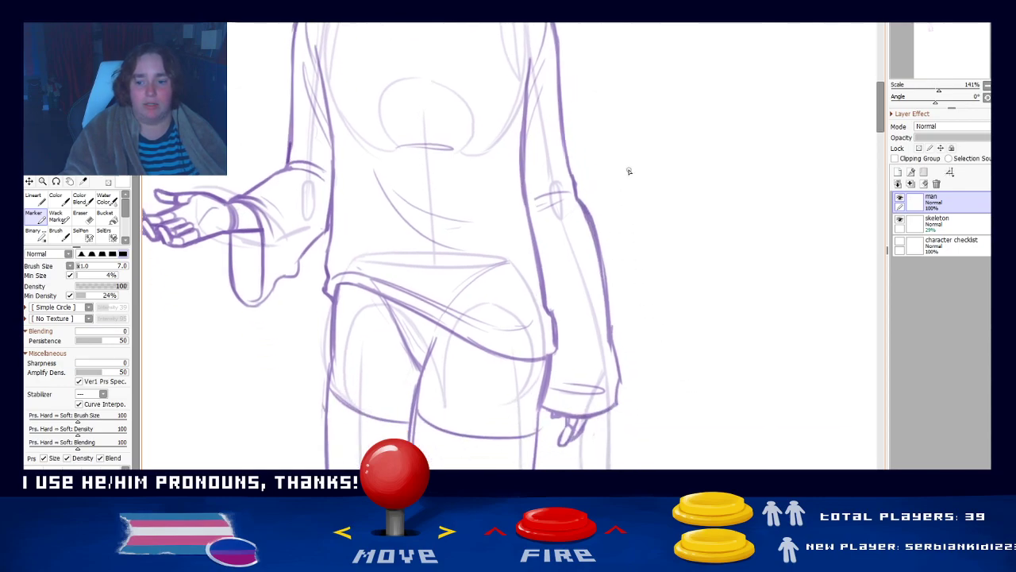
pyautogui.press('e')
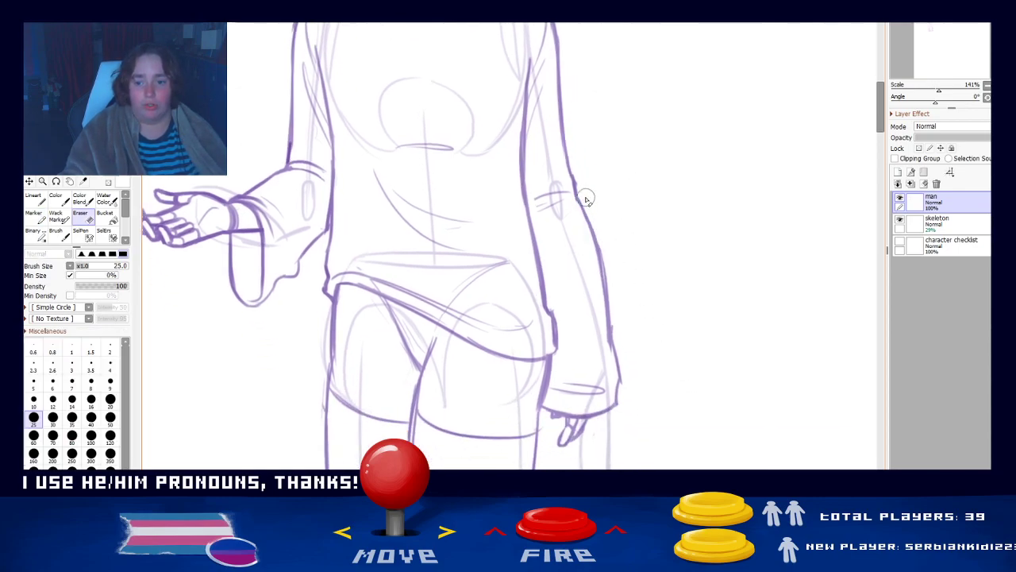
pyautogui.moveTo(608, 272); pyautogui.dragTo(619, 337)
pyautogui.hotkey('ctrl', 'z')
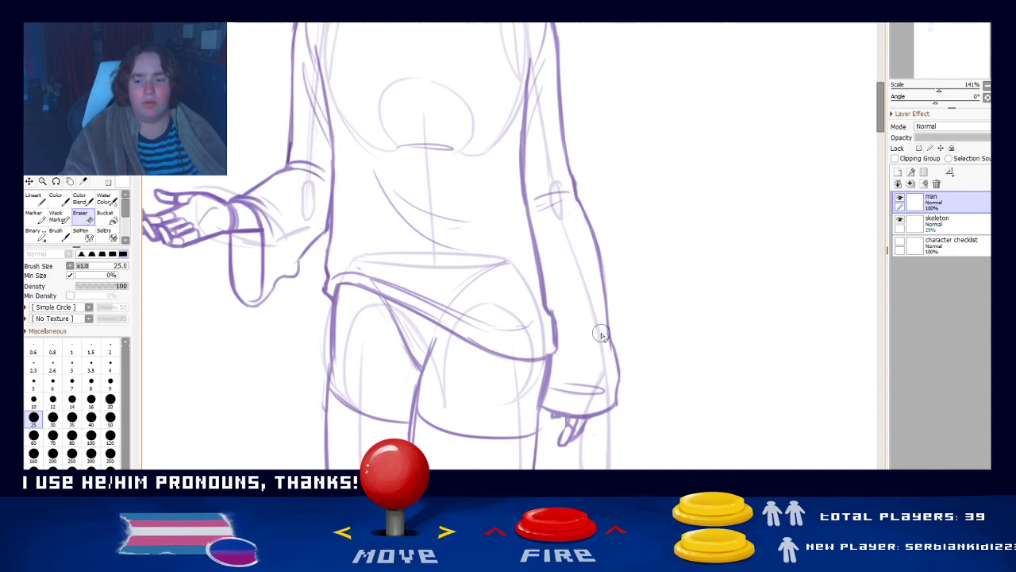
pyautogui.press('n')
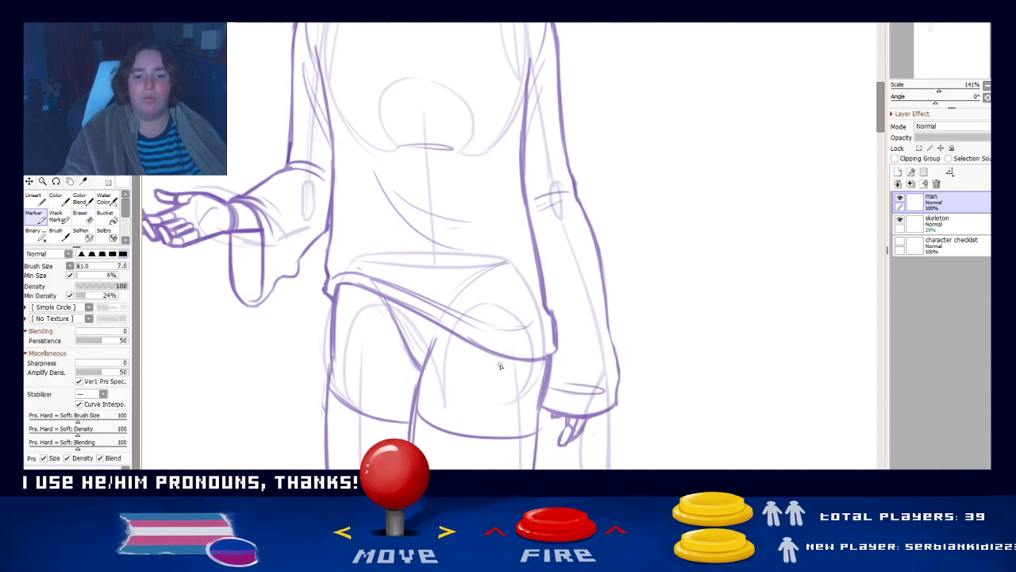
pyautogui.moveTo(608, 322); pyautogui.dragTo(619, 378)
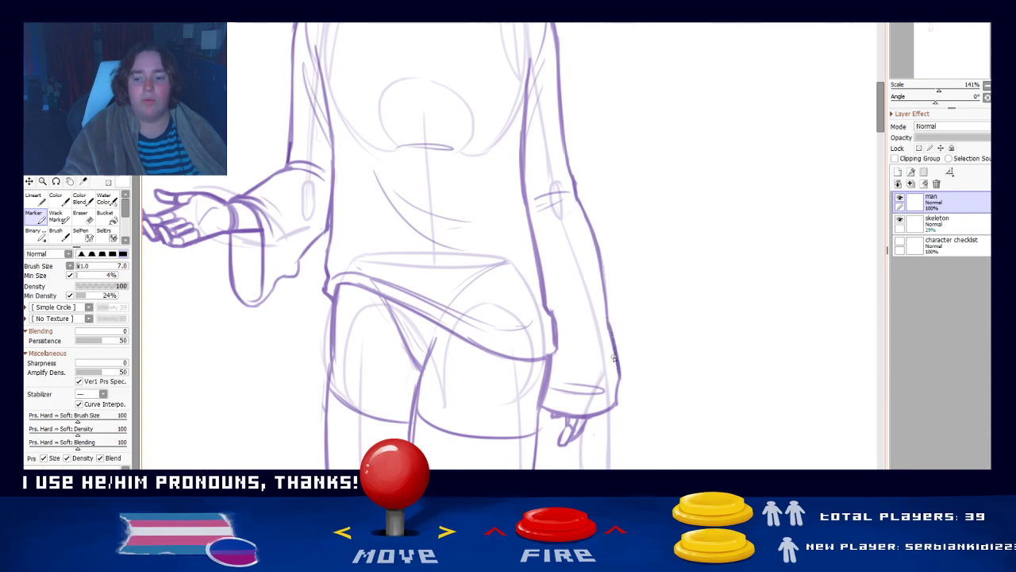
# - Redraw the underside of the bent arm's sleeve from the elbow to the hanging cuff and smooth its bumps
pyautogui.moveTo(430, 277); pyautogui.dragTo(515, 326)
pyautogui.press('e')
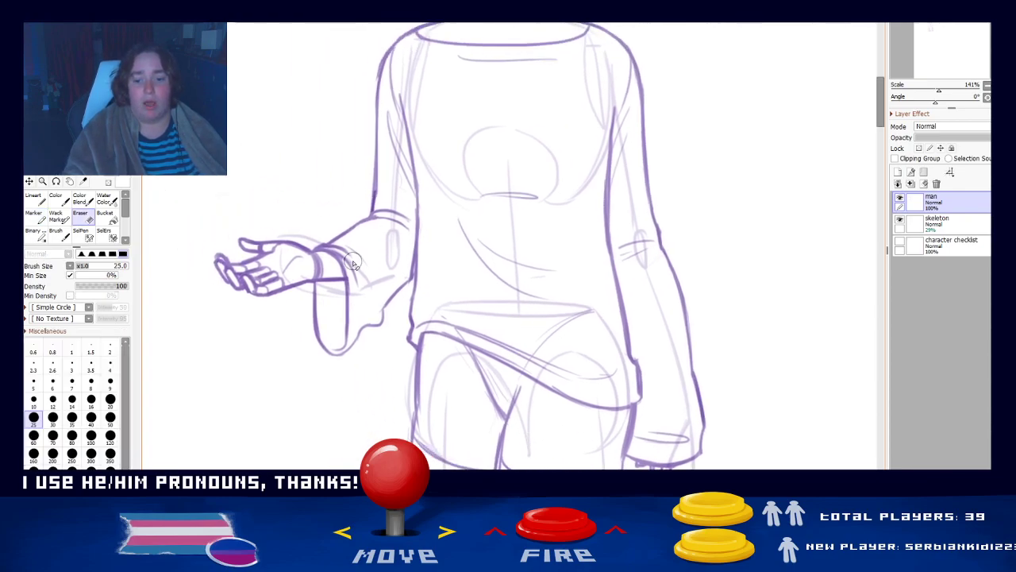
pyautogui.moveTo(408, 225)
pyautogui.mouseDown()
pyautogui.moveTo(405, 290)
pyautogui.moveTo(393, 293)
pyautogui.mouseUp()
pyautogui.press('n')
pyautogui.hotkey('ctrl', 'z')
pyautogui.moveTo(417, 257); pyautogui.dragTo(394, 290)
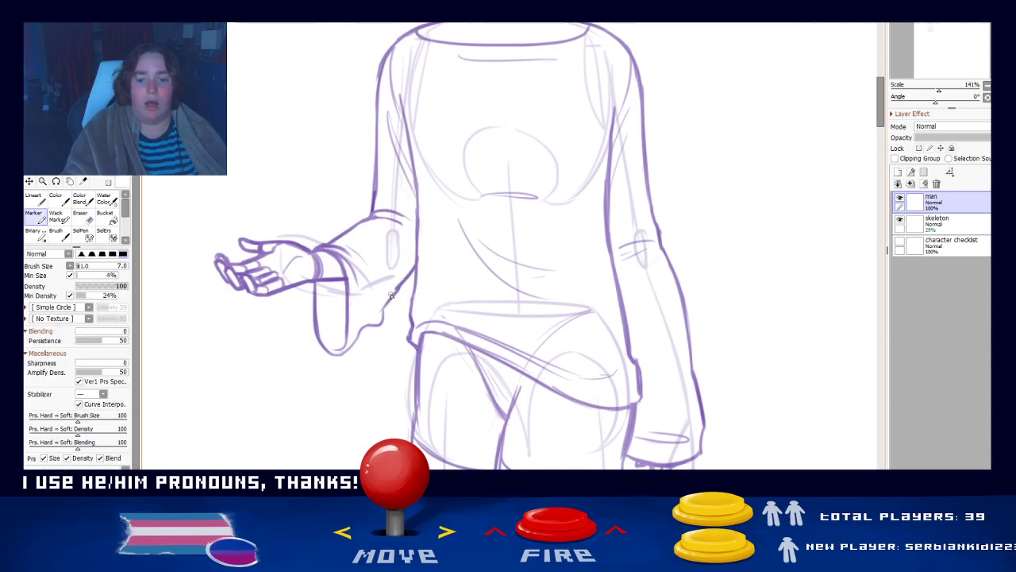
pyautogui.hotkey('ctrl', 'z')
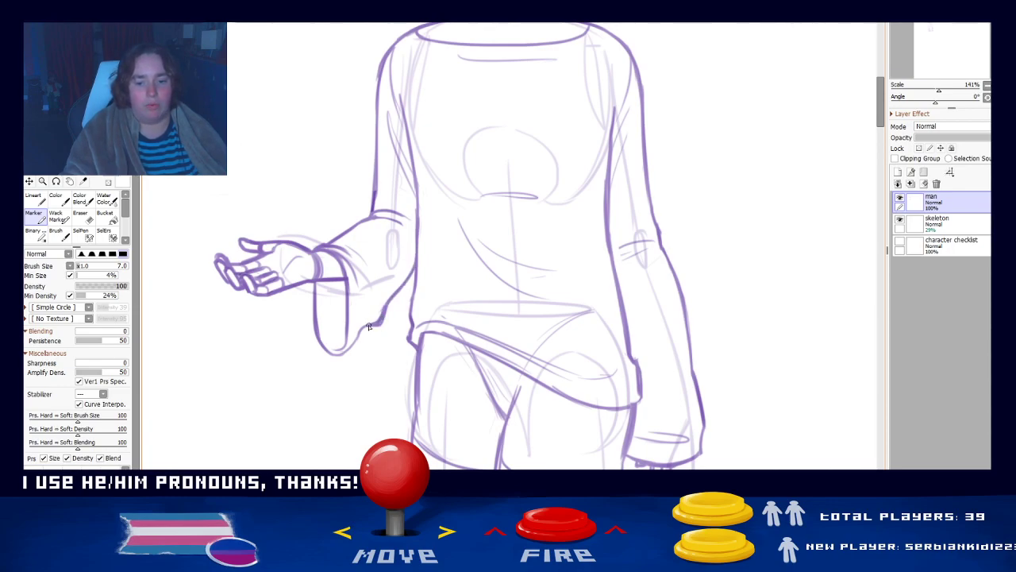
pyautogui.press('e')
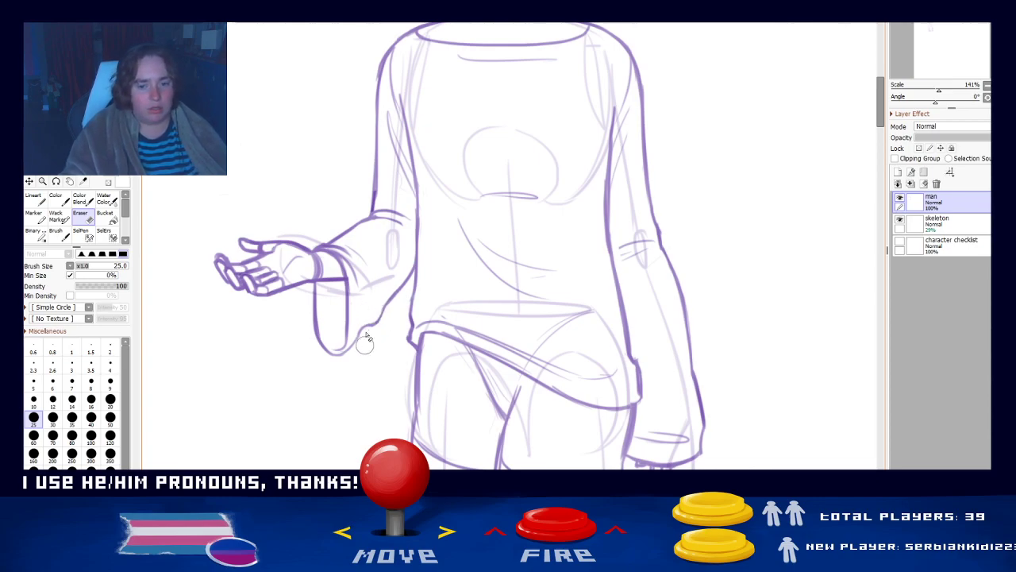
pyautogui.press('n')
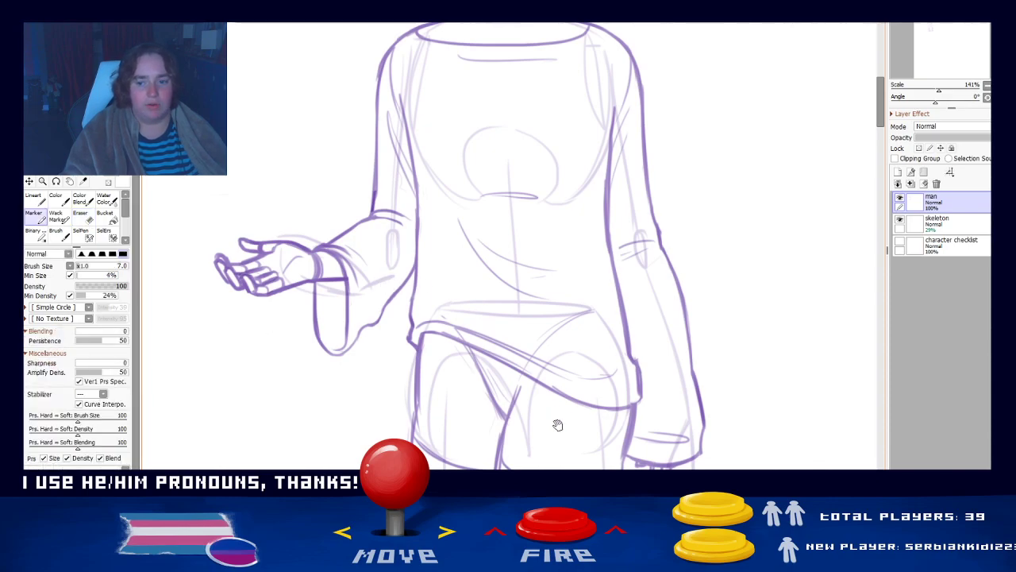
# - Reinforce the line between the thighs from the crotch down to mid-thigh with the Marker
pyautogui.moveTo(557, 425)
pyautogui.mouseDown()
pyautogui.moveTo(512, 386)
pyautogui.moveTo(504, 421)
pyautogui.mouseUp()
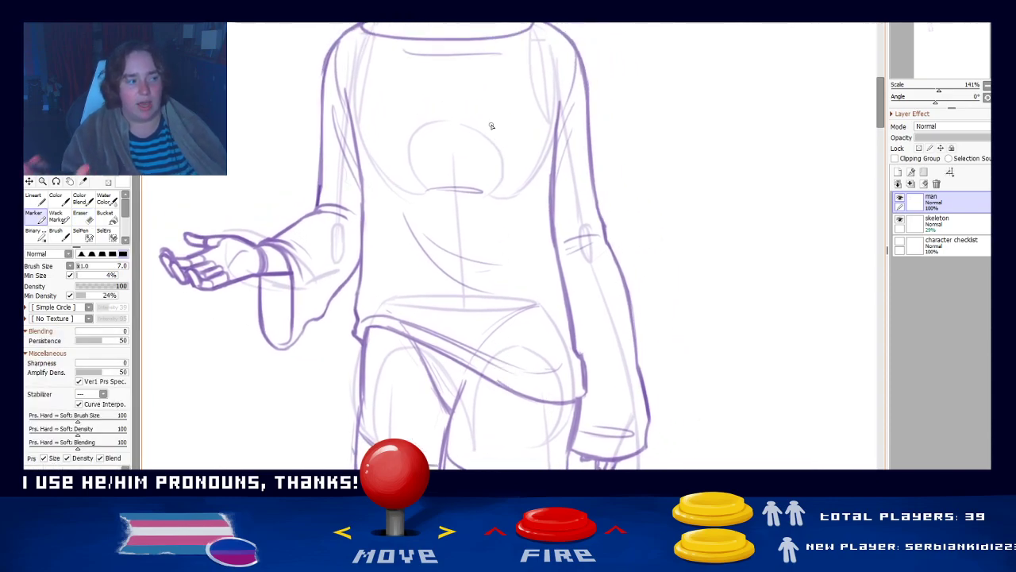
pyautogui.scroll(-5, 660, 277)
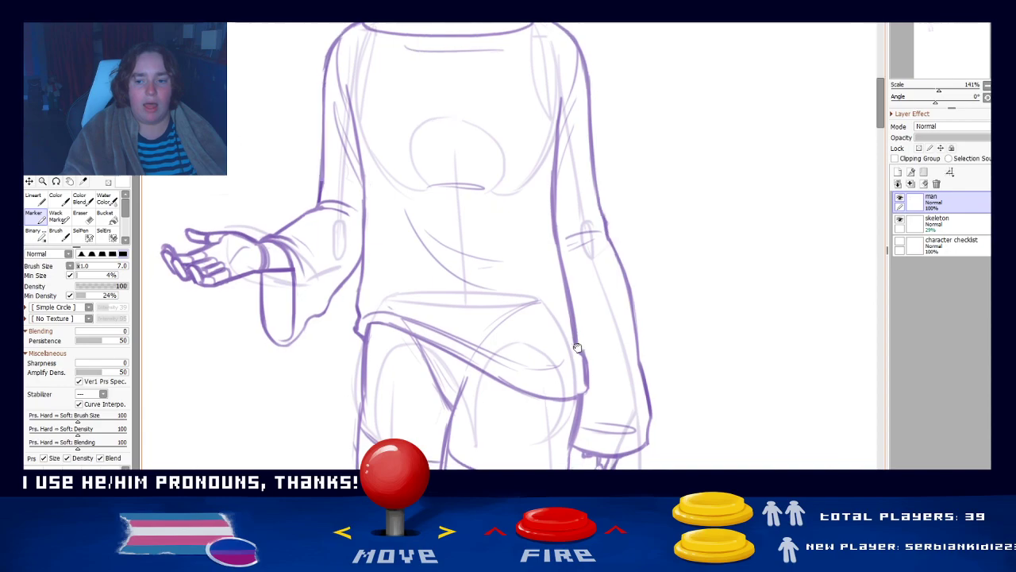
pyautogui.scroll(-1, 572, 325)
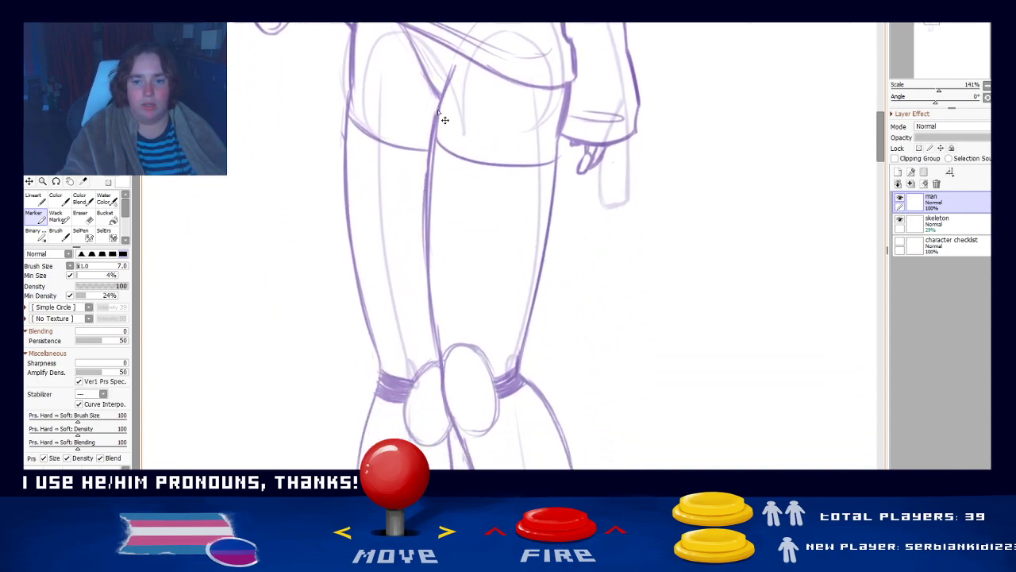
pyautogui.moveTo(453, 67); pyautogui.dragTo(427, 228)
pyautogui.hotkey('ctrl', 'z')
pyautogui.moveTo(456, 67); pyautogui.dragTo(424, 237)
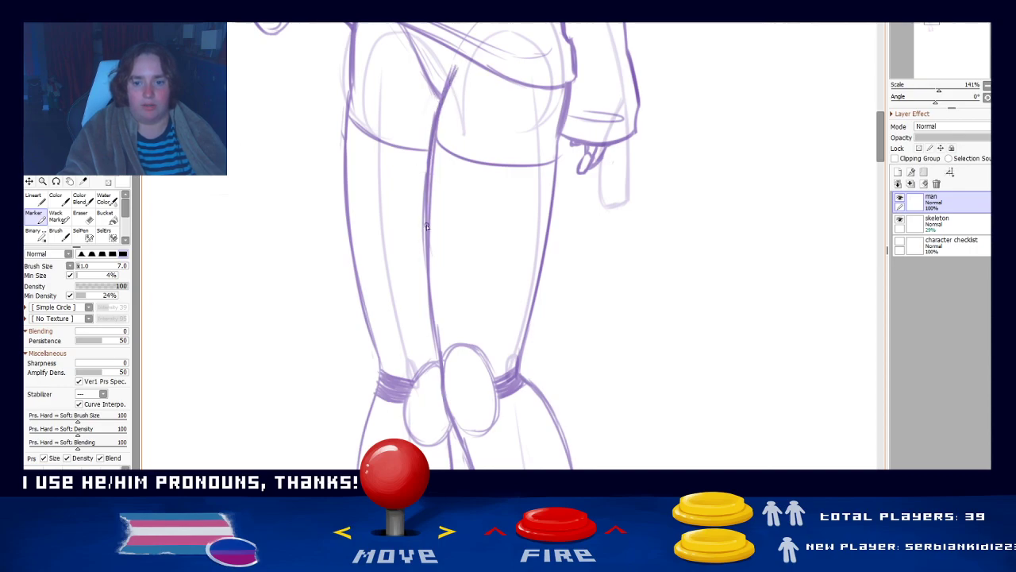
# - Erase the doubled upper outline of the knee oval on the bent-arm side and redraw it as one clean curve with the Marker
pyautogui.moveTo(464, 305); pyautogui.dragTo(471, 180)
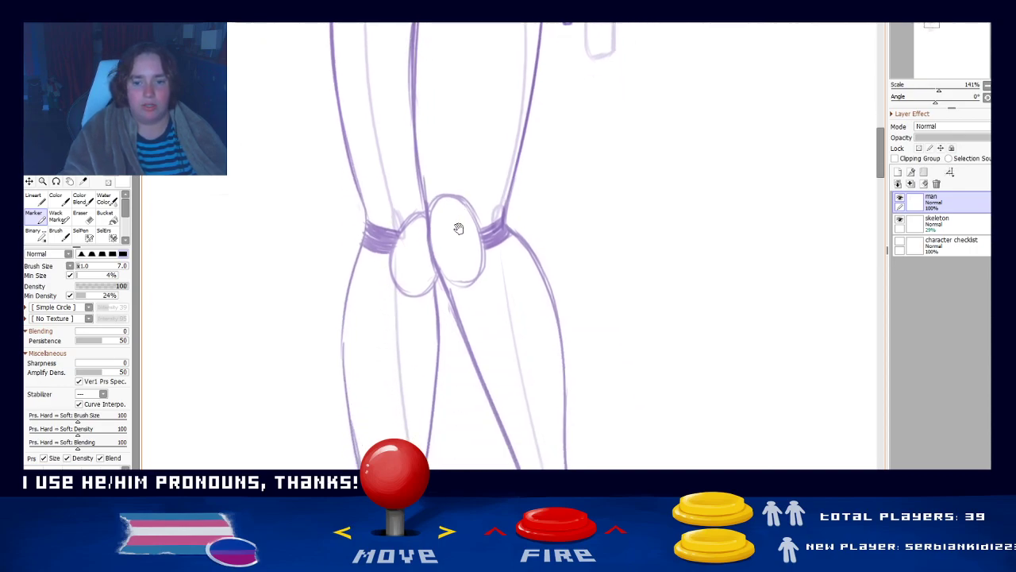
pyautogui.press('e')
pyautogui.moveTo(413, 232)
pyautogui.mouseDown()
pyautogui.moveTo(385, 173)
pyautogui.moveTo(393, 234)
pyautogui.moveTo(415, 266)
pyautogui.moveTo(402, 268)
pyautogui.moveTo(415, 210)
pyautogui.mouseUp()
pyautogui.press('e')
pyautogui.hotkey('ctrl', 'z')
pyautogui.moveTo(393, 260)
pyautogui.mouseDown()
pyautogui.moveTo(423, 208)
pyautogui.moveTo(395, 239)
pyautogui.mouseUp()
pyautogui.hotkey('ctrl', 'z')
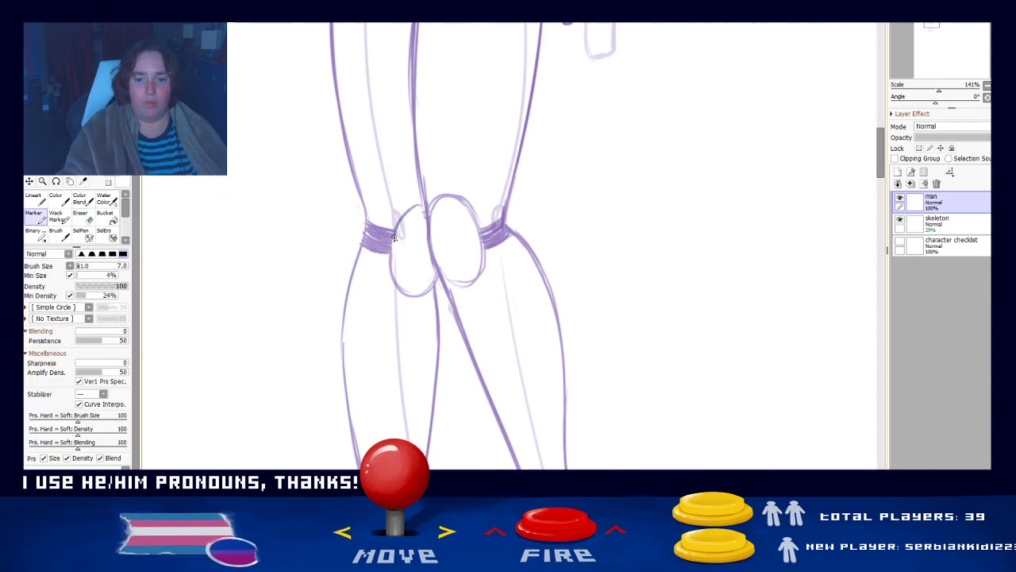
pyautogui.hotkey('ctrl', 'z')
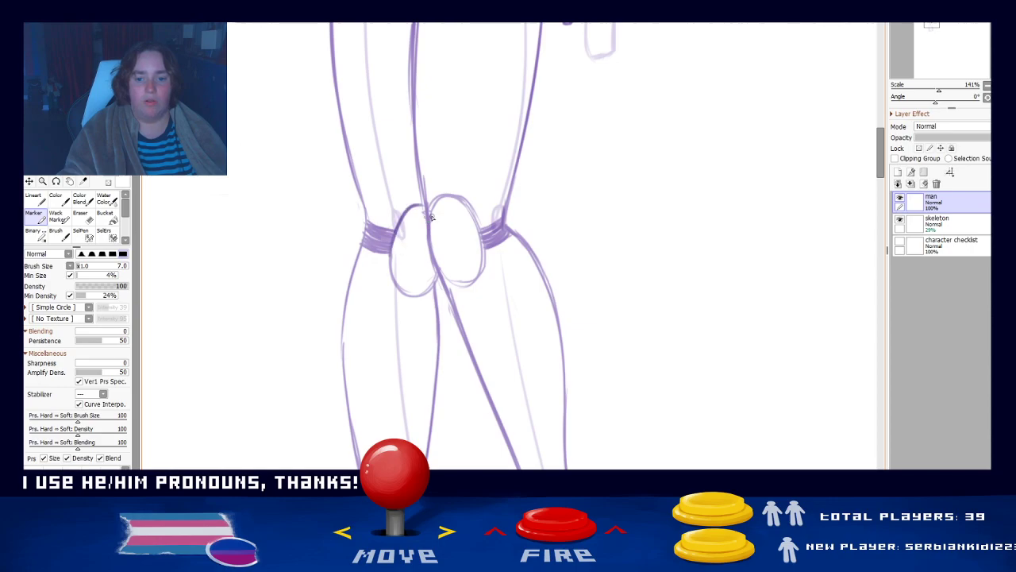
pyautogui.moveTo(392, 257); pyautogui.dragTo(422, 212)
pyautogui.hotkey('ctrl', 'z')
pyautogui.moveTo(392, 256); pyautogui.dragTo(420, 208)
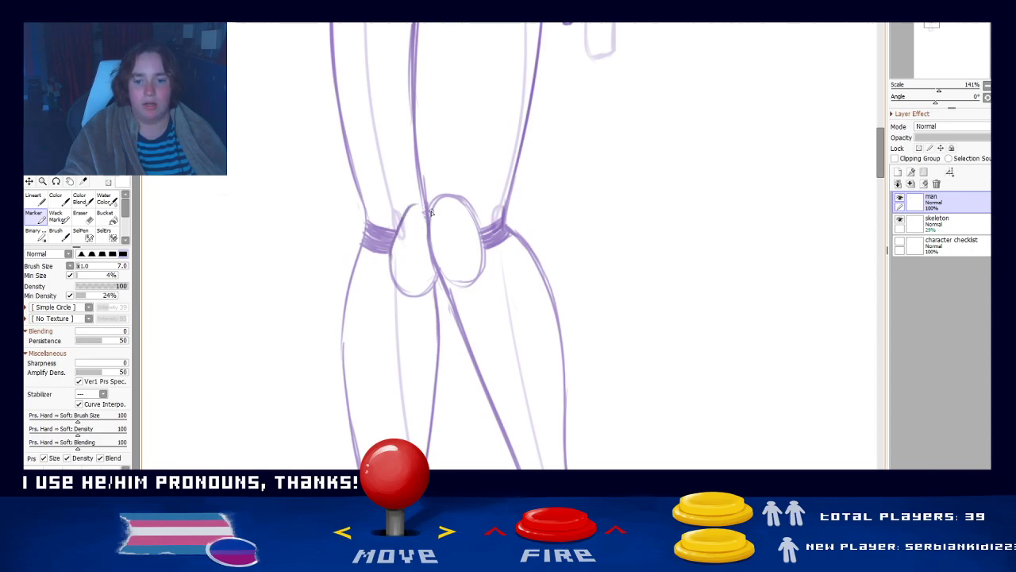
pyautogui.hotkey('ctrl', 'z')
pyautogui.moveTo(392, 254)
pyautogui.mouseDown()
pyautogui.moveTo(423, 207)
pyautogui.moveTo(428, 221)
pyautogui.moveTo(393, 230)
pyautogui.moveTo(402, 215)
pyautogui.moveTo(424, 204)
pyautogui.mouseUp()
pyautogui.hotkey('ctrl', 'z')
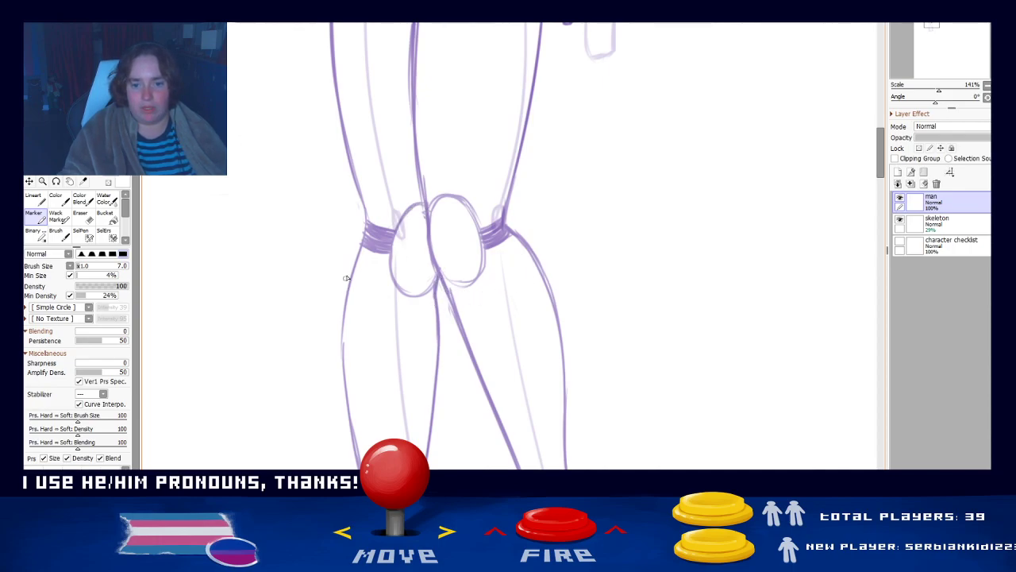
# - Redraw the outer edge of the knee band on the bent-arm side to join the thigh and calf outlines
pyautogui.moveTo(363, 238); pyautogui.dragTo(360, 253)
pyautogui.hotkey('ctrl', 'z')
pyautogui.hotkey('ctrl', 'z')
pyautogui.moveTo(364, 205); pyautogui.dragTo(359, 258)
pyautogui.hotkey('ctrl', 'z')
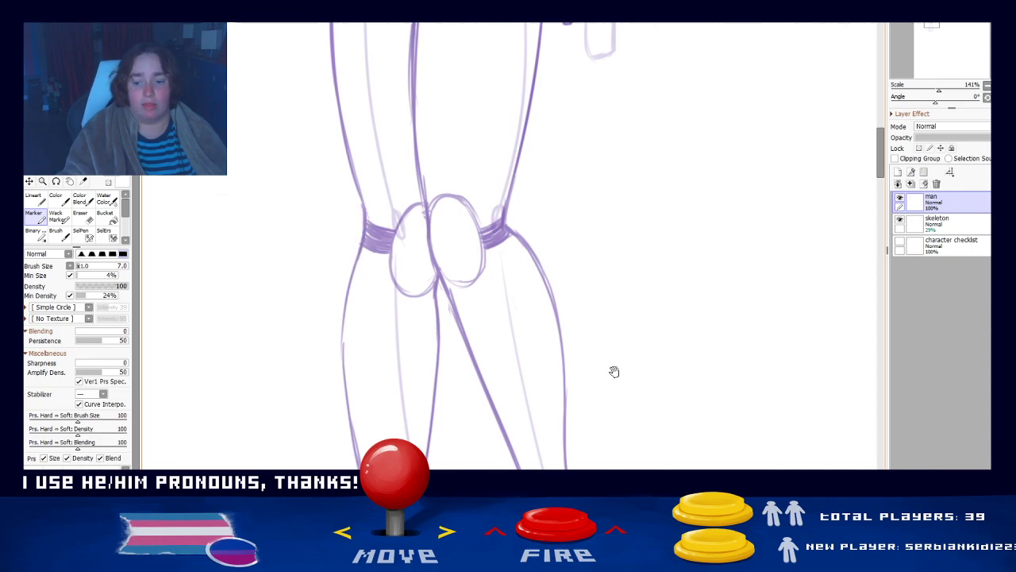
# - Erase the bottom edge of the toe cap on the bent-arm side's foot and redraw its inner side and underside with the Marker
pyautogui.moveTo(614, 397); pyautogui.dragTo(590, 220)
pyautogui.moveTo(555, 343); pyautogui.dragTo(559, 239)
pyautogui.moveTo(559, 361)
pyautogui.mouseDown()
pyautogui.moveTo(555, 391)
pyautogui.moveTo(550, 383)
pyautogui.mouseUp()
pyautogui.moveTo(549, 231); pyautogui.dragTo(561, 97)
pyautogui.press('e')
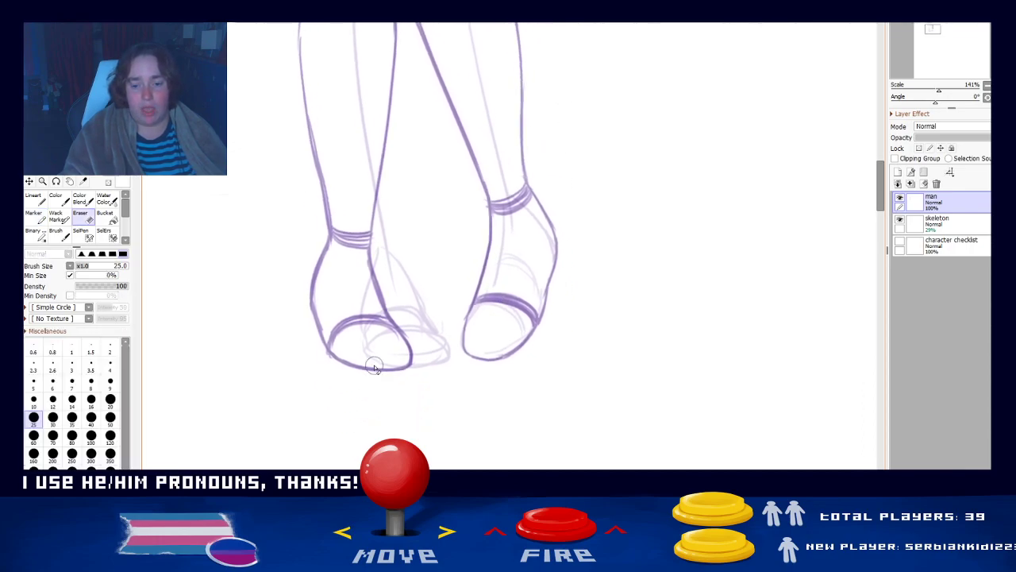
pyautogui.press('e')
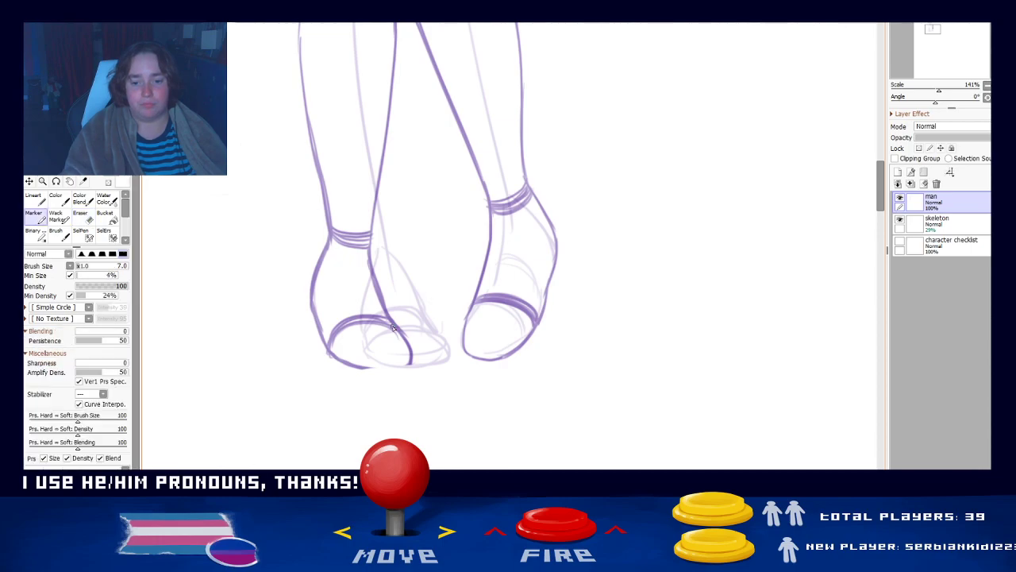
pyautogui.hotkey('ctrl', 'z')
pyautogui.moveTo(396, 322)
pyautogui.mouseDown()
pyautogui.moveTo(411, 362)
pyautogui.moveTo(391, 327)
pyautogui.moveTo(404, 365)
pyautogui.moveTo(396, 328)
pyautogui.moveTo(397, 355)
pyautogui.moveTo(413, 361)
pyautogui.moveTo(396, 339)
pyautogui.moveTo(410, 356)
pyautogui.moveTo(383, 349)
pyautogui.moveTo(394, 328)
pyautogui.moveTo(388, 366)
pyautogui.mouseUp()
pyautogui.hotkey('ctrl', 'z')
pyautogui.hotkey('ctrl', 'z')
pyautogui.hotkey('ctrl', 'z')
pyautogui.hotkey('ctrl', 'z')
pyautogui.hotkey('ctrl', 'z')
pyautogui.hotkey('ctrl', 'z')
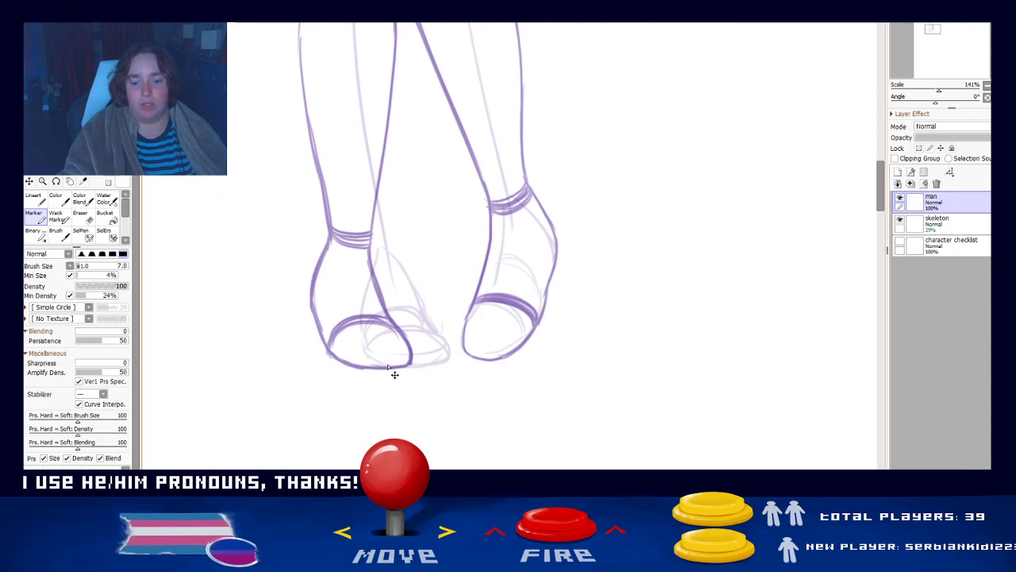
pyautogui.hotkey('ctrl', 'z')
# - Reinforce the outer calf outline on the bent-arm side from the knee band down the upper calf
pyautogui.scroll(5, 505, 231)
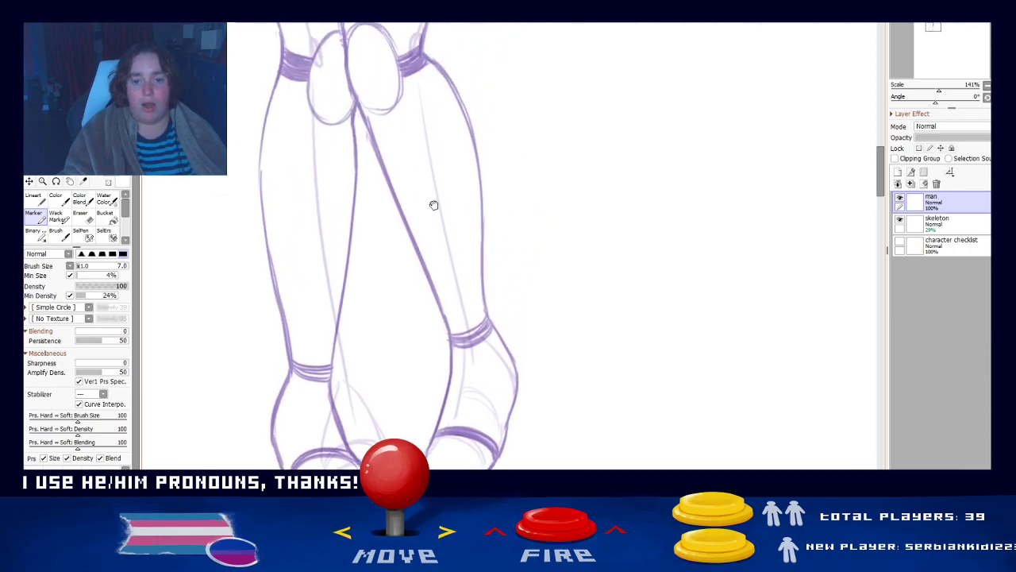
pyautogui.moveTo(385, 249); pyautogui.dragTo(407, 202)
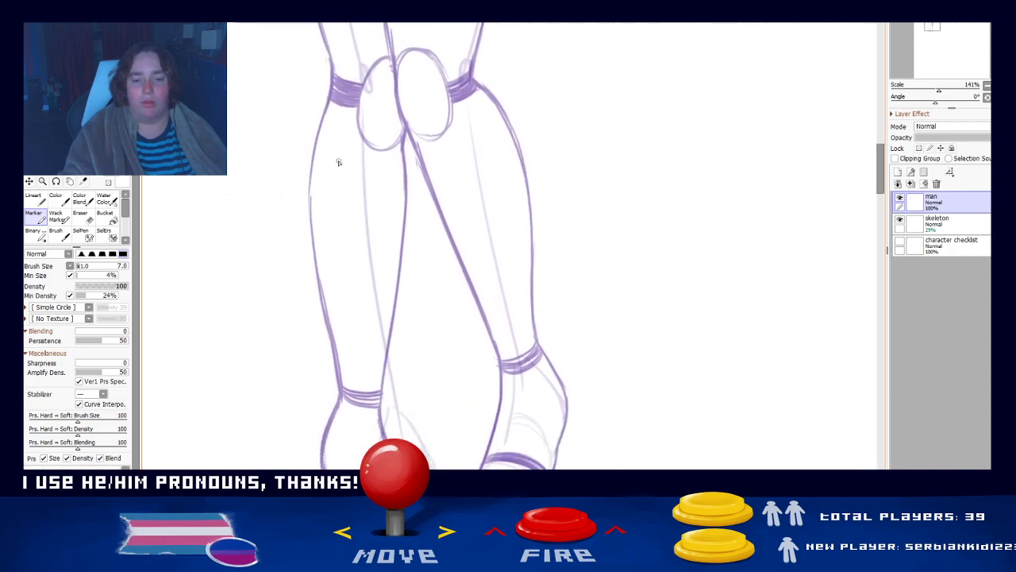
pyautogui.moveTo(330, 102); pyautogui.dragTo(311, 196)
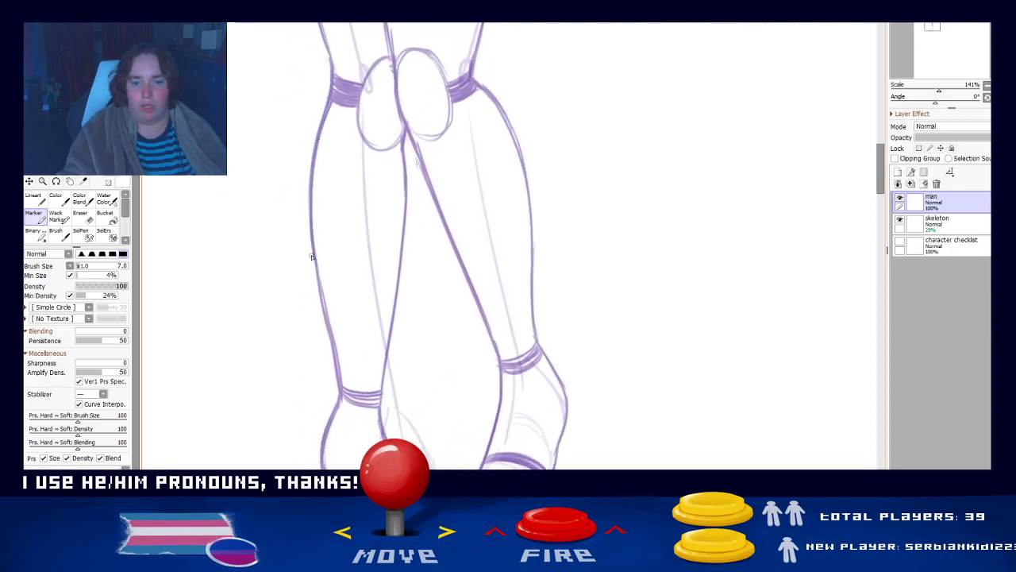
# - Draw a shallow curved line across the base of the neck with the Marker
pyautogui.scroll(4, 489, 262)
pyautogui.scroll(8, 490, 288)
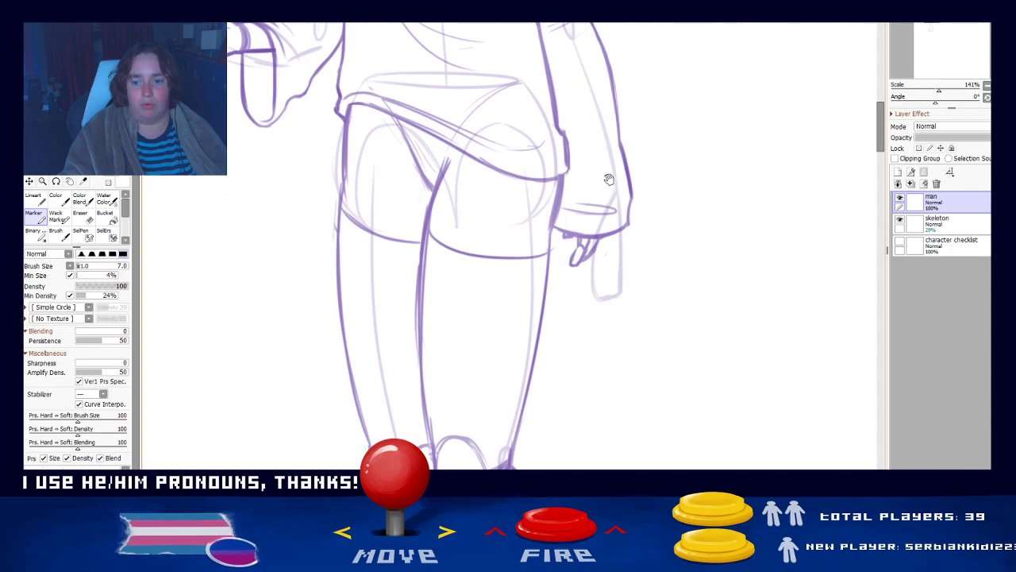
pyautogui.moveTo(536, 309); pyautogui.dragTo(542, 323)
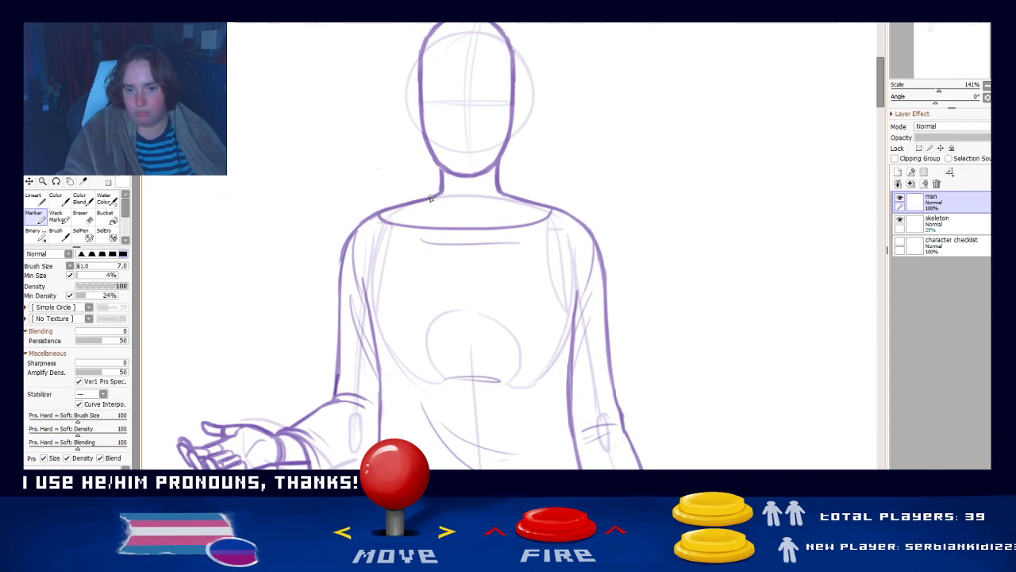
pyautogui.moveTo(443, 194); pyautogui.dragTo(499, 193)
pyautogui.hotkey('ctrl', 'z')
pyautogui.hotkey('ctrl', 'z')
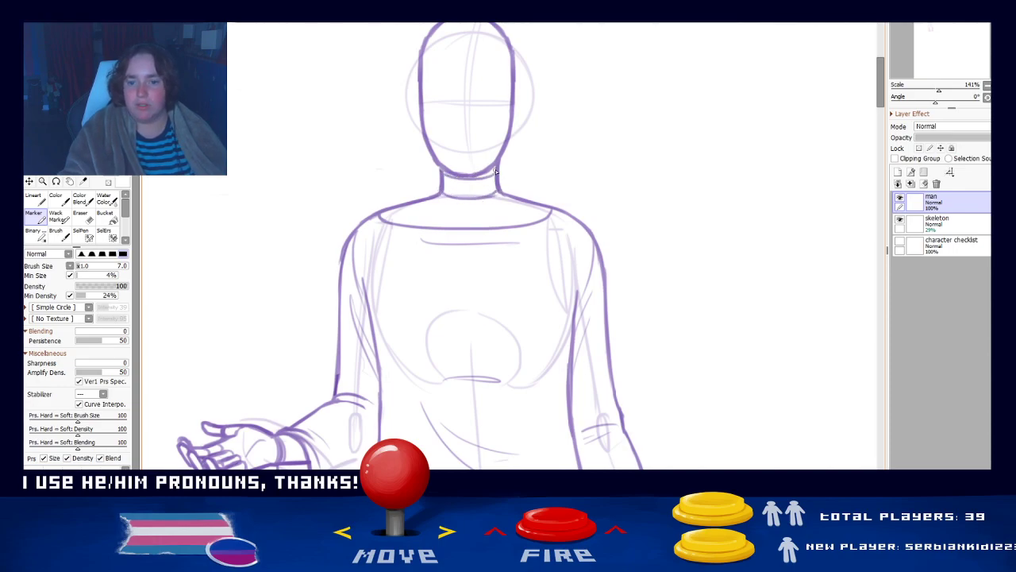
# - Trim the outer edge of the neck line on the straight-arm side with the Eraser and return to the Marker
pyautogui.press('e')
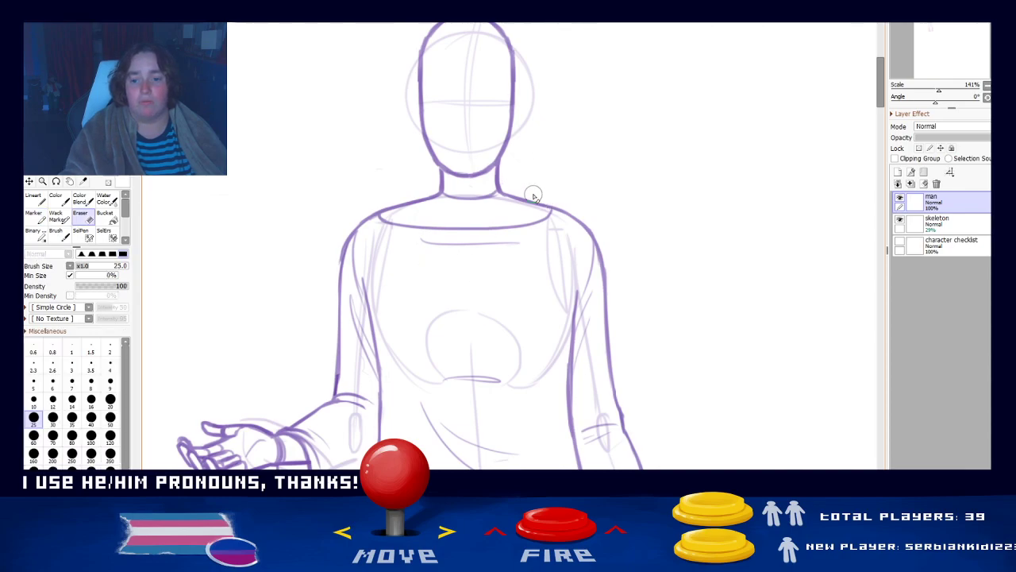
pyautogui.moveTo(507, 171); pyautogui.dragTo(504, 187)
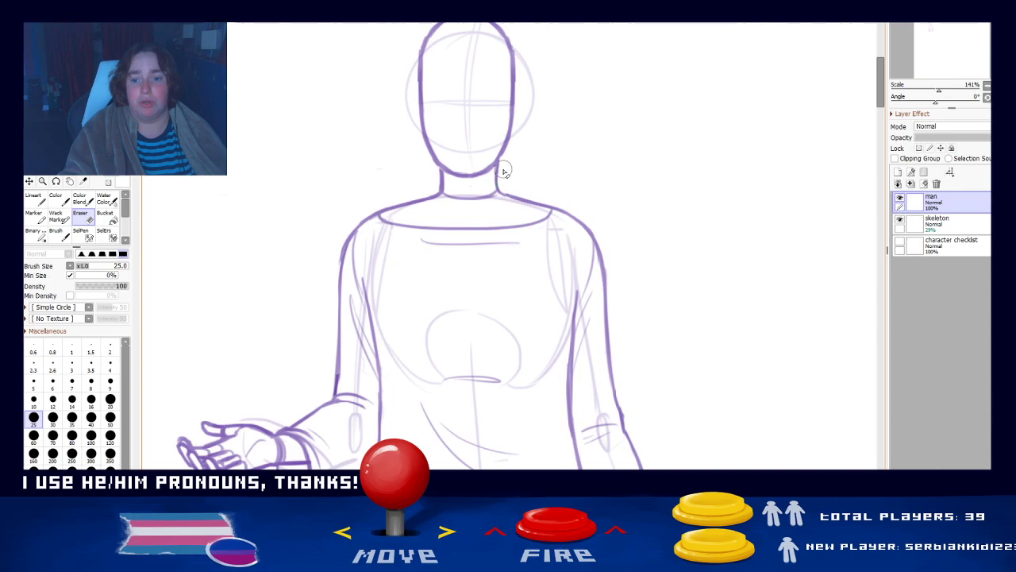
pyautogui.press('e')
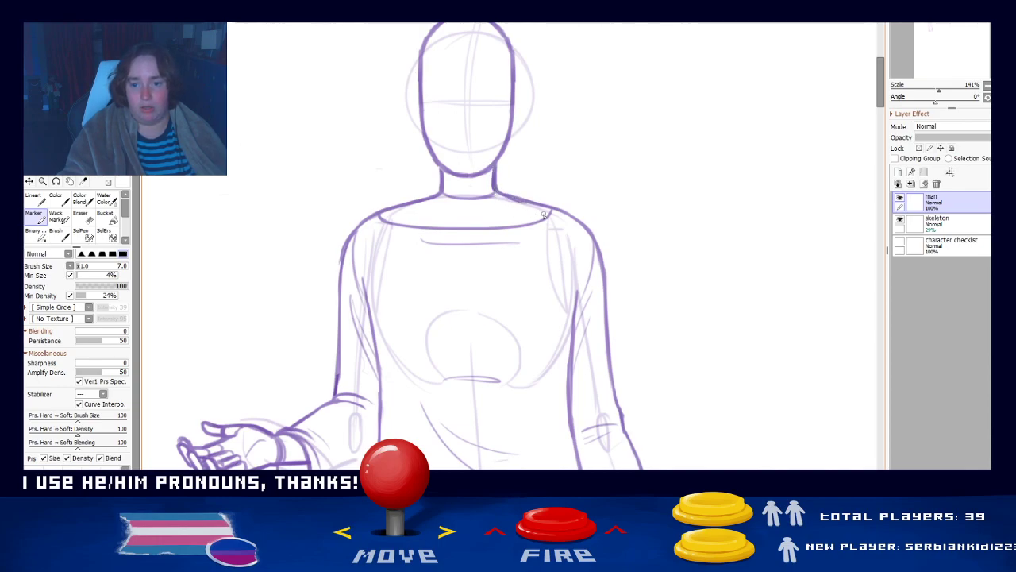
# - Fill the neck with curved horizontal hatching strokes between the chin and the base line
pyautogui.moveTo(443, 174)
pyautogui.mouseDown()
pyautogui.moveTo(493, 176)
pyautogui.moveTo(482, 185)
pyautogui.moveTo(467, 178)
pyautogui.moveTo(492, 177)
pyautogui.mouseUp()
pyautogui.hotkey('ctrl', 'z')
pyautogui.hotkey('ctrl', 'z')
pyautogui.hotkey('ctrl', 'z')
pyautogui.hotkey('ctrl', 'z')
pyautogui.hotkey('ctrl', 'z')
pyautogui.hotkey('ctrl', 'z')
pyautogui.hotkey('ctrl', 'z')
pyautogui.hotkey('ctrl', 'z')
pyautogui.hotkey('ctrl', 'z')
pyautogui.moveTo(442, 181); pyautogui.dragTo(481, 186)
pyautogui.moveTo(444, 189)
pyautogui.mouseDown()
pyautogui.moveTo(504, 188)
pyautogui.moveTo(469, 198)
pyautogui.moveTo(462, 194)
pyautogui.moveTo(492, 187)
pyautogui.mouseUp()
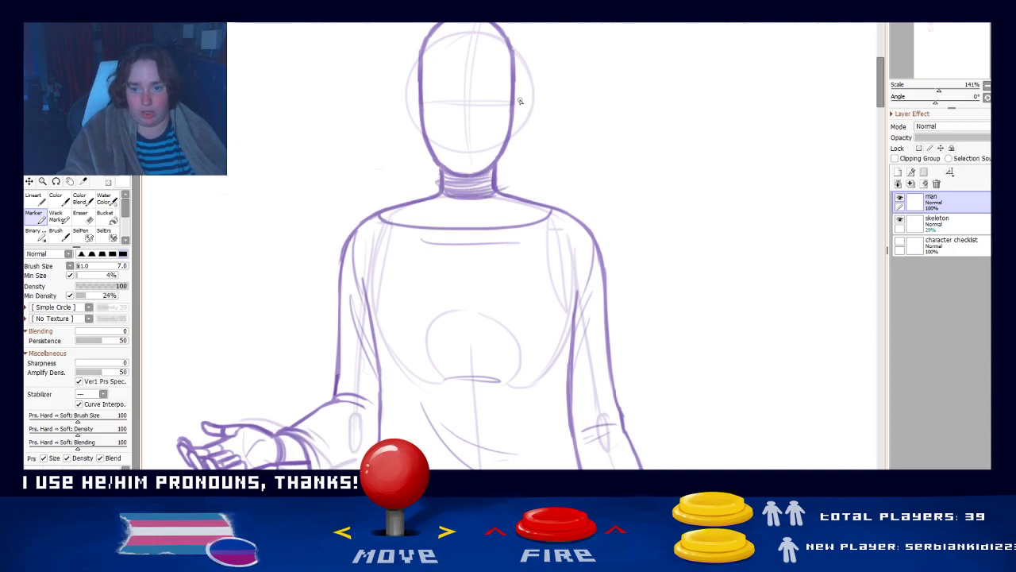
# - Erase the hatching that overshoots the neck and tidy the neck and shoulder outlines
pyautogui.press('e')
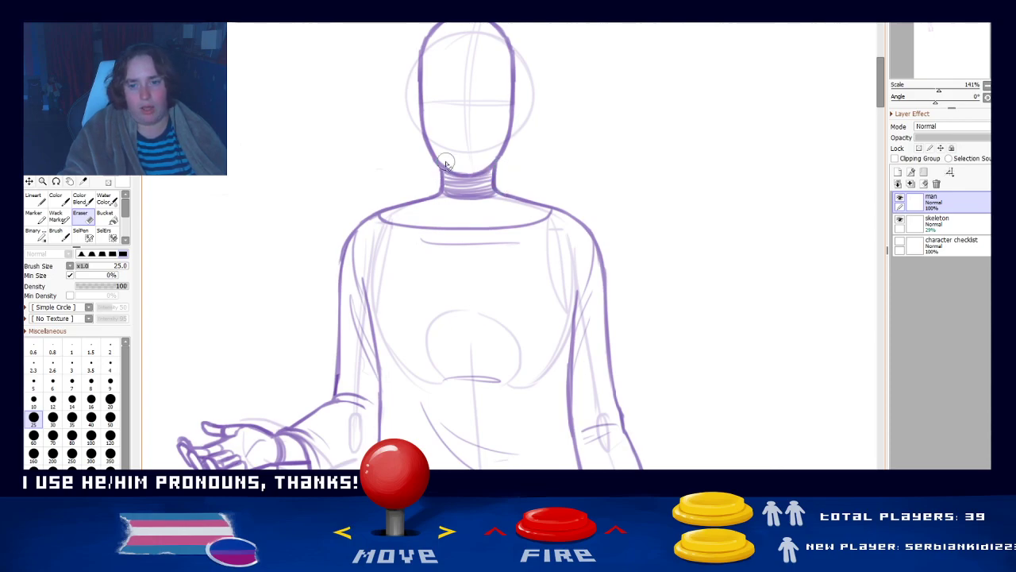
pyautogui.press('b')
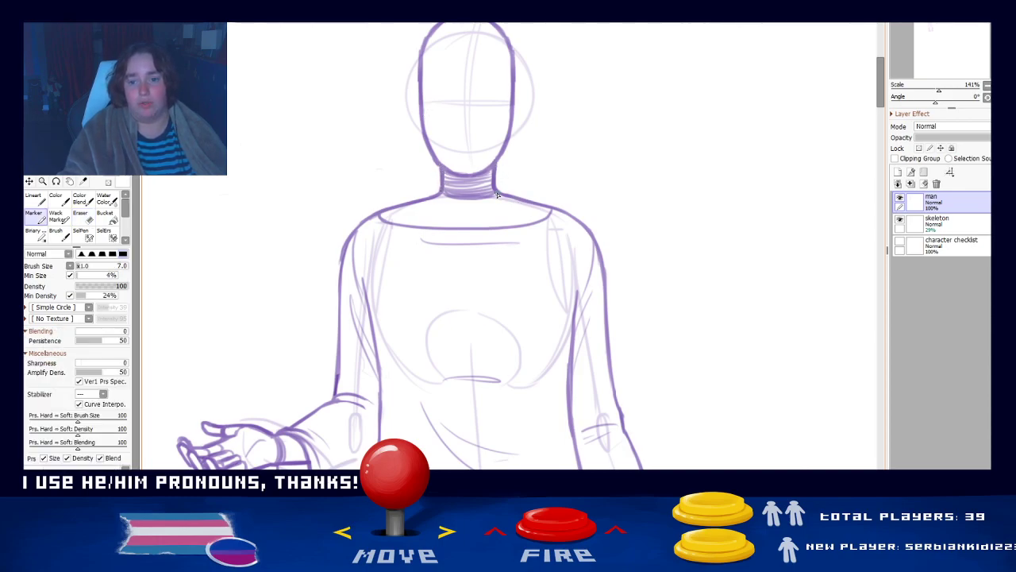
pyautogui.press('e')
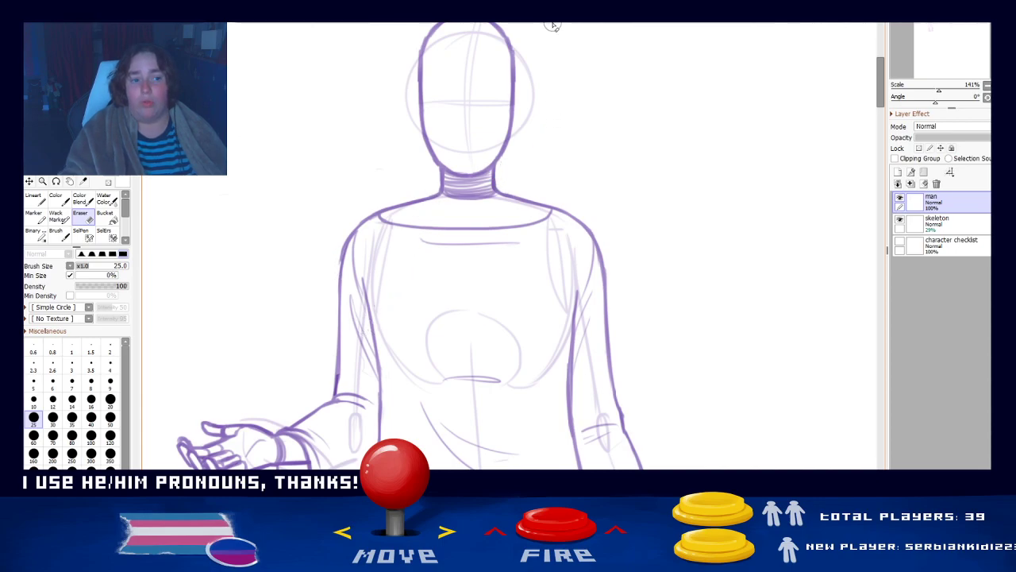
pyautogui.press('b')
# - Thin the head outline on the bent-arm side and redraw it smoothly from the temple down to the cheek
pyautogui.scroll(3, 476, 175)
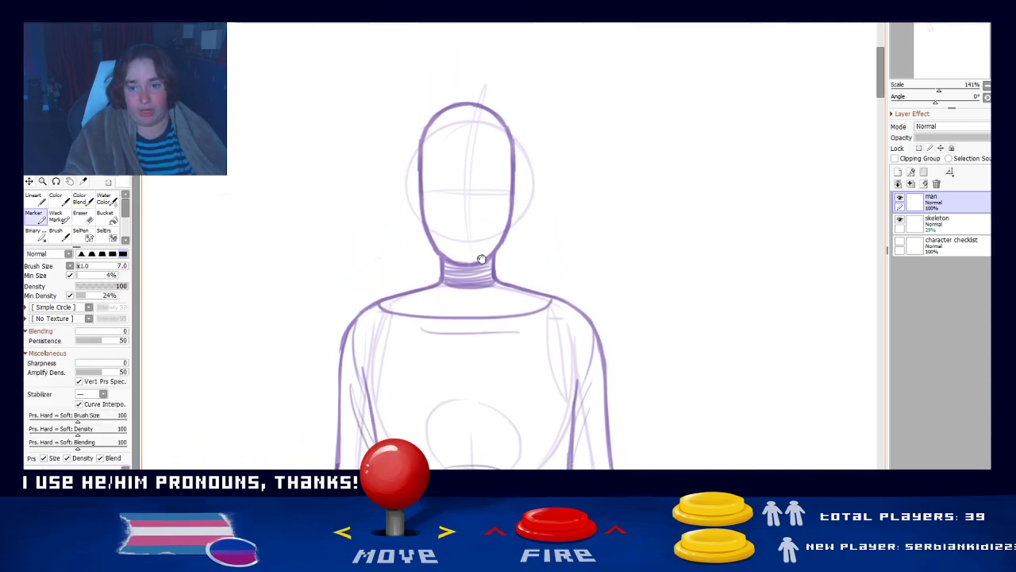
pyautogui.press('e')
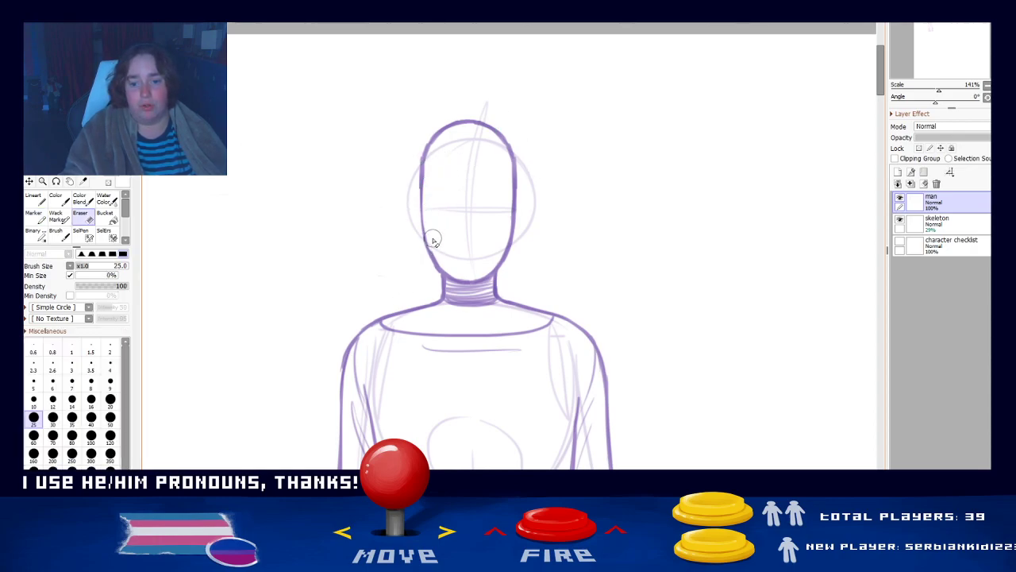
pyautogui.press('b')
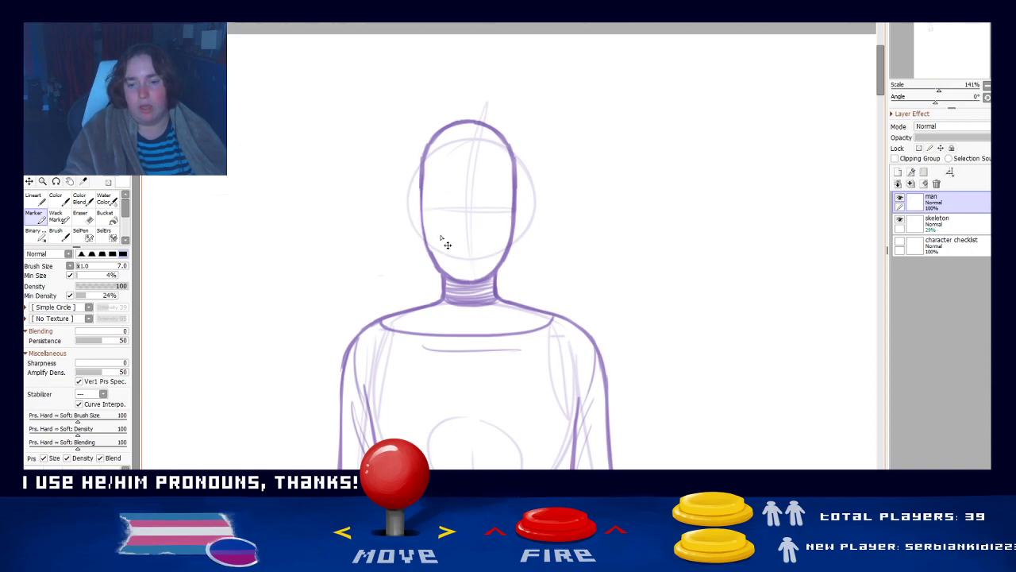
pyautogui.moveTo(421, 174)
pyautogui.mouseDown()
pyautogui.moveTo(419, 235)
pyautogui.moveTo(420, 176)
pyautogui.moveTo(429, 257)
pyautogui.mouseUp()
pyautogui.hotkey('ctrl', 'z')
pyautogui.hotkey('ctrl', 'z')
pyautogui.hotkey('ctrl', 'z')
pyautogui.moveTo(423, 184); pyautogui.dragTo(427, 252)
pyautogui.hotkey('ctrl', 'z')
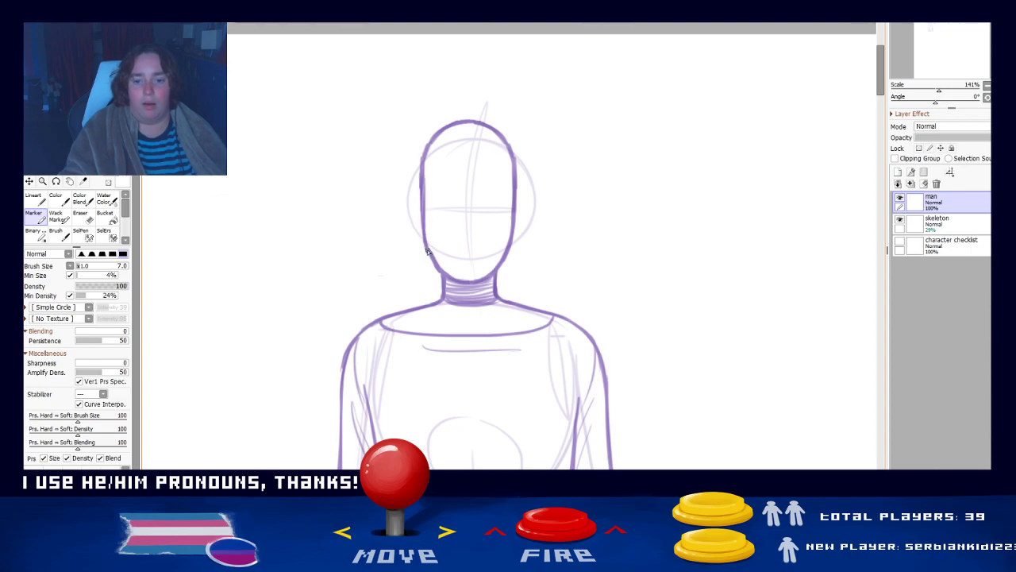
pyautogui.hotkey('ctrl', 'z')
pyautogui.moveTo(421, 195); pyautogui.dragTo(423, 220)
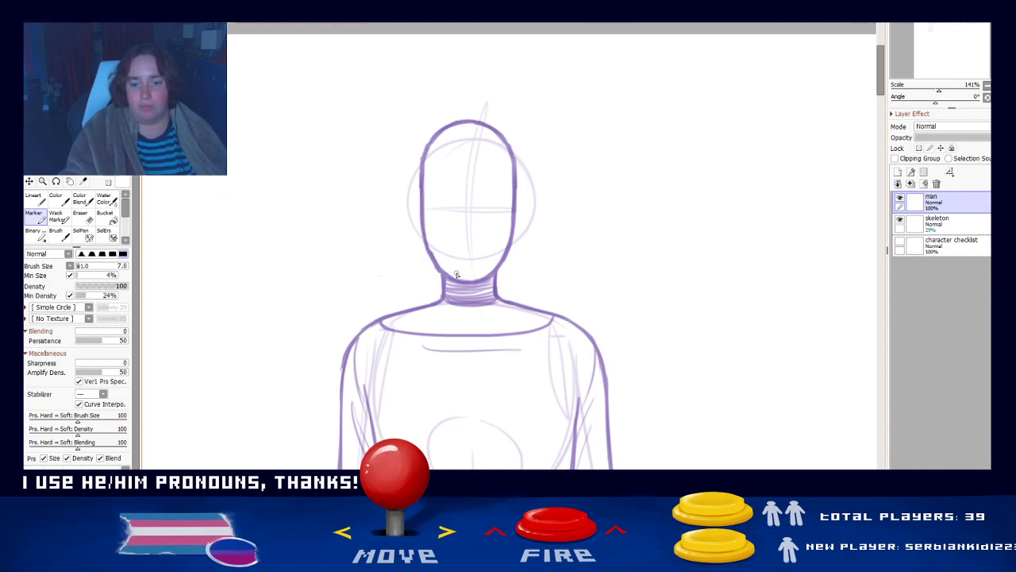
# - Thin the jaw line on the bent-arm side with the Eraser and redraw it from the cheek to the chin
pyautogui.press('e')
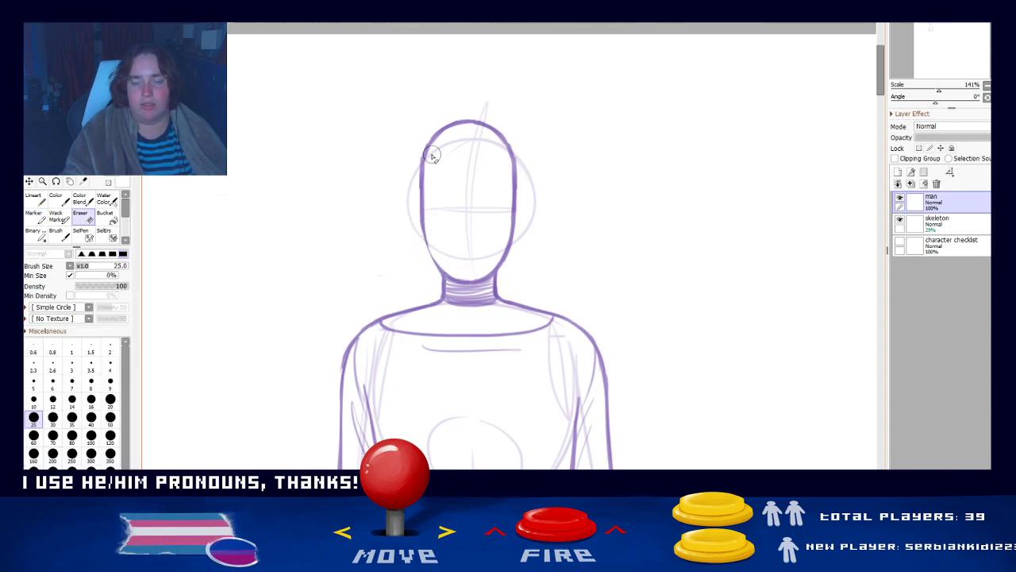
pyautogui.press('e')
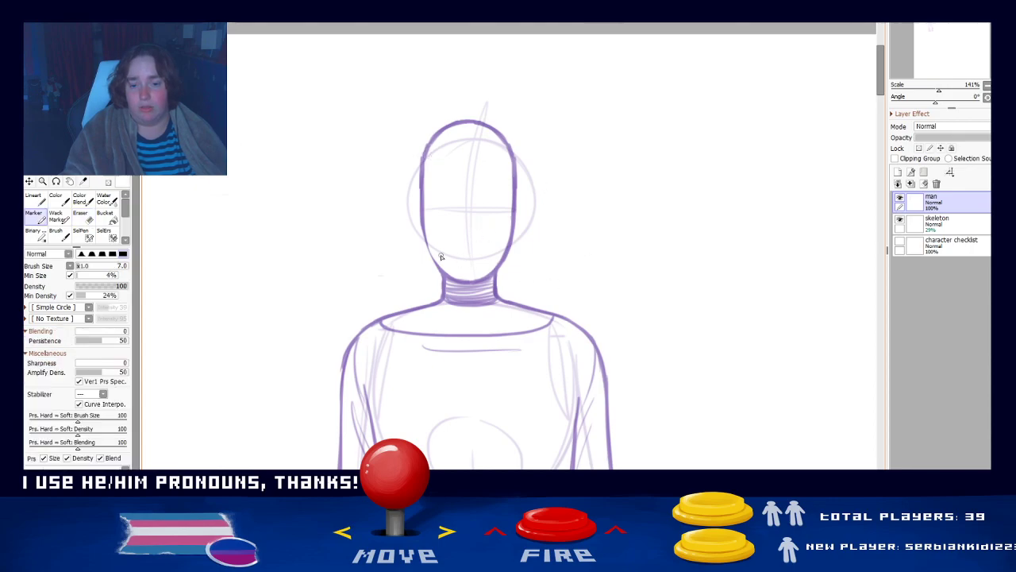
pyautogui.moveTo(426, 219)
pyautogui.mouseDown()
pyautogui.moveTo(435, 263)
pyautogui.moveTo(451, 273)
pyautogui.mouseUp()
pyautogui.hotkey('ctrl', 'z')
pyautogui.hotkey('ctrl', 'z')
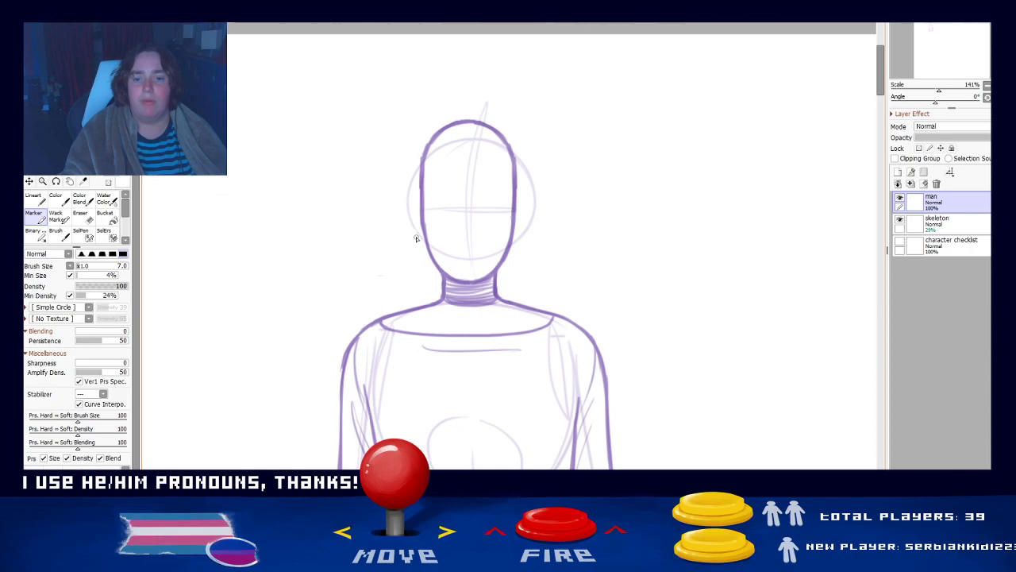
pyautogui.moveTo(423, 230); pyautogui.dragTo(447, 270)
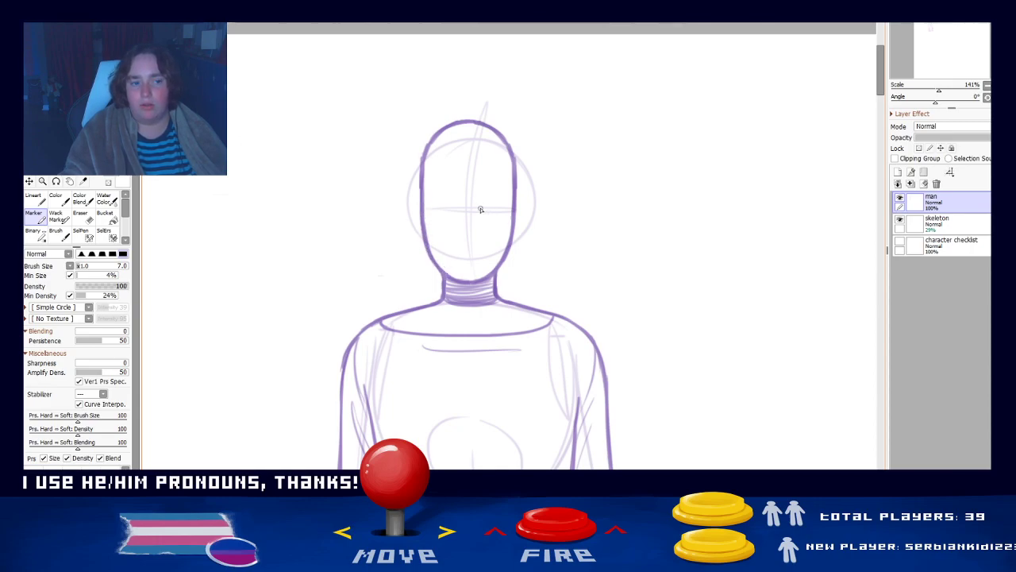
# - Redraw the head outline on the straight-arm side from the temple down to the jaw with the Marker
pyautogui.moveTo(516, 162); pyautogui.dragTo(496, 255)
pyautogui.hotkey('ctrl', 'z')
pyautogui.hotkey('ctrl', 'z')
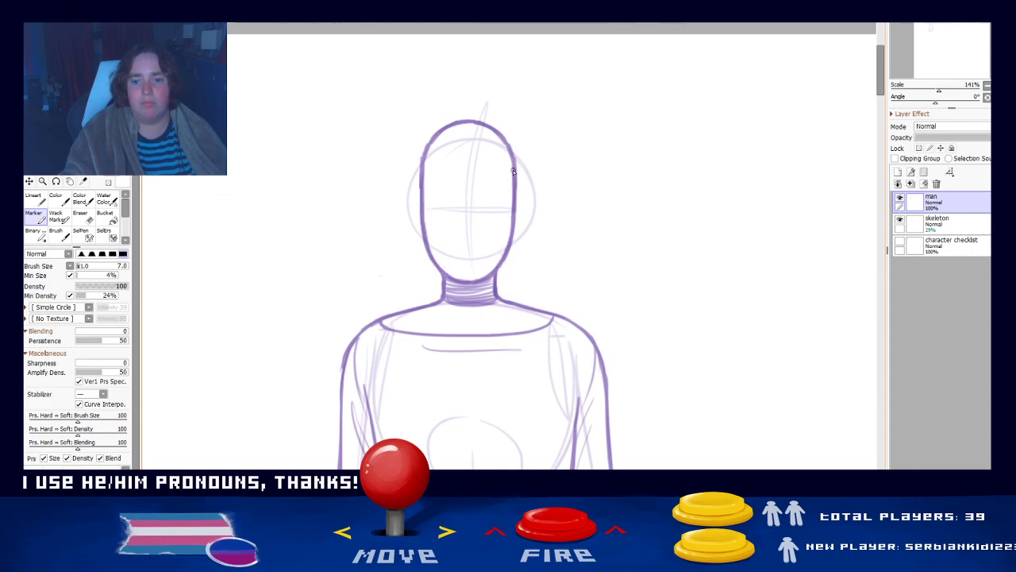
pyautogui.moveTo(515, 168); pyautogui.dragTo(503, 244)
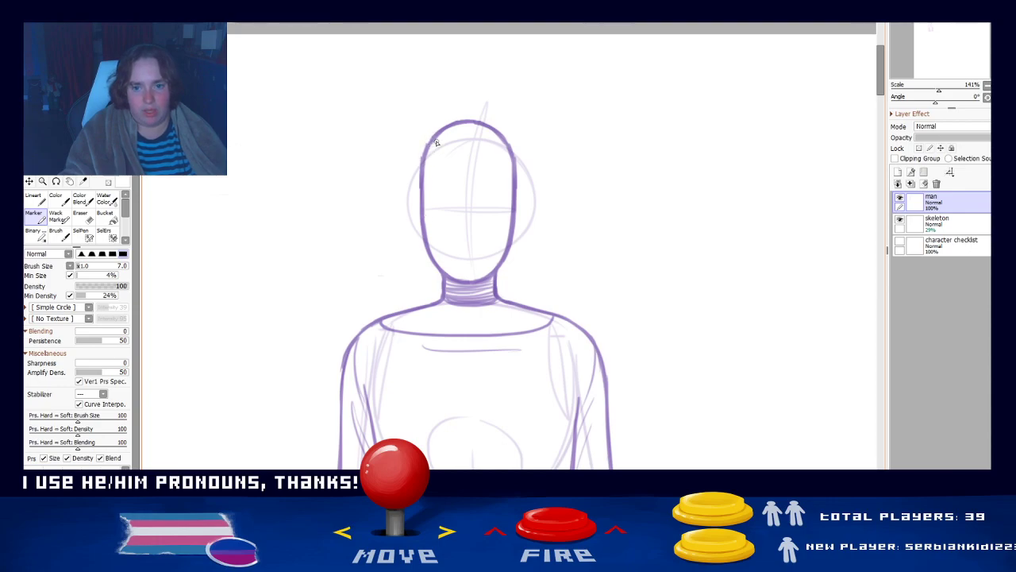
# - Refine the head outline at both temples with the Marker and Eraser, undoing the strokes that miss
pyautogui.hotkey('ctrl', 'z')
pyautogui.moveTo(431, 144); pyautogui.dragTo(423, 182)
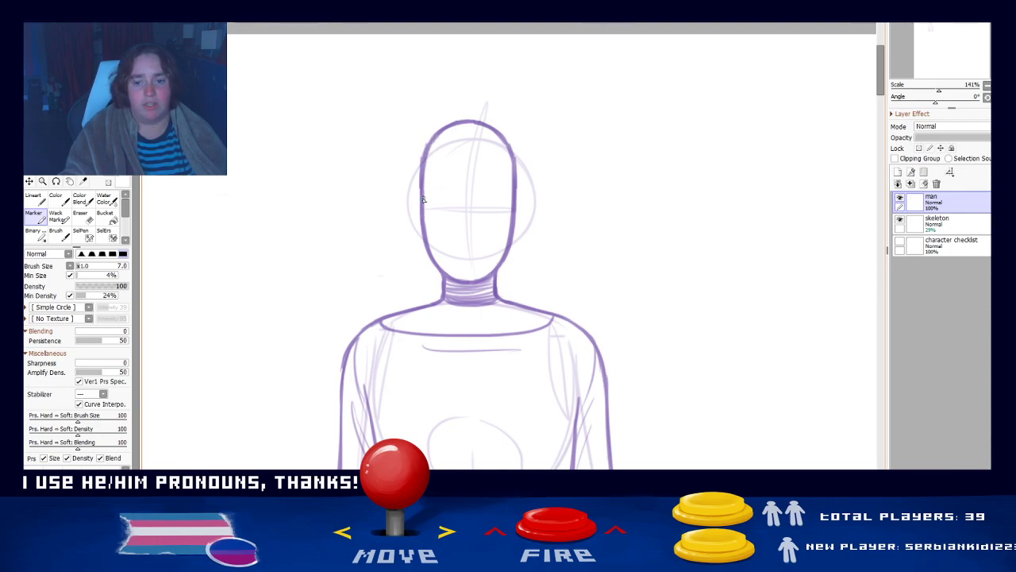
pyautogui.moveTo(507, 146); pyautogui.dragTo(517, 186)
pyautogui.hotkey('ctrl', 'z')
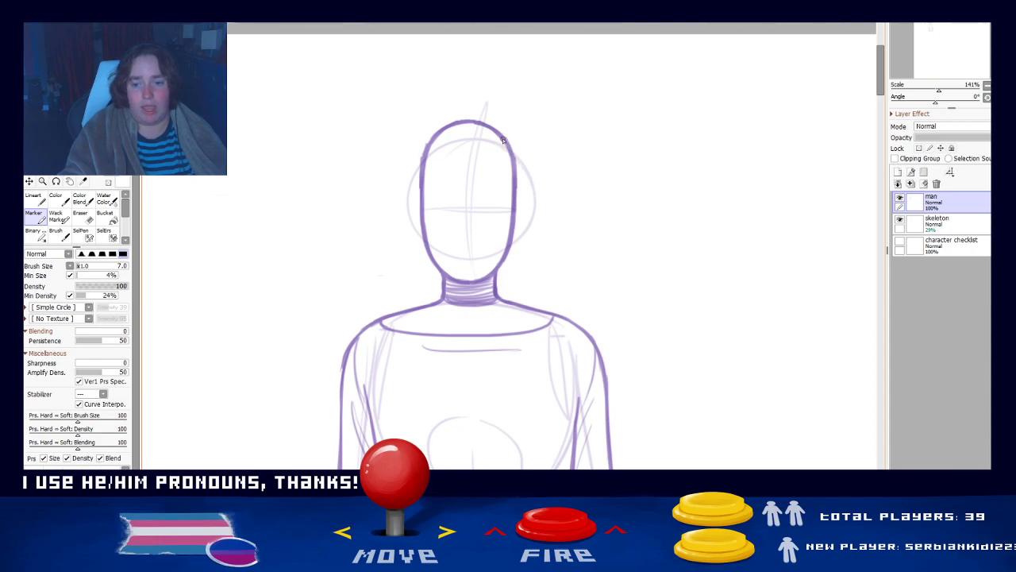
pyautogui.press('e')
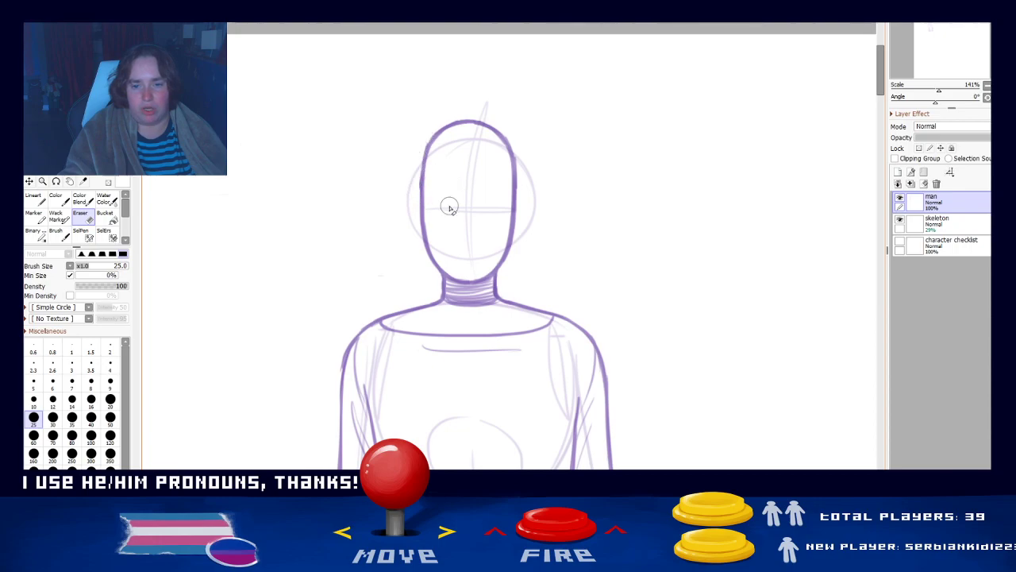
pyautogui.moveTo(427, 180); pyautogui.dragTo(429, 143)
pyautogui.moveTo(509, 135); pyautogui.dragTo(518, 166)
pyautogui.hotkey('ctrl', 'z')
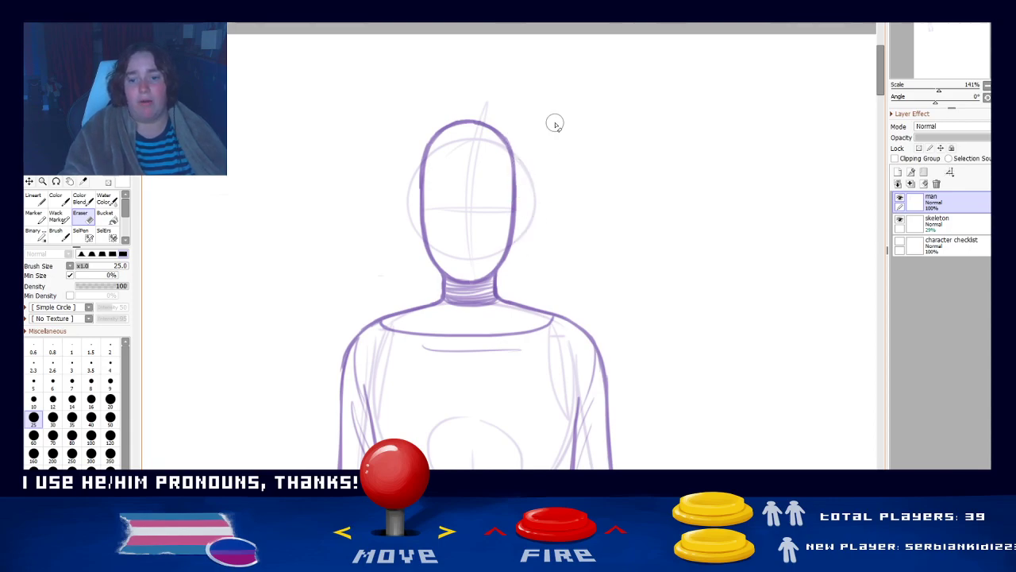
# - Draw the ear on the viewer's left side of the head with the Marker, retrying until the curve fits
pyautogui.click(35, 216)
pyautogui.hotkey('ctrl', 'z')
pyautogui.moveTo(415, 201); pyautogui.dragTo(431, 229)
pyautogui.hotkey('ctrl', 'z')
pyautogui.hotkey('ctrl', 'z')
pyautogui.hotkey('ctrl', 'z')
pyautogui.hotkey('ctrl', 'z')
pyautogui.moveTo(414, 194); pyautogui.dragTo(426, 231)
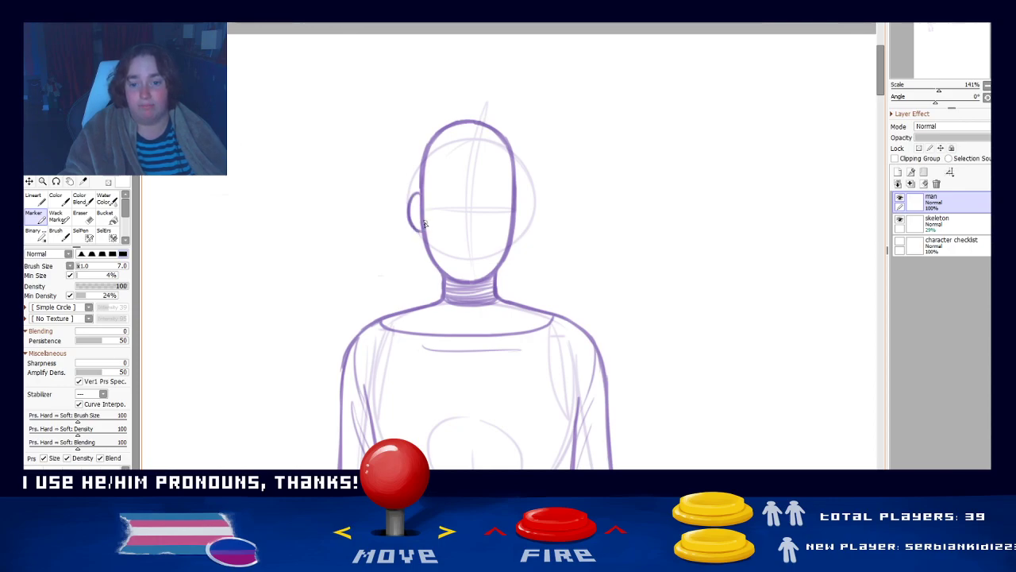
# - Draw the matching ear on the viewer's right side of the head, redoing the curve until both ears align
pyautogui.moveTo(516, 194)
pyautogui.mouseDown()
pyautogui.moveTo(515, 231)
pyautogui.moveTo(529, 206)
pyautogui.moveTo(515, 232)
pyautogui.mouseUp()
pyautogui.hotkey('ctrl', 'z')
pyautogui.hotkey('ctrl', 'z')
pyautogui.hotkey('ctrl', 'z')
pyautogui.hotkey('ctrl', 'z')
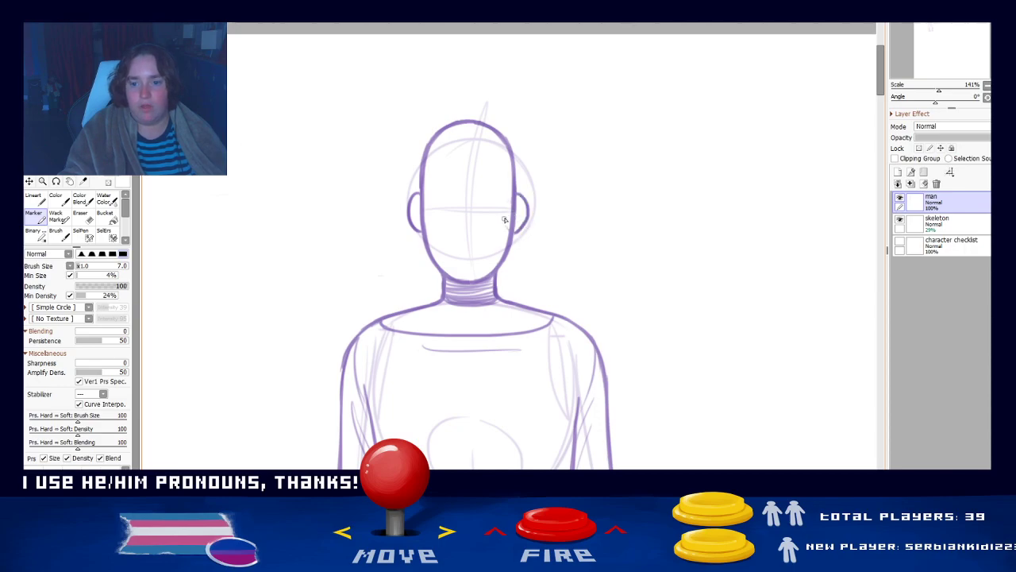
pyautogui.hotkey('ctrl', 'z')
pyautogui.moveTo(516, 195)
pyautogui.mouseDown()
pyautogui.moveTo(507, 230)
pyautogui.moveTo(530, 213)
pyautogui.moveTo(515, 231)
pyautogui.mouseUp()
pyautogui.hotkey('ctrl', 'z')
pyautogui.hotkey('ctrl', 'z')
pyautogui.hotkey('ctrl', 'z')
pyautogui.moveTo(516, 193); pyautogui.dragTo(514, 231)
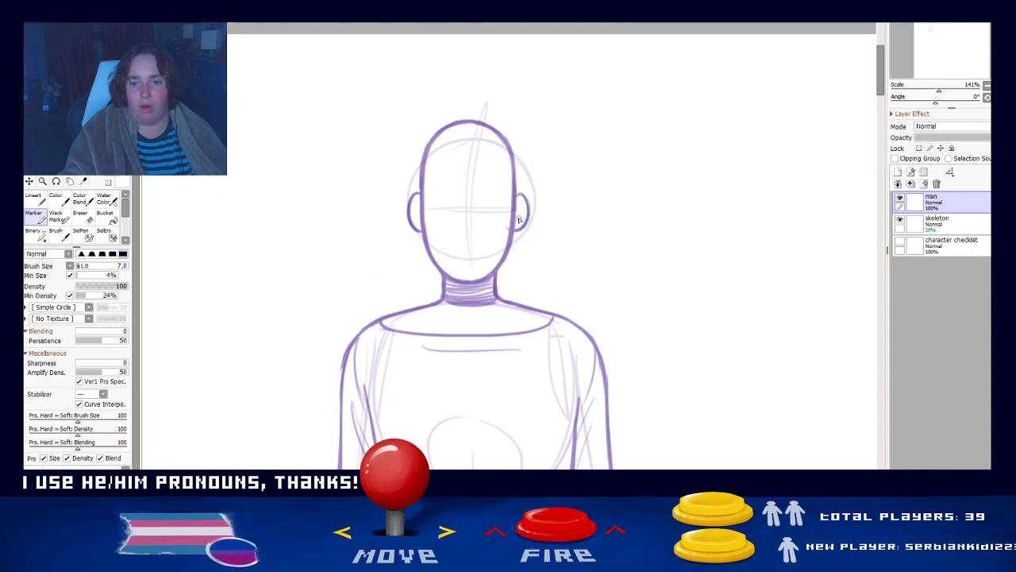
# - Erase the ear stroke overshooting into the face and sketch the inner ear lines in both ears
pyautogui.press('e')
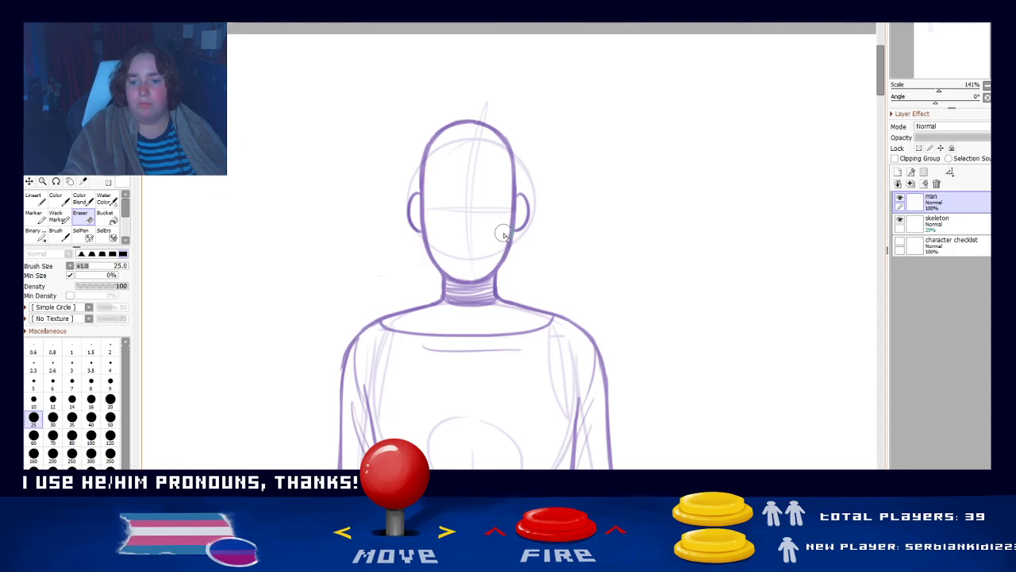
pyautogui.press('n')
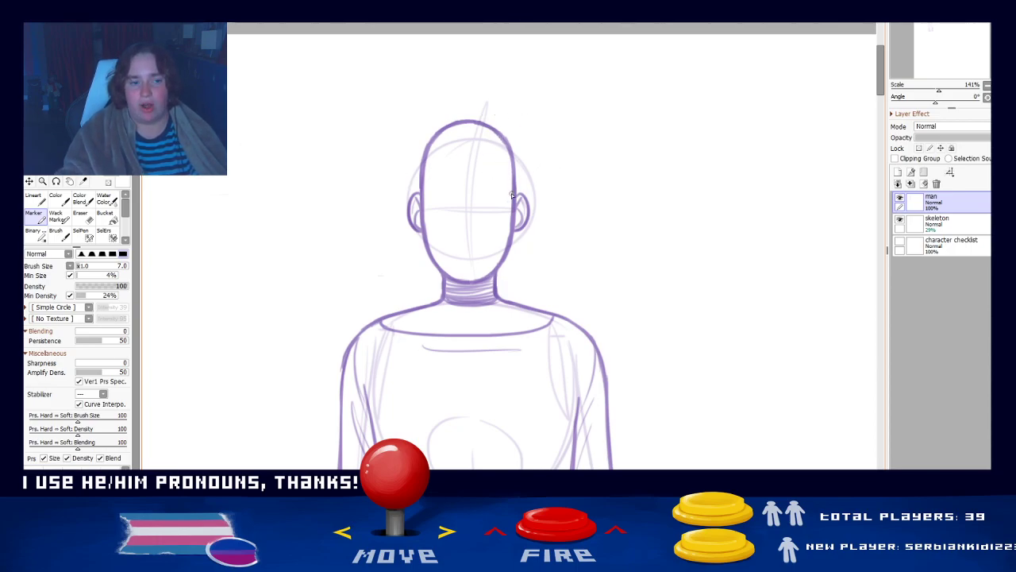
pyautogui.hotkey('ctrl', 'z')
# - Draw a long curved lock of hair falling from the middle of the forehead across the face to the cheek
pyautogui.moveTo(465, 146)
pyautogui.mouseDown()
pyautogui.moveTo(513, 237)
pyautogui.moveTo(491, 219)
pyautogui.mouseUp()
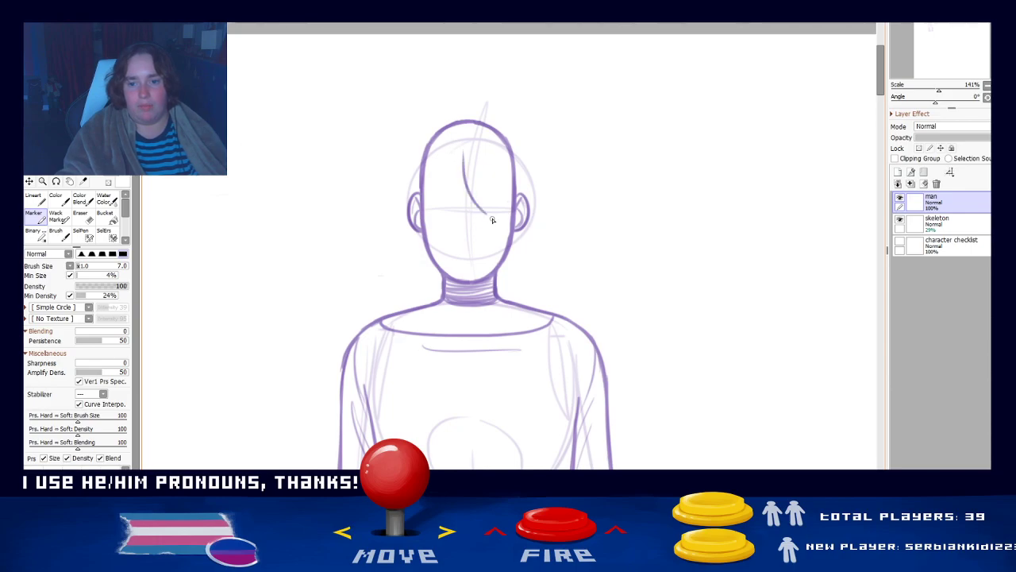
pyautogui.moveTo(453, 157)
pyautogui.mouseDown()
pyautogui.moveTo(467, 220)
pyautogui.moveTo(508, 217)
pyautogui.moveTo(482, 239)
pyautogui.moveTo(494, 250)
pyautogui.moveTo(474, 227)
pyautogui.moveTo(486, 245)
pyautogui.moveTo(483, 235)
pyautogui.moveTo(506, 241)
pyautogui.mouseUp()
pyautogui.hotkey('ctrl', 'z')
pyautogui.hotkey('ctrl', 'z')
pyautogui.hotkey('ctrl', 'z')
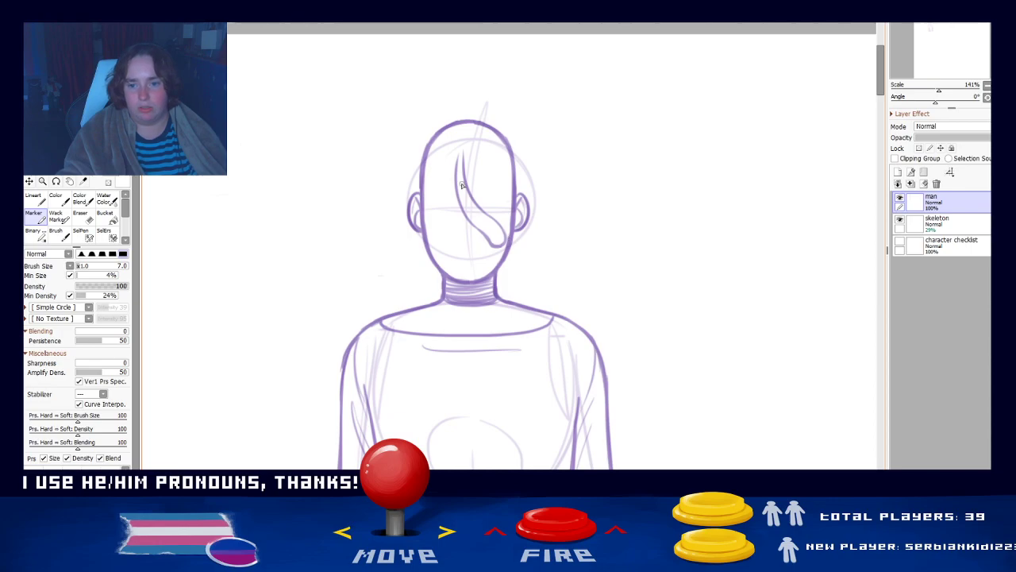
# - Draw two overlapping curls on top of the head, rising from the root of the long lock
pyautogui.moveTo(463, 153)
pyautogui.mouseDown()
pyautogui.moveTo(451, 116)
pyautogui.moveTo(482, 117)
pyautogui.mouseUp()
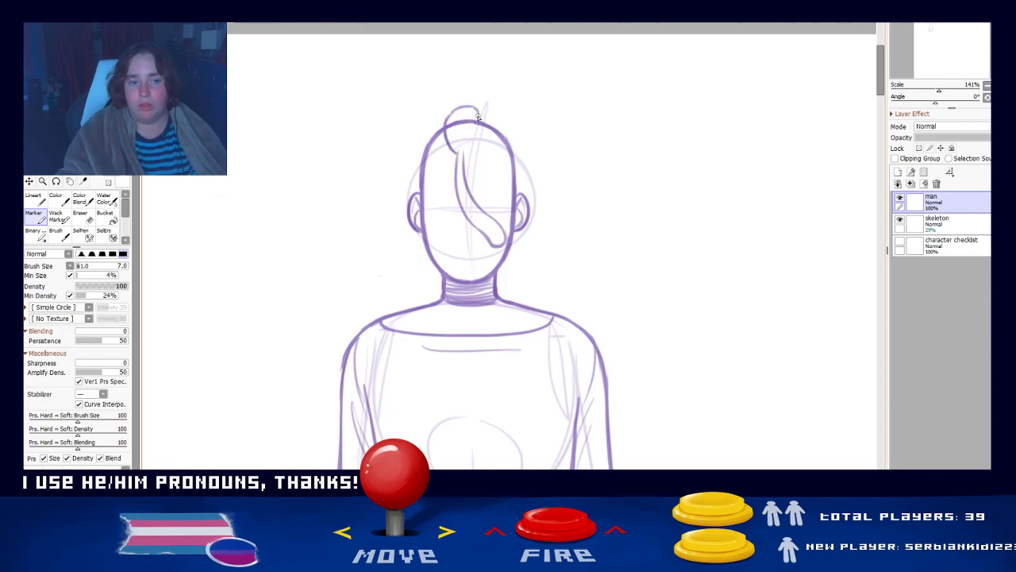
pyautogui.moveTo(456, 125)
pyautogui.mouseDown()
pyautogui.moveTo(459, 151)
pyautogui.moveTo(458, 126)
pyautogui.moveTo(475, 125)
pyautogui.mouseUp()
pyautogui.hotkey('ctrl', 'z')
pyautogui.hotkey('ctrl', 'z')
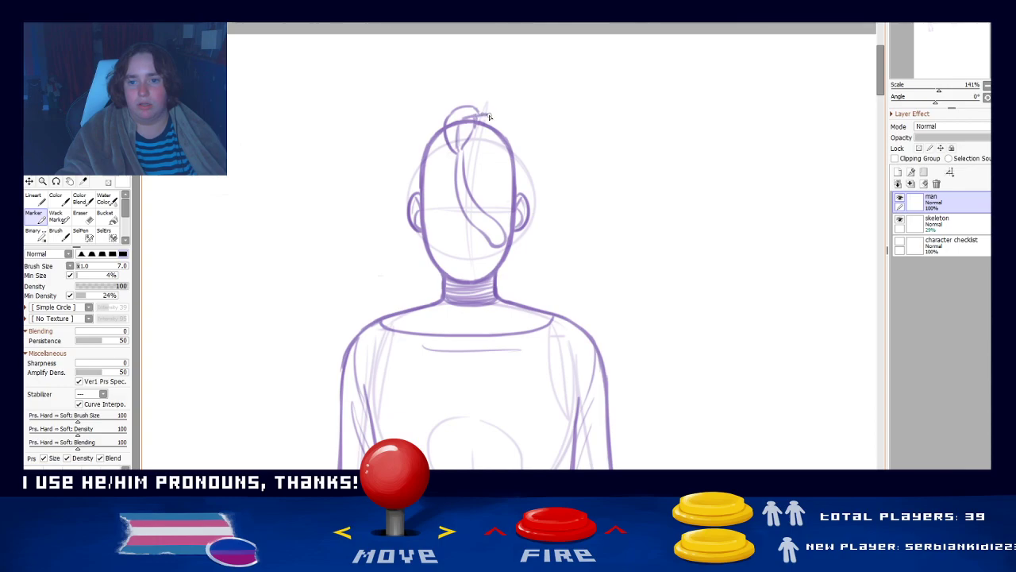
pyautogui.moveTo(487, 116)
pyautogui.mouseDown()
pyautogui.moveTo(482, 141)
pyautogui.moveTo(466, 151)
pyautogui.mouseUp()
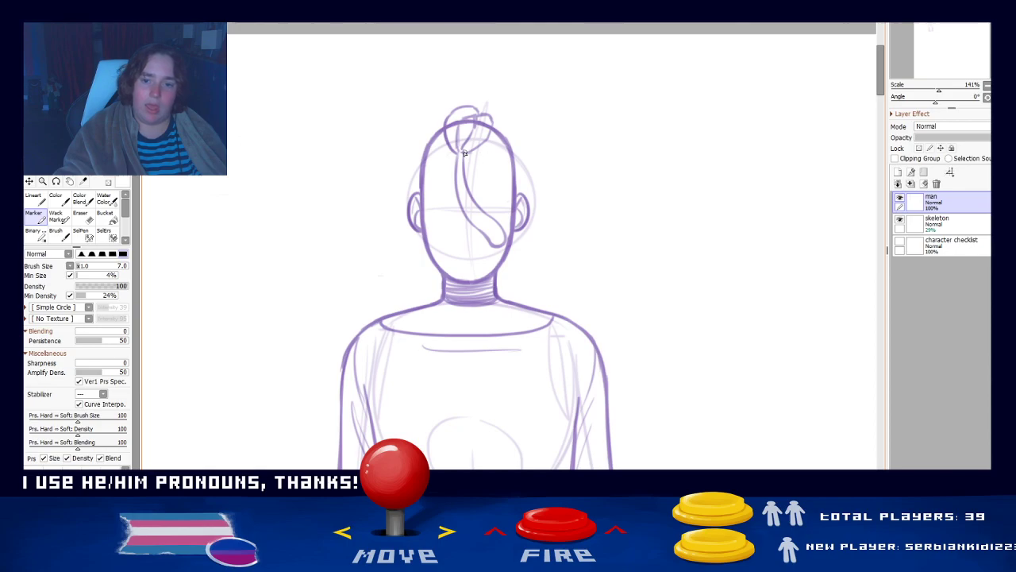
# - Erase the head outline running through the two curls and beside them, and restore the damaged curl lines
pyautogui.press('e')
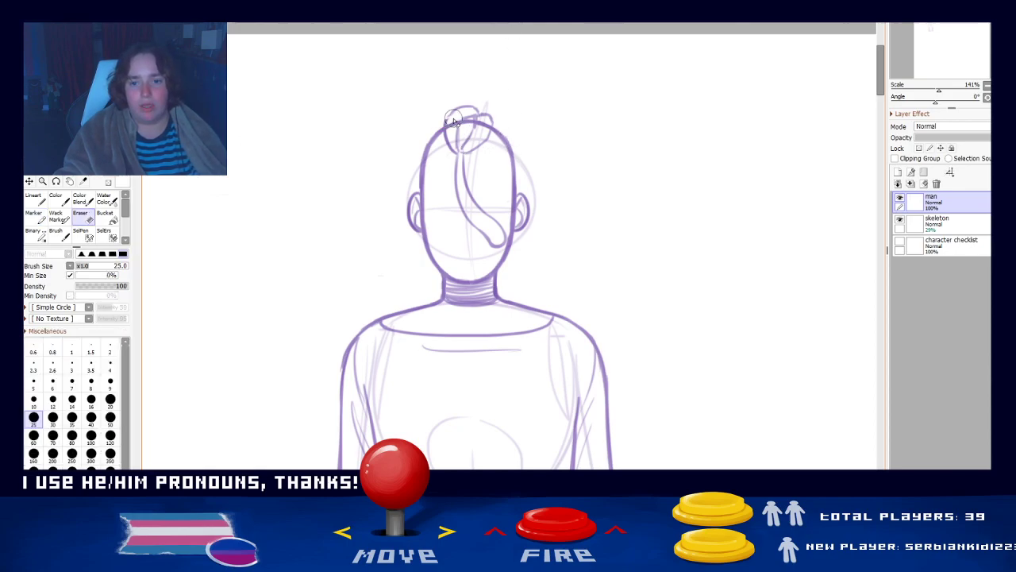
pyautogui.moveTo(461, 121)
pyautogui.mouseDown()
pyautogui.moveTo(450, 124)
pyautogui.moveTo(473, 119)
pyautogui.moveTo(478, 130)
pyautogui.mouseUp()
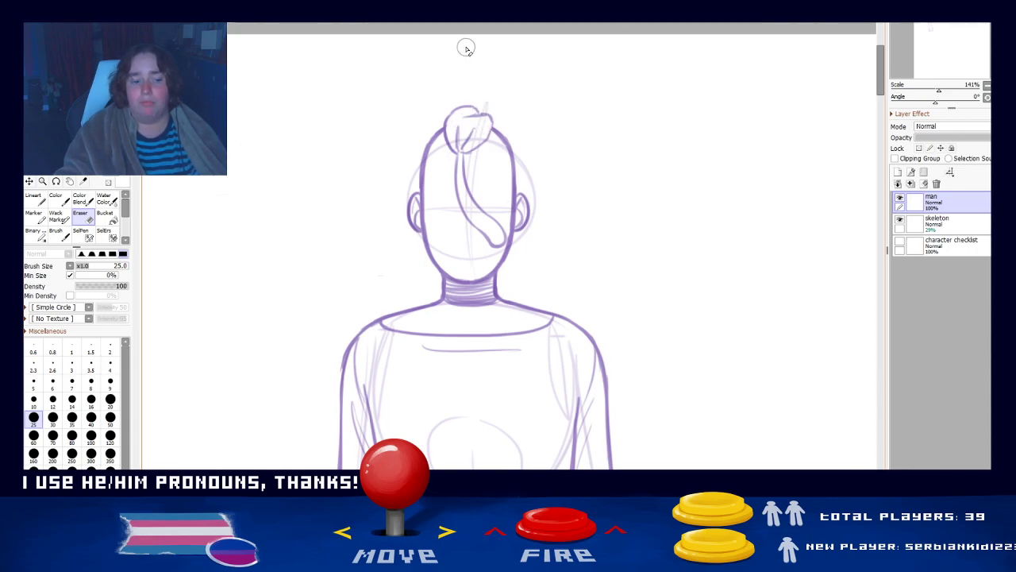
pyautogui.press('n')
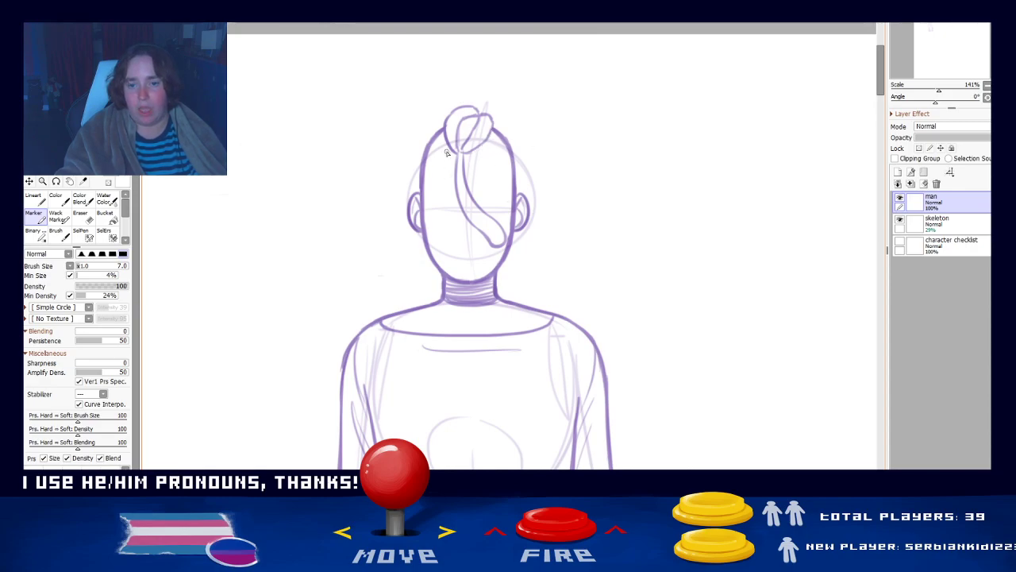
pyautogui.press('e')
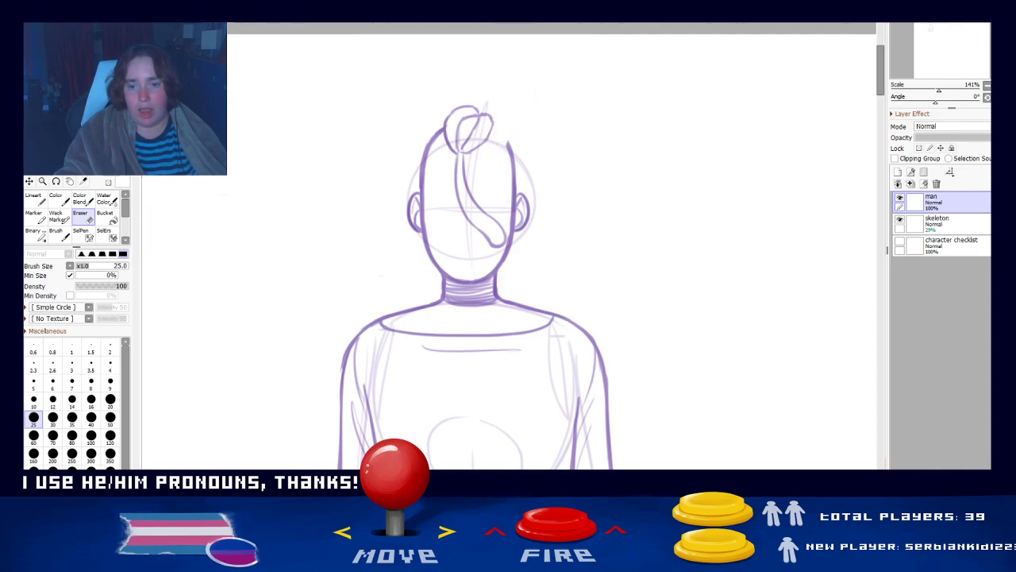
pyautogui.press('e')
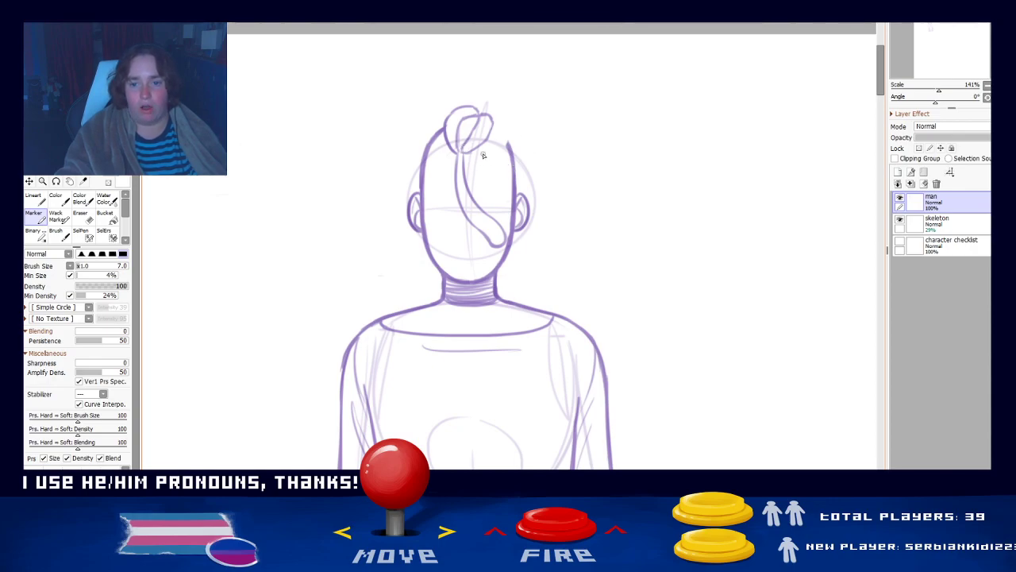
# - Add a third curl beside the first two toward the viewer's right and clean up its overlapping lines
pyautogui.moveTo(474, 151); pyautogui.dragTo(494, 149)
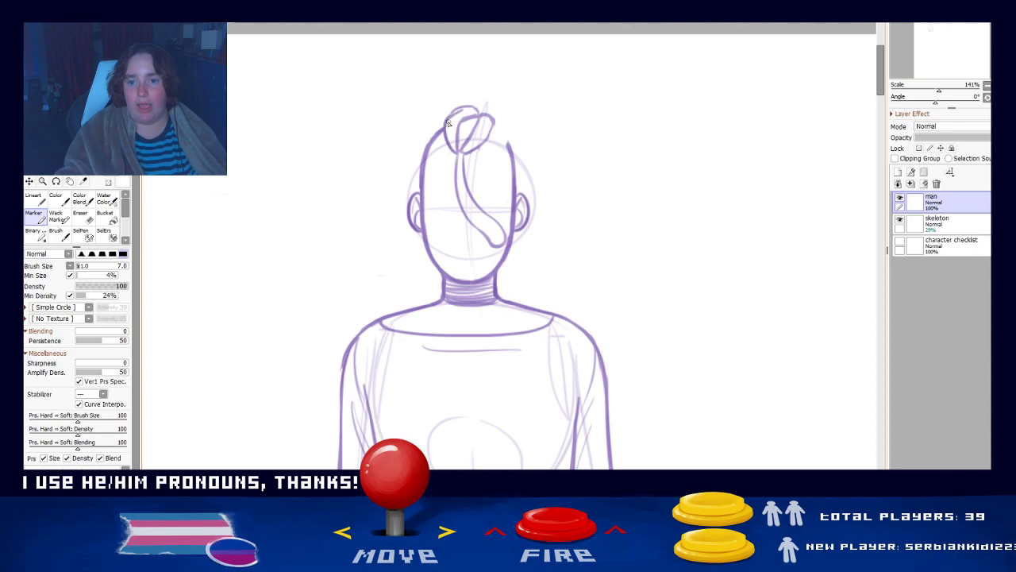
pyautogui.moveTo(446, 122); pyautogui.dragTo(478, 108)
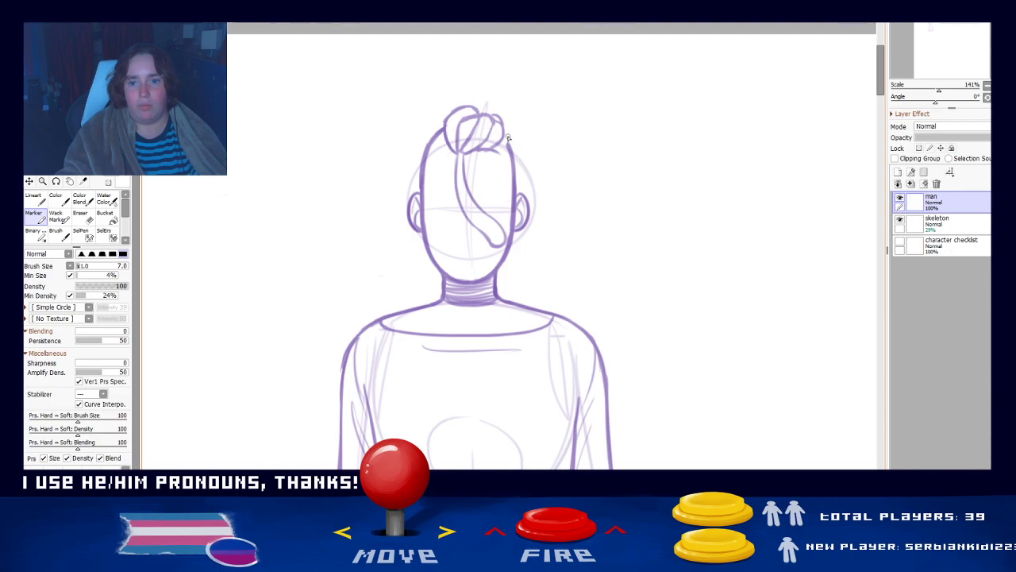
pyautogui.press('e')
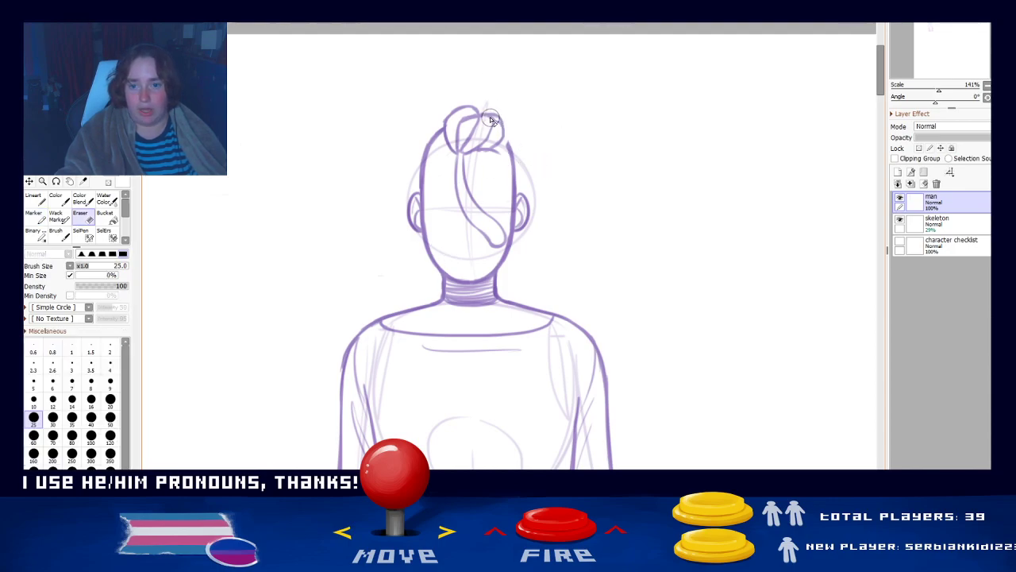
pyautogui.press('n')
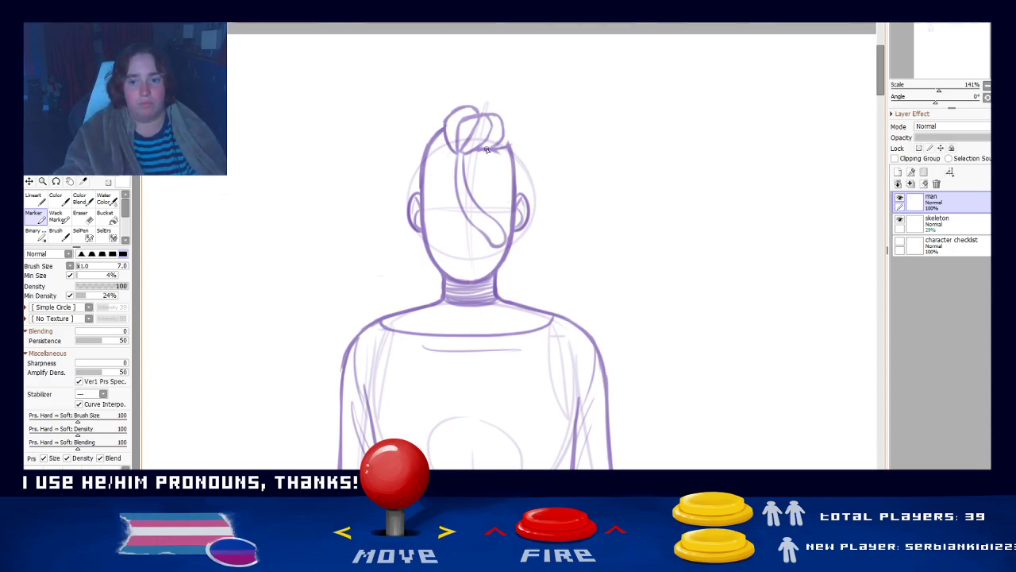
pyautogui.press('e')
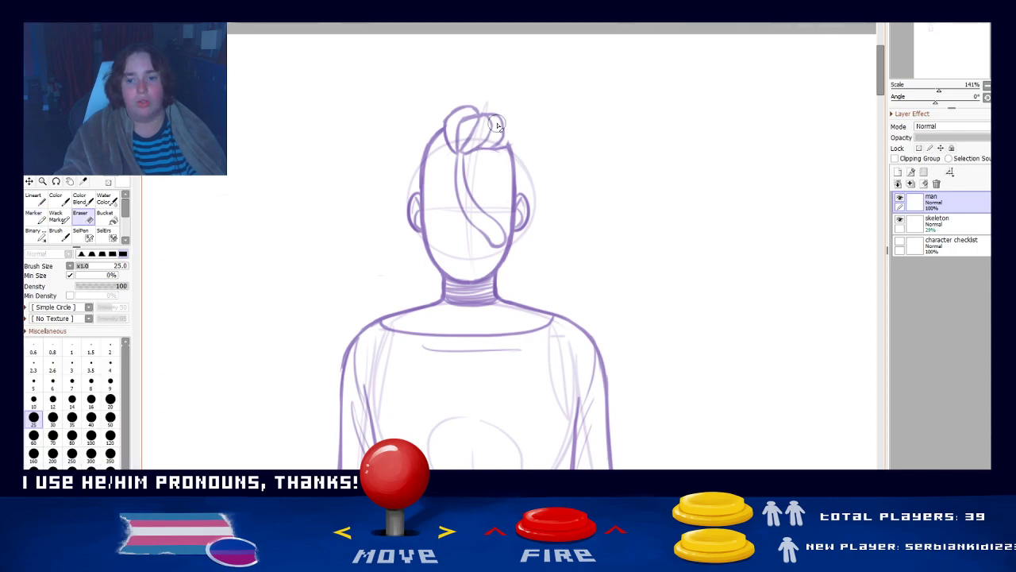
pyautogui.press('e')
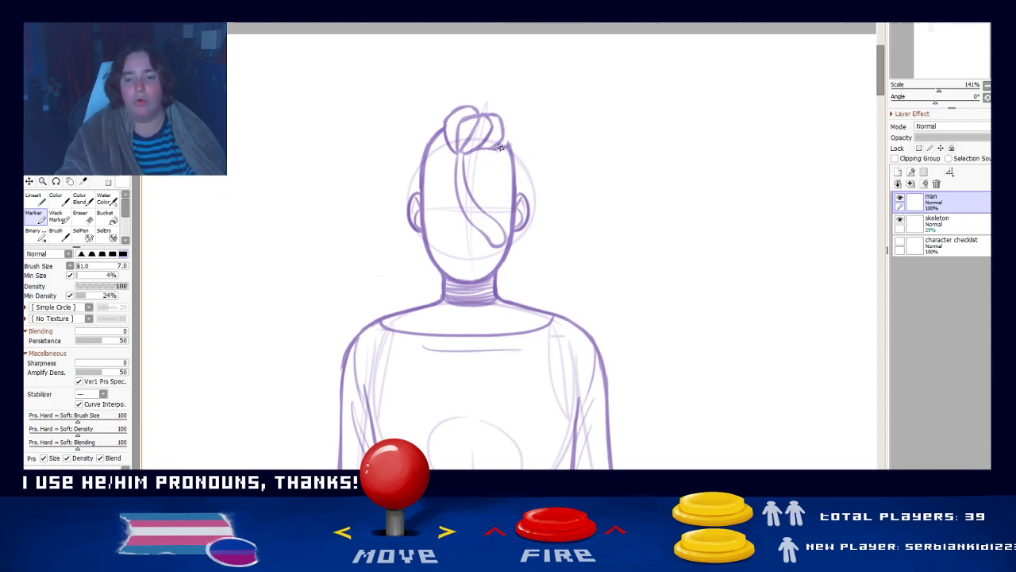
# - Draw a smaller fourth curl joining the top curls to the head outline on the viewer's right
pyautogui.moveTo(501, 122)
pyautogui.mouseDown()
pyautogui.moveTo(486, 146)
pyautogui.moveTo(508, 146)
pyautogui.moveTo(503, 124)
pyautogui.moveTo(489, 147)
pyautogui.moveTo(517, 161)
pyautogui.moveTo(494, 147)
pyautogui.mouseUp()
pyautogui.hotkey('ctrl', 'z')
pyautogui.hotkey('ctrl', 'z')
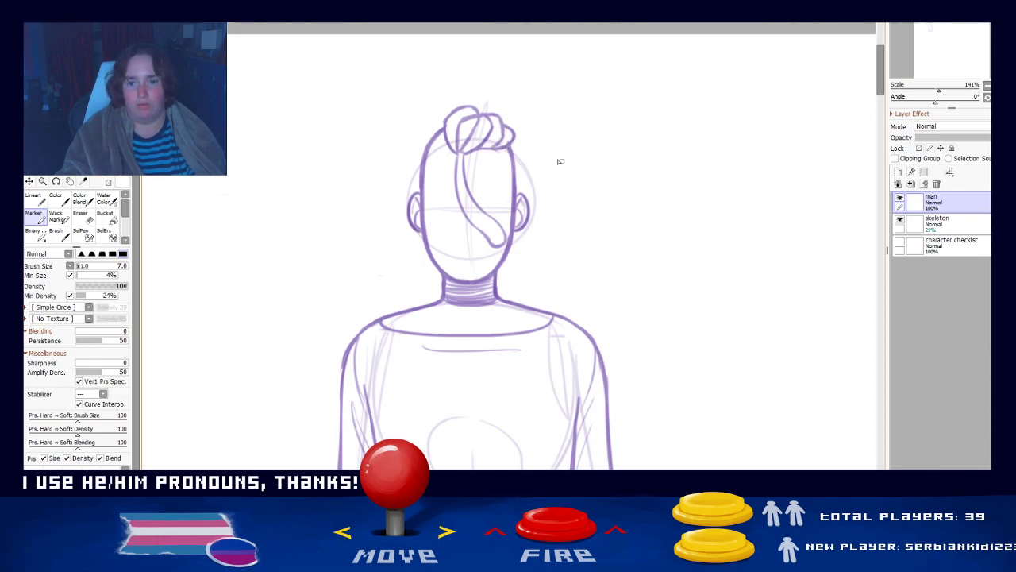
# - Draw a curl on the viewer's left side of the crown and erase the head outline inside it
pyautogui.moveTo(454, 152)
pyautogui.mouseDown()
pyautogui.moveTo(414, 141)
pyautogui.moveTo(424, 128)
pyautogui.mouseUp()
pyautogui.hotkey('ctrl', 'z')
pyautogui.hotkey('ctrl', 'z')
pyautogui.moveTo(459, 159)
pyautogui.mouseDown()
pyautogui.moveTo(435, 106)
pyautogui.moveTo(453, 107)
pyautogui.moveTo(450, 119)
pyautogui.moveTo(444, 108)
pyautogui.moveTo(459, 112)
pyautogui.moveTo(433, 133)
pyautogui.moveTo(457, 155)
pyautogui.moveTo(430, 124)
pyautogui.moveTo(461, 156)
pyautogui.moveTo(425, 127)
pyautogui.moveTo(456, 152)
pyautogui.mouseUp()
pyautogui.hotkey('ctrl', 'z')
pyautogui.hotkey('ctrl', 'z')
pyautogui.hotkey('ctrl', 'z')
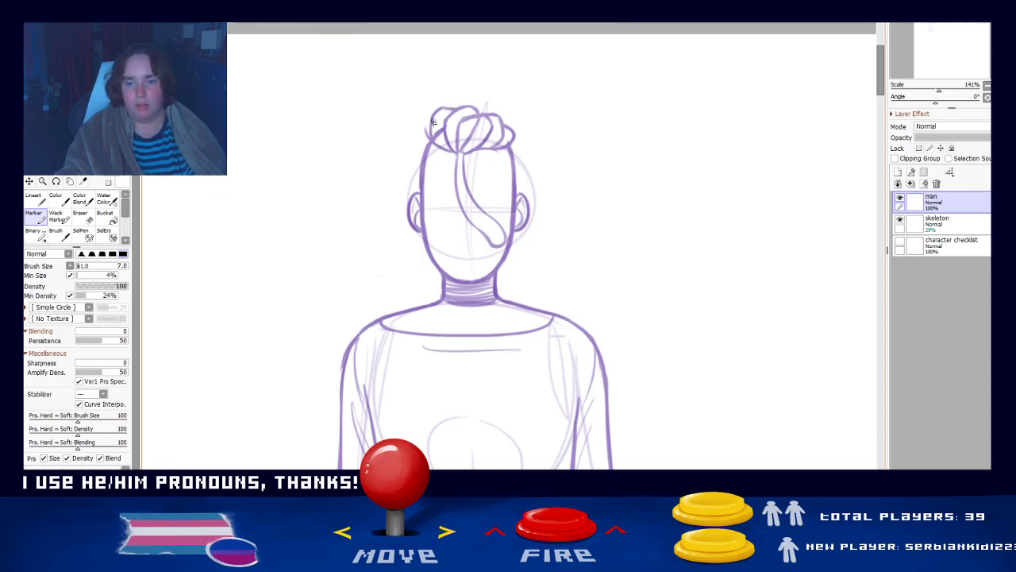
pyautogui.press('e')
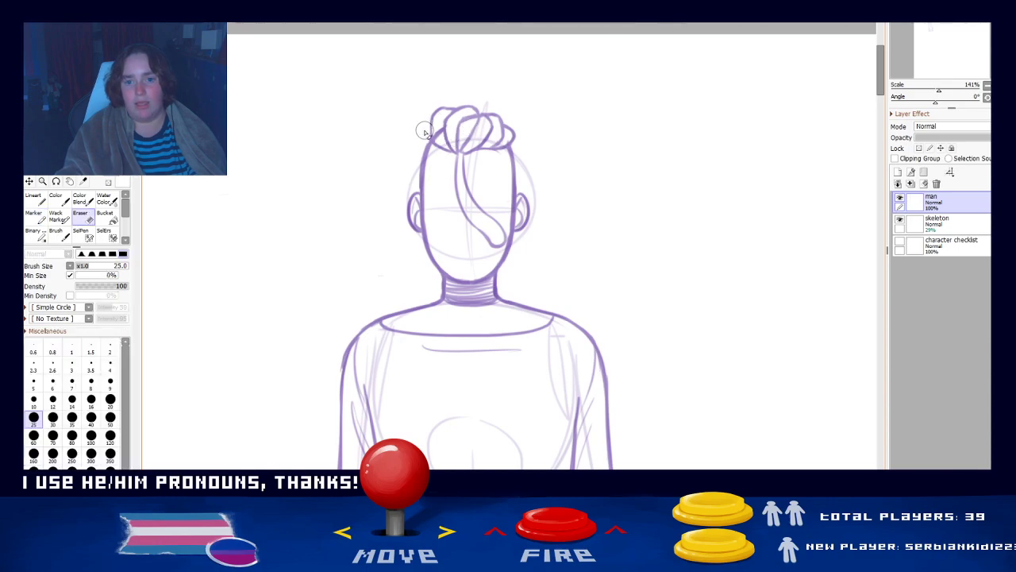
pyautogui.moveTo(429, 135); pyautogui.dragTo(437, 132)
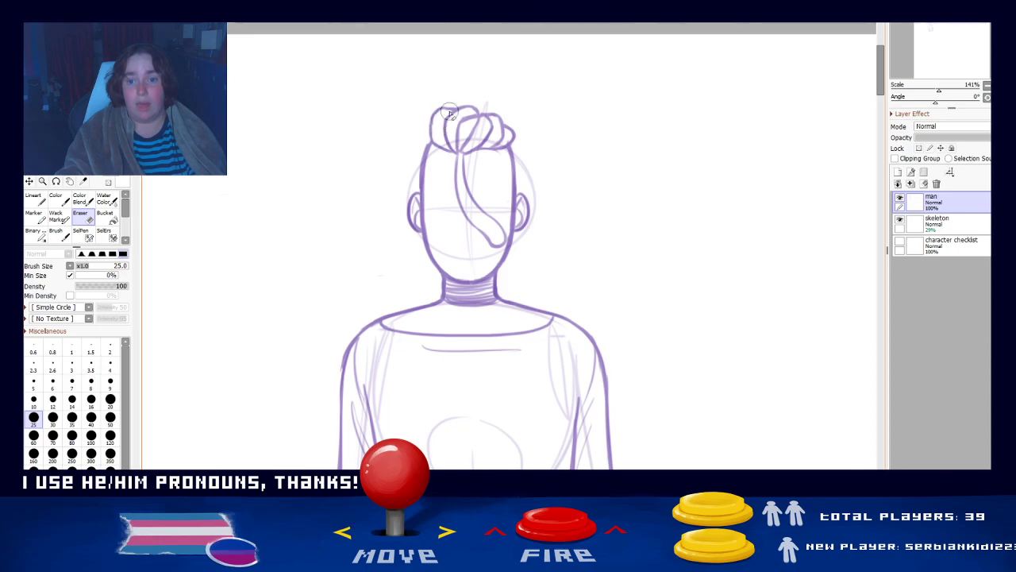
# - Sketch small curls running down from the crown along the viewer's right temple with the Marker
pyautogui.press('b')
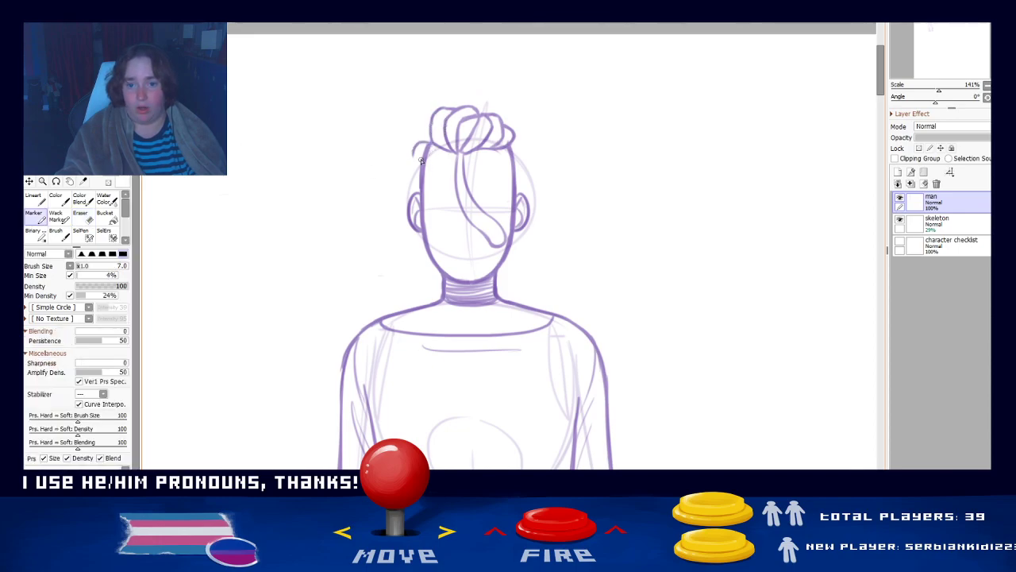
pyautogui.hotkey('ctrl', 'z')
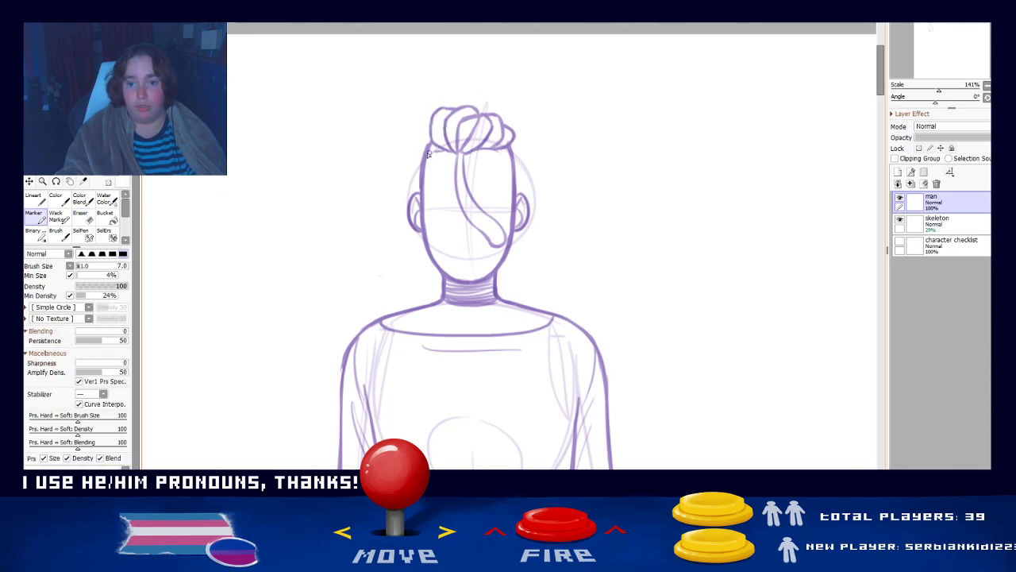
pyautogui.moveTo(480, 152); pyautogui.dragTo(524, 161)
pyautogui.hotkey('ctrl', 'z')
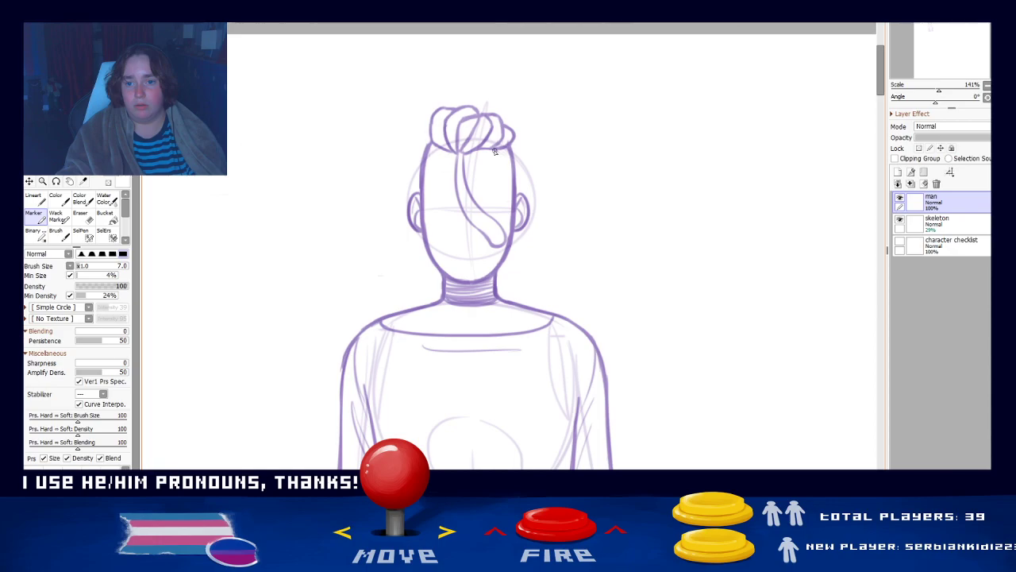
pyautogui.moveTo(505, 159); pyautogui.dragTo(509, 198)
pyautogui.hotkey('ctrl', 'z')
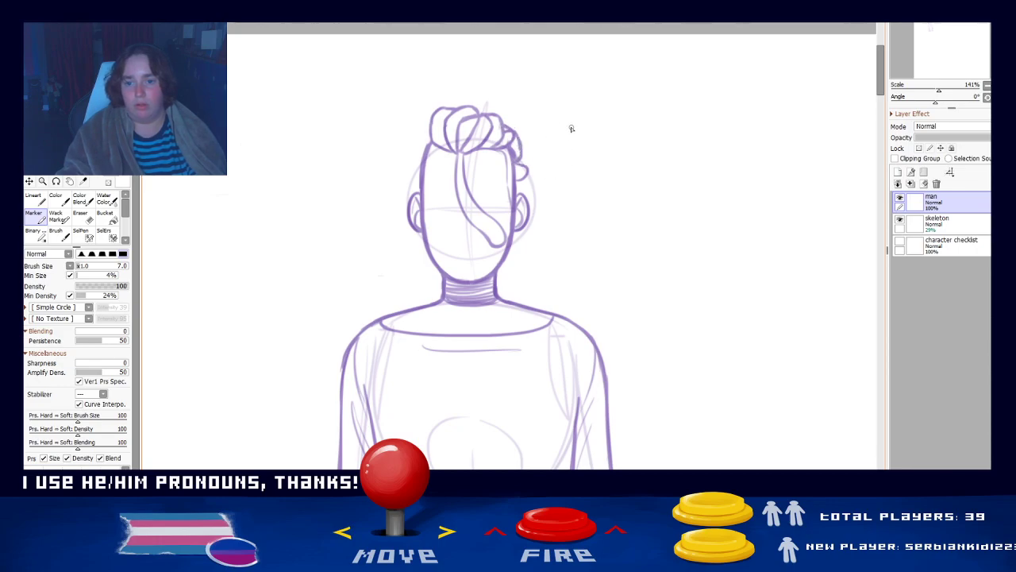
# - Erase the lowest temple curl and clean the overlapping lines around the remaining curl with the Eraser
pyautogui.press('e')
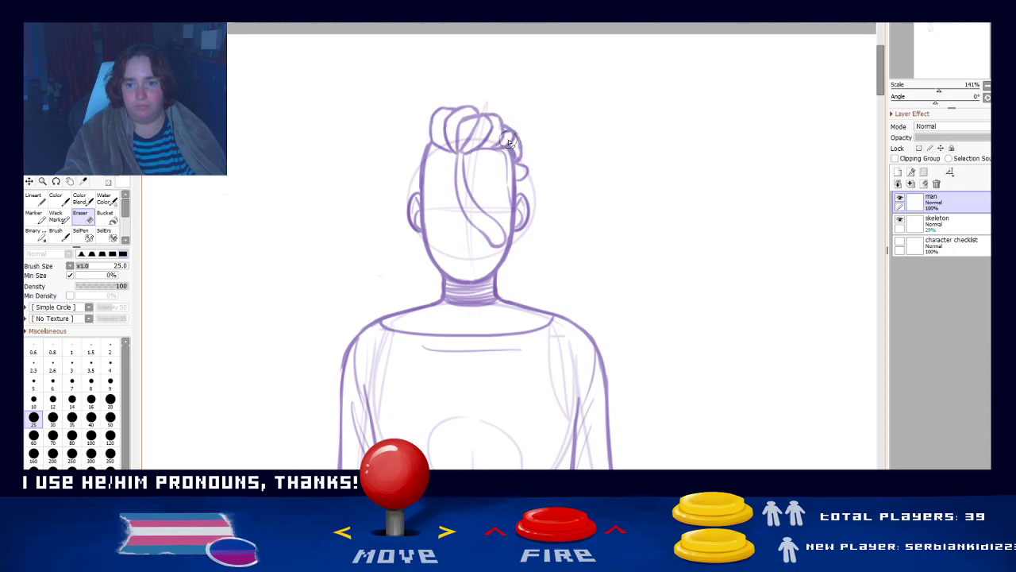
pyautogui.moveTo(511, 125); pyautogui.dragTo(509, 122)
pyautogui.moveTo(536, 180); pyautogui.dragTo(515, 155)
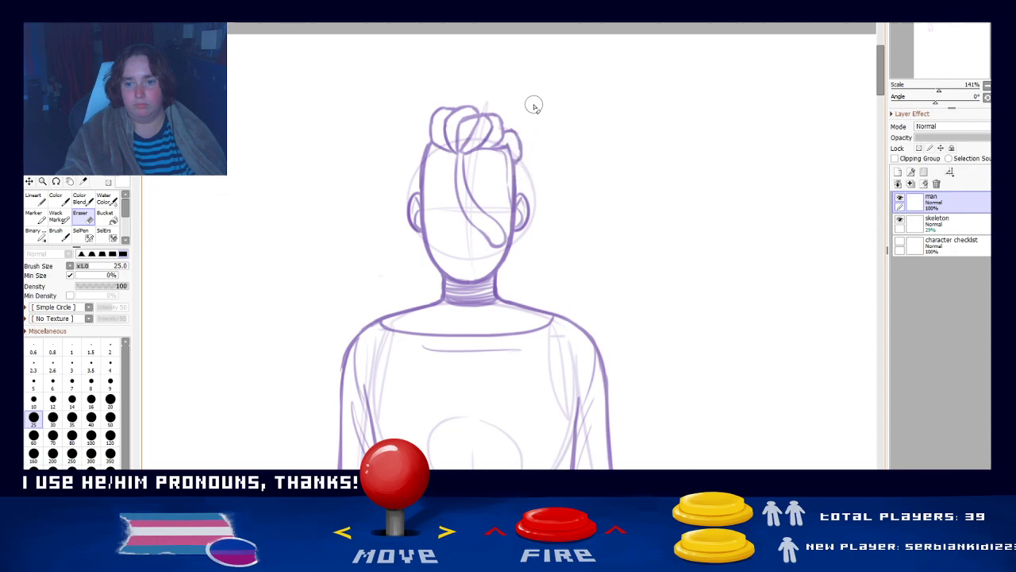
# - Draw small curls descending from the crown along the viewer's right temple with the Marker
pyautogui.press('n')
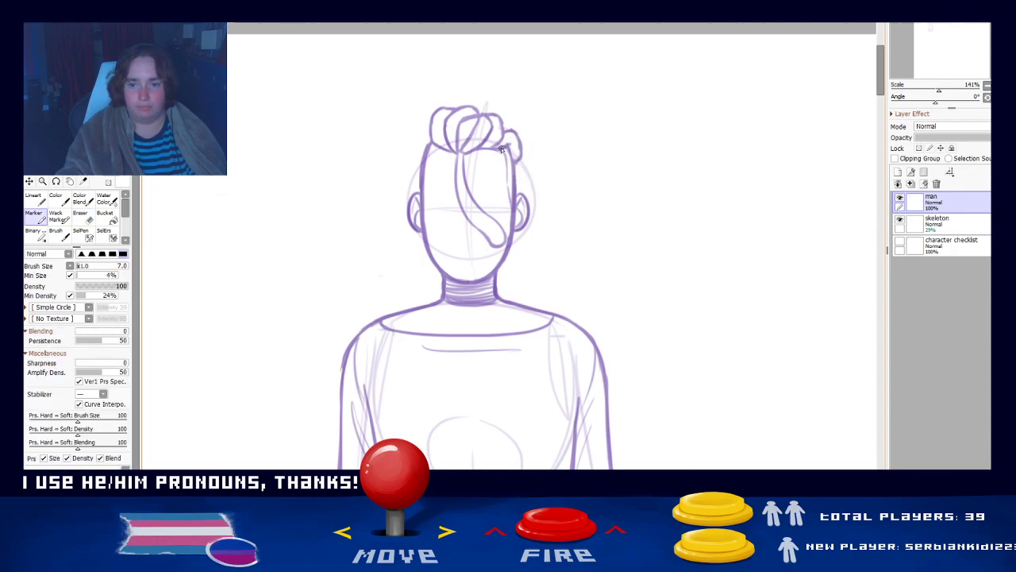
pyautogui.moveTo(501, 149); pyautogui.dragTo(523, 161)
pyautogui.moveTo(518, 165); pyautogui.dragTo(518, 176)
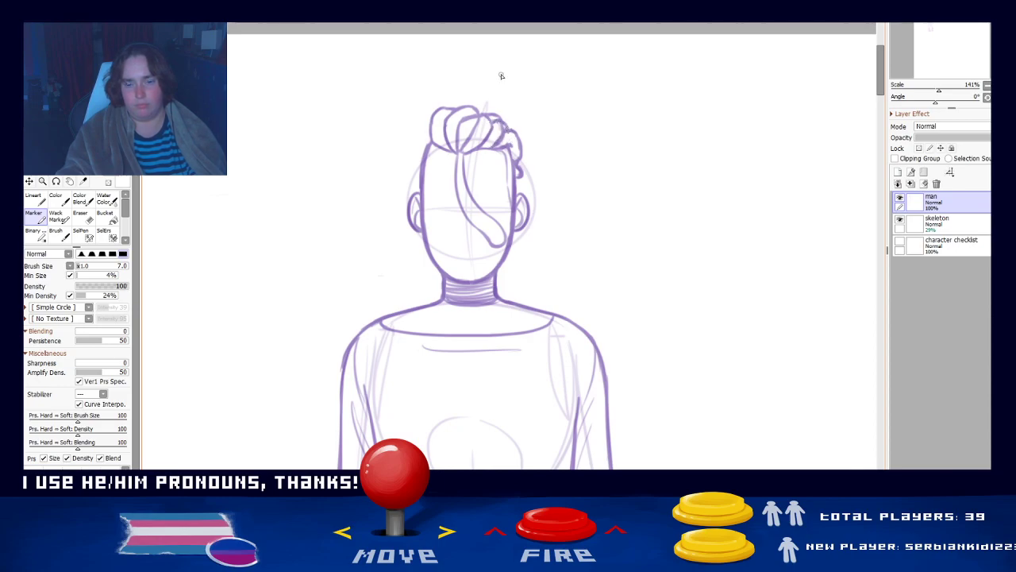
# - Erase parts of the curls on the viewer's right of the crown and redraw them as narrower, overlapping locks
pyautogui.press('e')
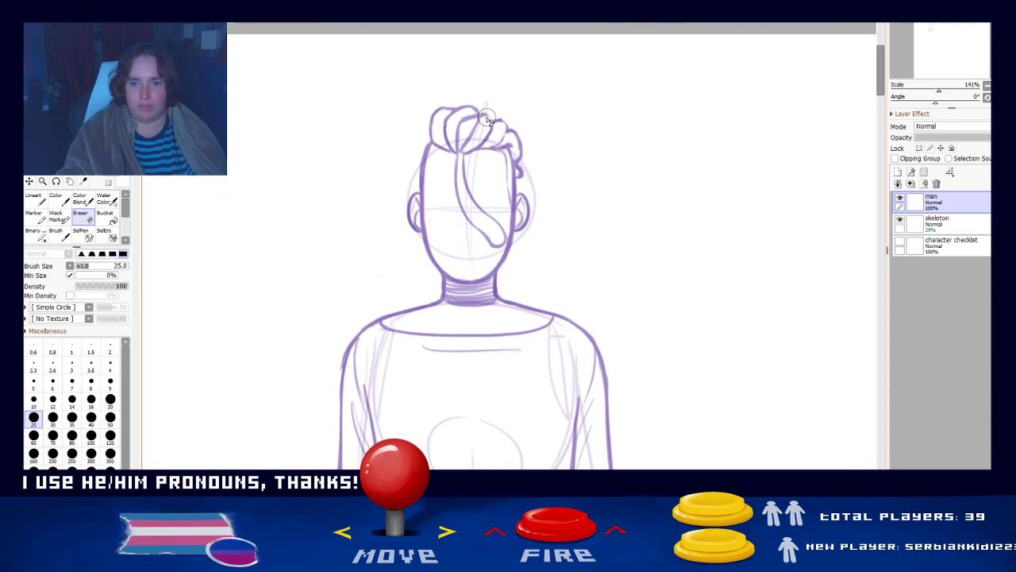
pyautogui.moveTo(487, 117); pyautogui.dragTo(487, 114)
pyautogui.press('m')
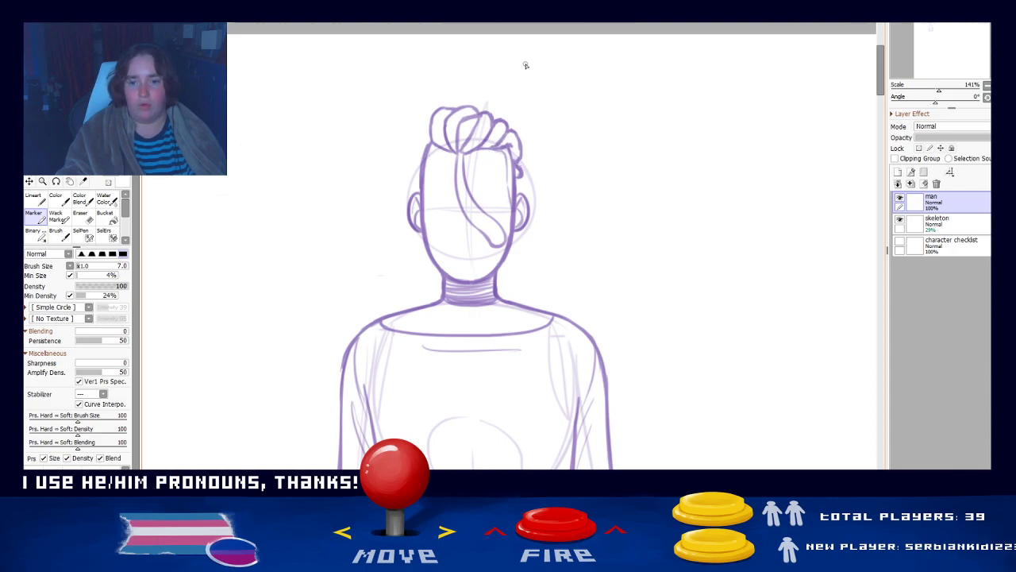
pyautogui.press('e')
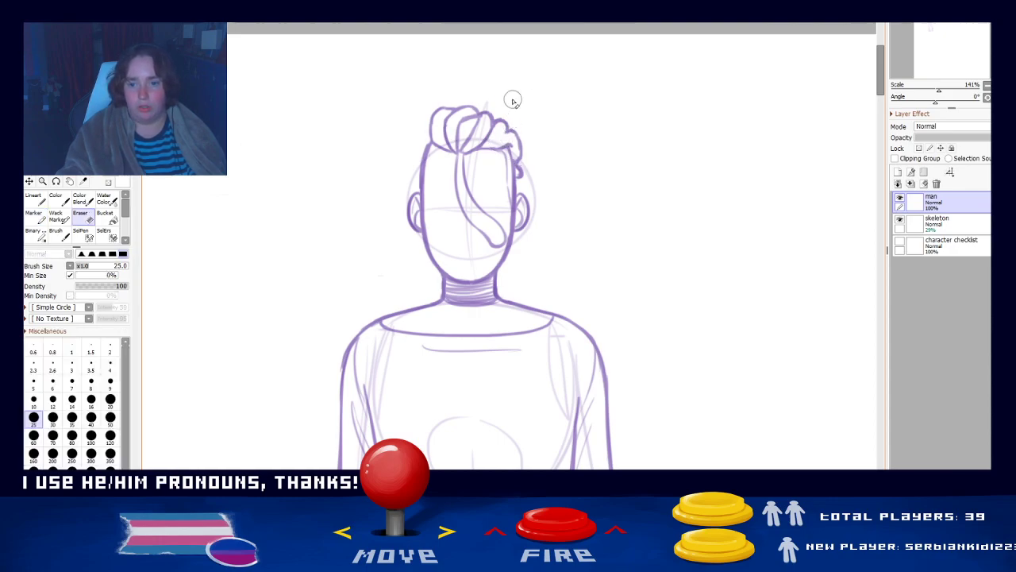
pyautogui.press('m')
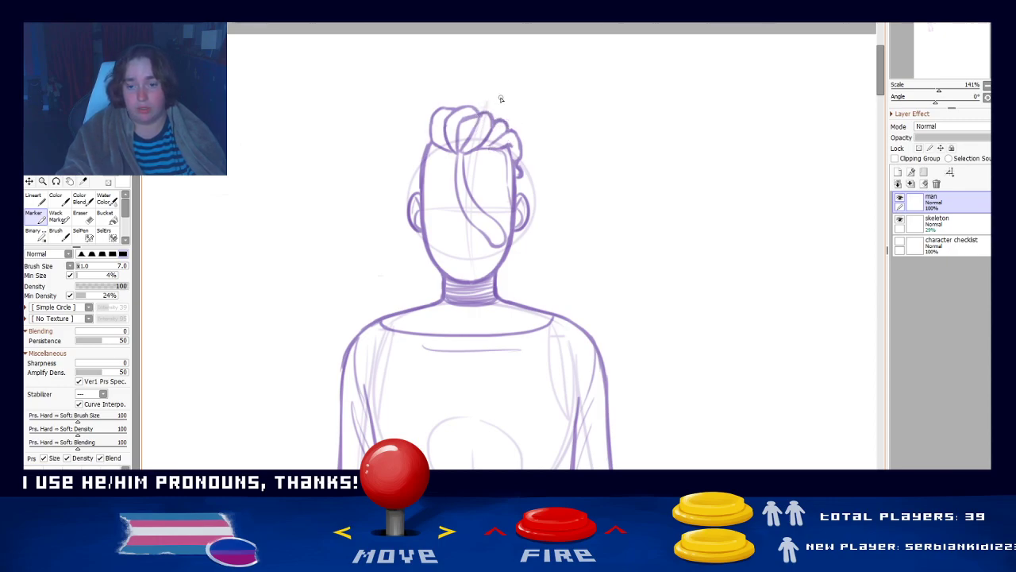
# - Erase the inner lines of the central curl and redraw it as locks sweeping toward the viewer's right
pyautogui.press('e')
pyautogui.moveTo(477, 124)
pyautogui.mouseDown()
pyautogui.moveTo(468, 144)
pyautogui.moveTo(489, 134)
pyautogui.moveTo(479, 125)
pyautogui.moveTo(471, 145)
pyautogui.moveTo(476, 128)
pyautogui.moveTo(464, 151)
pyautogui.moveTo(475, 159)
pyautogui.moveTo(477, 137)
pyautogui.moveTo(472, 145)
pyautogui.moveTo(505, 132)
pyautogui.moveTo(480, 139)
pyautogui.mouseUp()
pyautogui.press('m')
pyautogui.hotkey('ctrl', 'z')
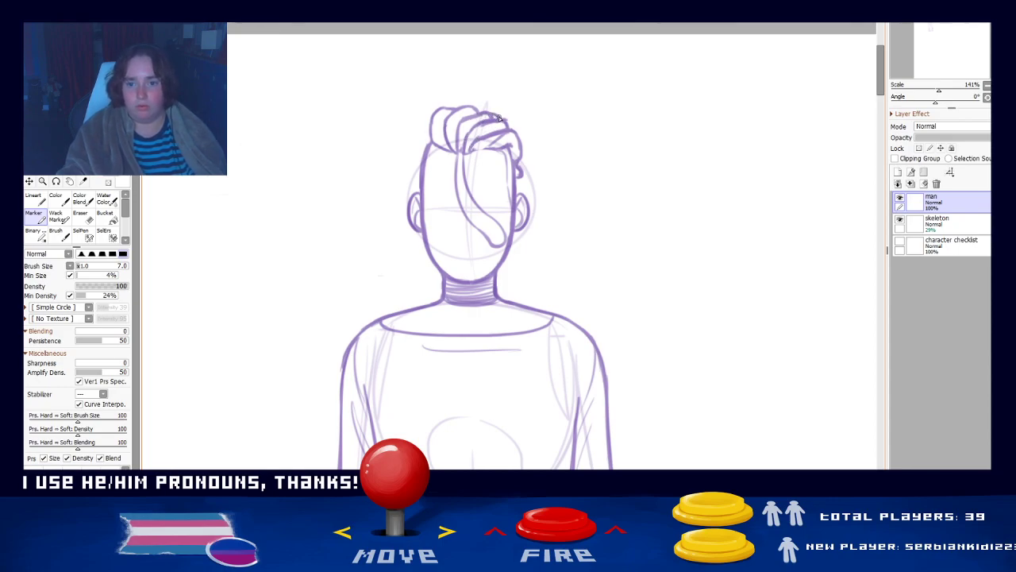
# - Clear the upper swept lock with the Eraser and resketch its curved outline and inner strand lines
pyautogui.press('e')
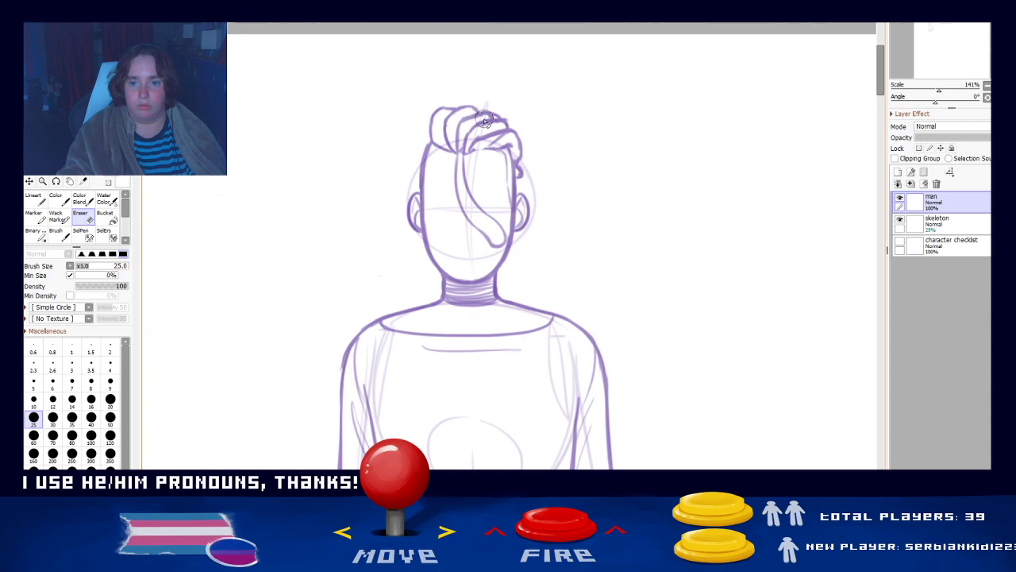
pyautogui.moveTo(485, 121)
pyautogui.mouseDown()
pyautogui.moveTo(461, 121)
pyautogui.moveTo(498, 116)
pyautogui.moveTo(471, 119)
pyautogui.moveTo(500, 117)
pyautogui.mouseUp()
pyautogui.press('b')
pyautogui.hotkey('ctrl', 'z')
pyautogui.hotkey('ctrl', 'z')
pyautogui.hotkey('ctrl', 'z')
pyautogui.hotkey('ctrl', 'z')
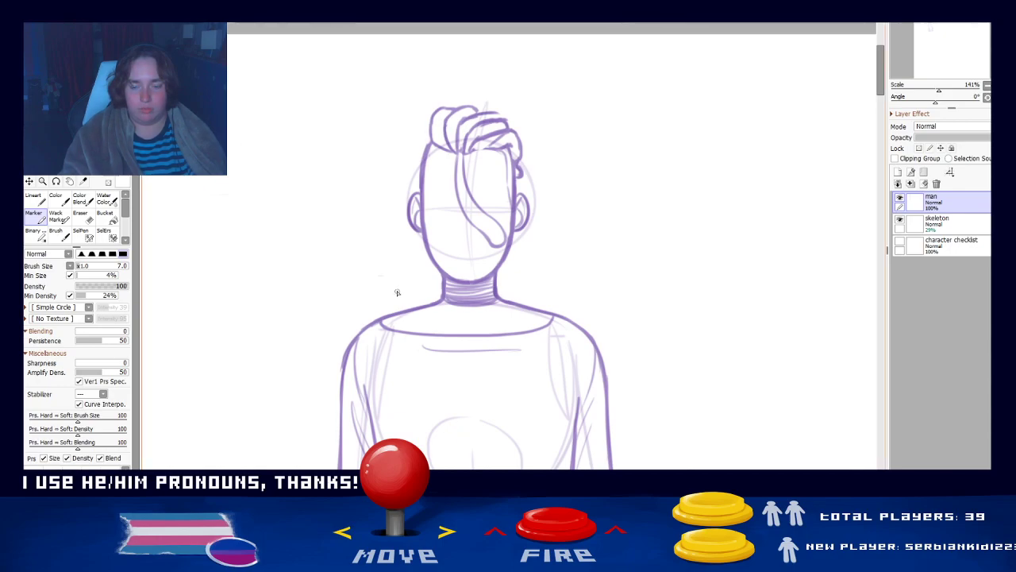
# - Erase the crowded strand lines and redraw the upper lock as one smooth shape curving over the lower lock
pyautogui.press('e')
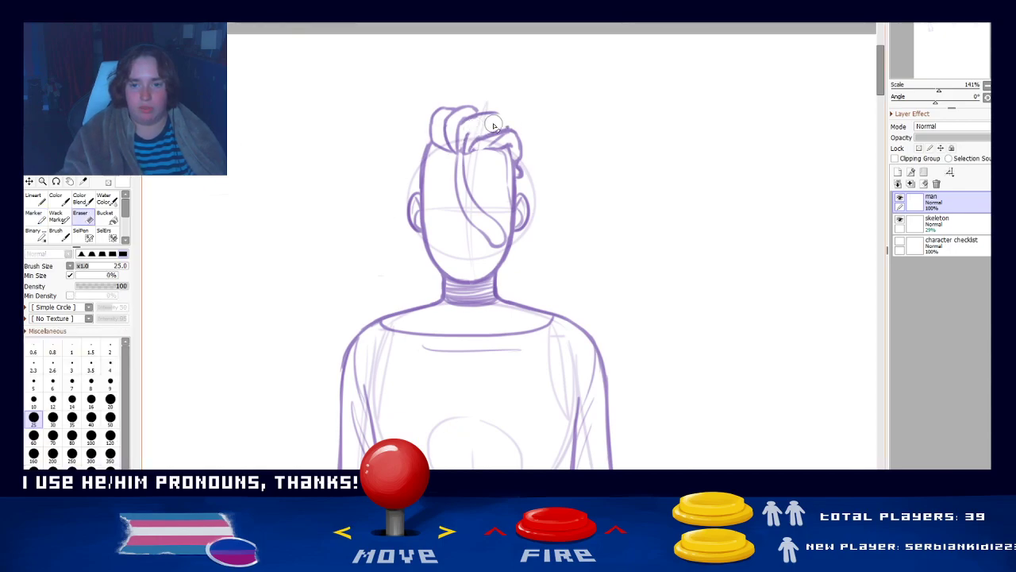
pyautogui.moveTo(494, 125); pyautogui.dragTo(474, 135)
pyautogui.press('b')
pyautogui.moveTo(467, 138); pyautogui.dragTo(508, 124)
pyautogui.hotkey('ctrl', 'z')
pyautogui.hotkey('ctrl', 'z')
pyautogui.hotkey('ctrl', 'z')
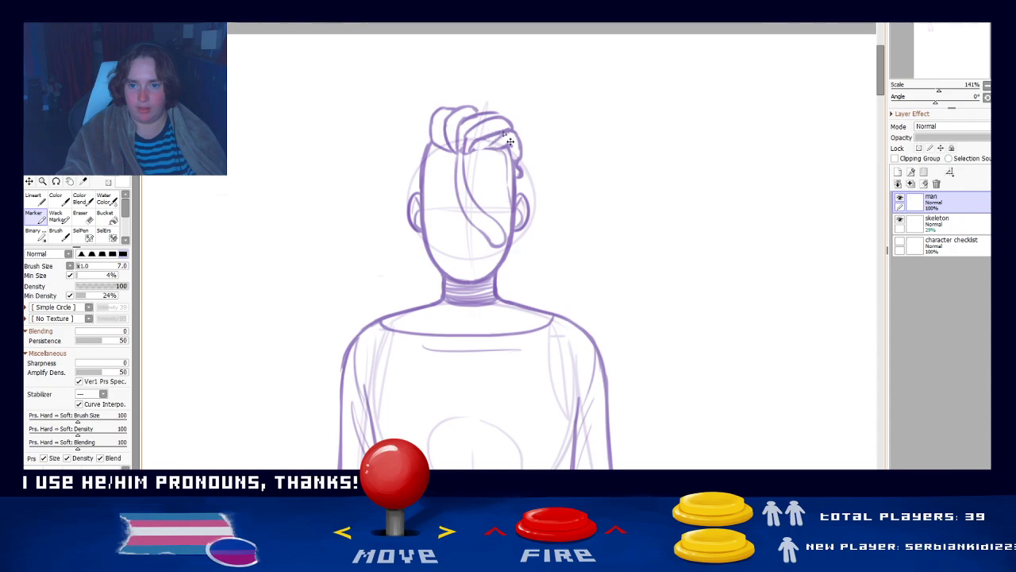
# - Add strand lines inside the lower swept lock and try extra strokes along the upper lock's outline
pyautogui.moveTo(497, 137)
pyautogui.mouseDown()
pyautogui.moveTo(477, 149)
pyautogui.moveTo(508, 146)
pyautogui.mouseUp()
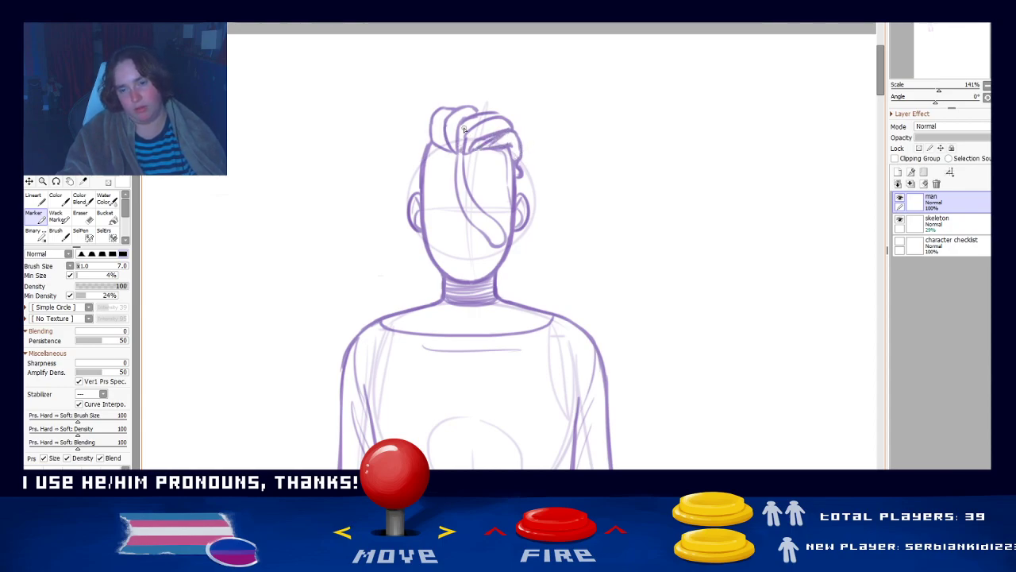
pyautogui.moveTo(485, 113)
pyautogui.mouseDown()
pyautogui.moveTo(517, 127)
pyautogui.moveTo(464, 139)
pyautogui.moveTo(515, 124)
pyautogui.mouseUp()
pyautogui.hotkey('ctrl', 'z')
pyautogui.hotkey('ctrl', 'z')
pyautogui.hotkey('ctrl', 'z')
pyautogui.hotkey('ctrl', 'z')
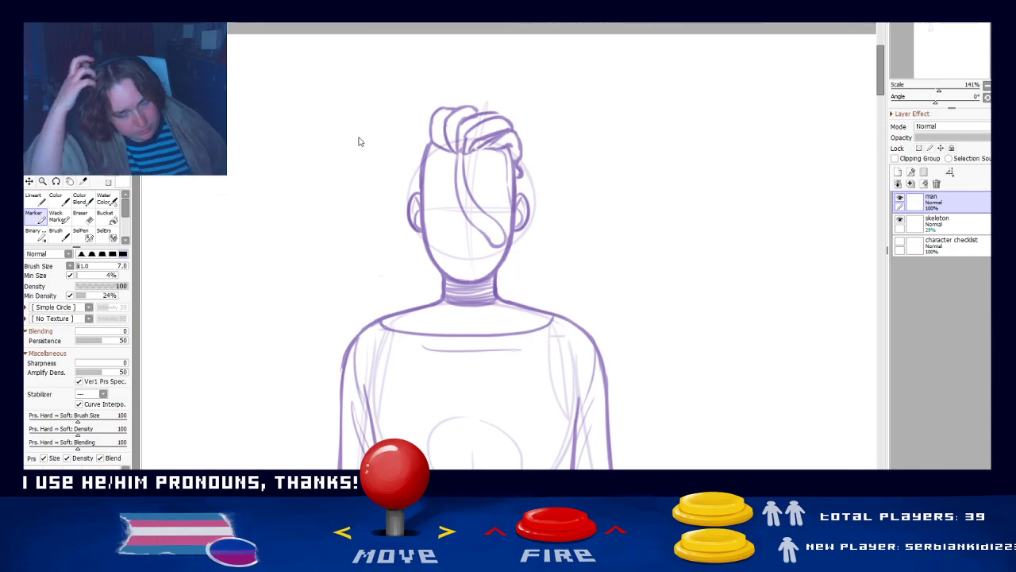
# - Switch to the coloured reference drawing and examine the character's head and curly hair up close
pyautogui.hotkey('ctrl', 'Tab')
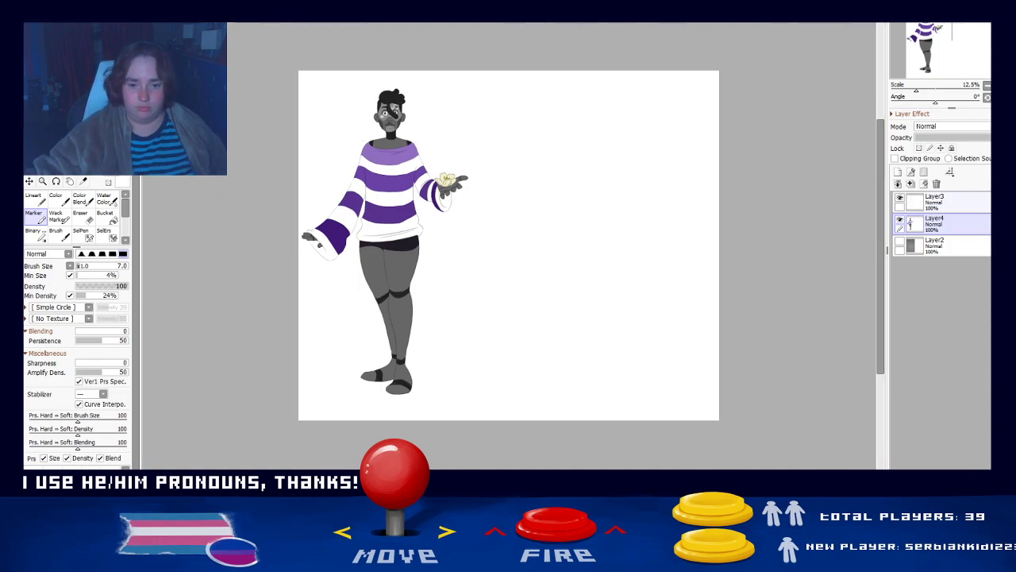
pyautogui.hotkey('ctrl', 'Tab')
pyautogui.scroll(-5, 656, 373)
pyautogui.moveTo(881, 71); pyautogui.dragTo(894, 117)
pyautogui.scroll(5, 659, 193)
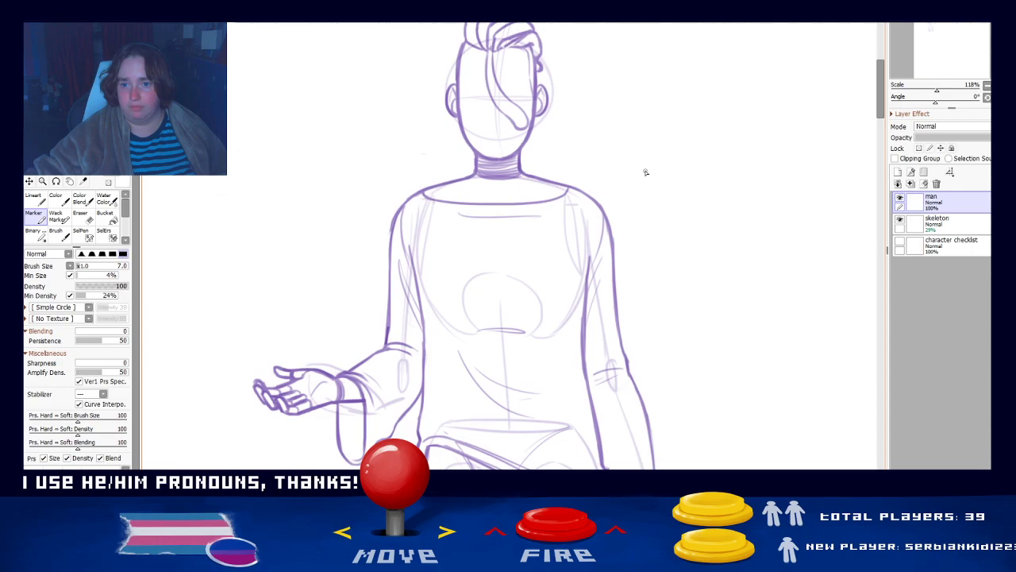
pyautogui.hotkey('ctrl', 'Tab')
pyautogui.scroll(7, 379, 98)
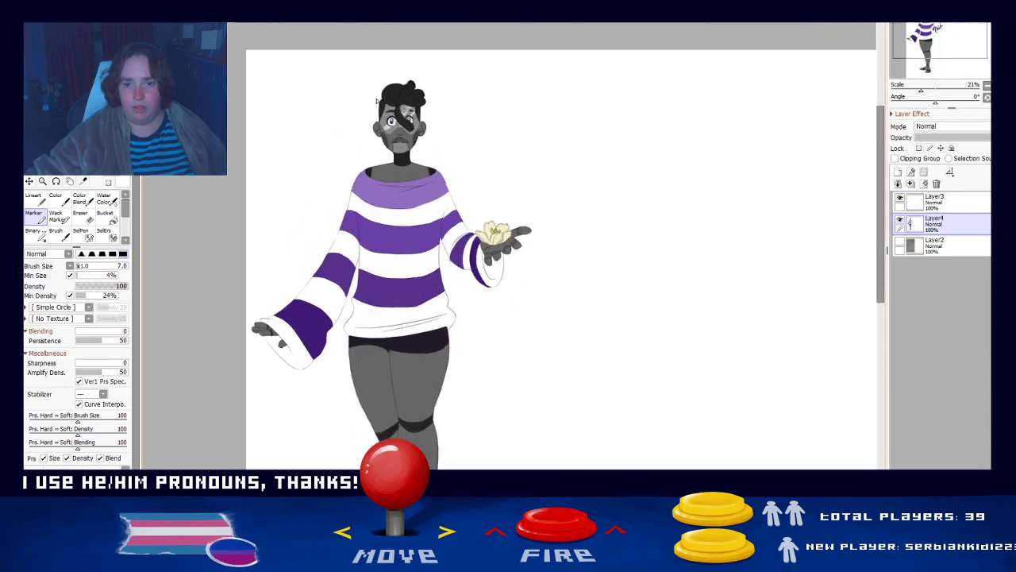
pyautogui.scroll(1, 381, 96)
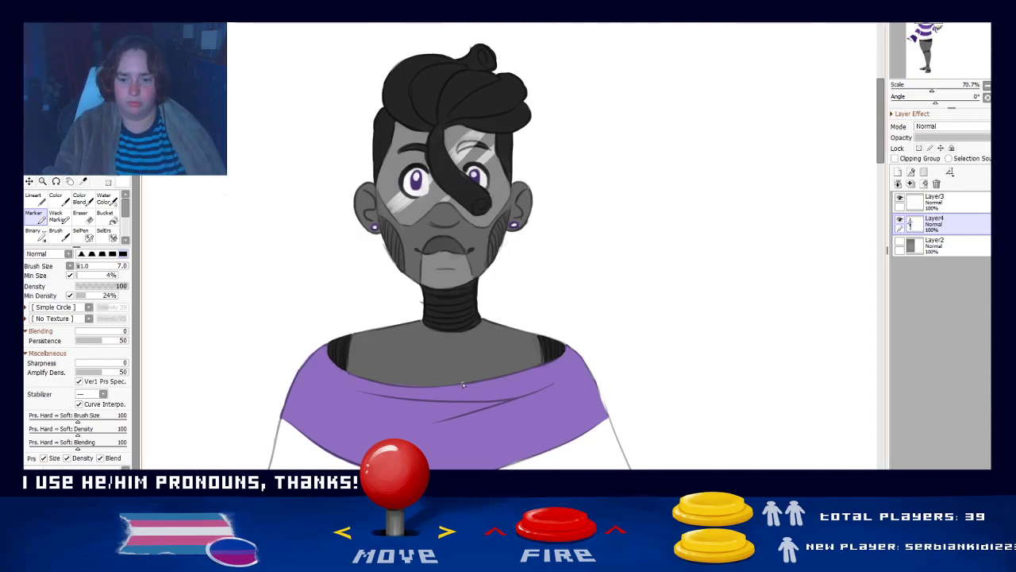
# - Compare the reference's sweater, sleeves and full-body proportions with the whole sketch
pyautogui.moveTo(464, 400); pyautogui.dragTo(530, 347)
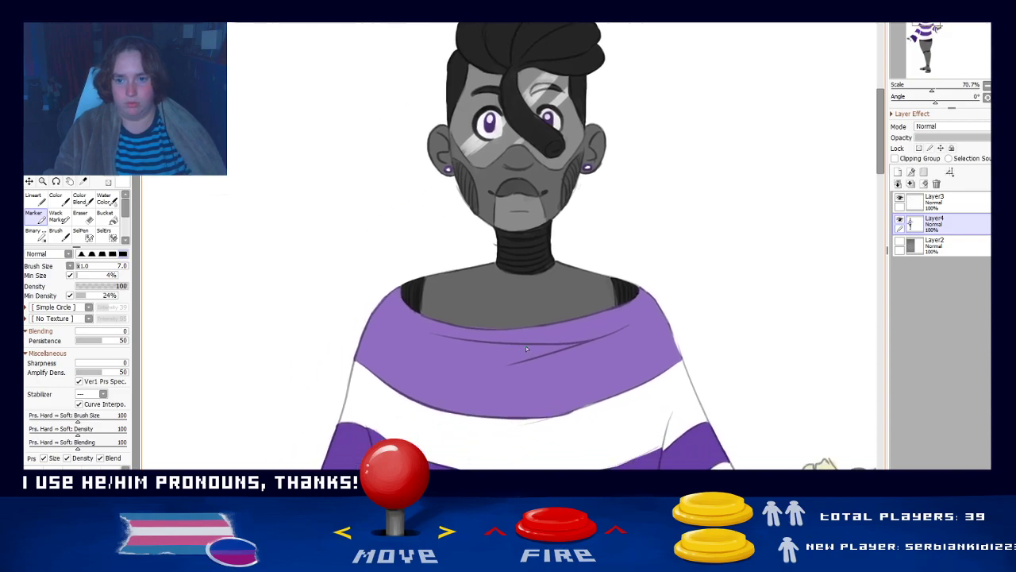
pyautogui.scroll(-4, 531, 227)
pyautogui.moveTo(541, 255); pyautogui.dragTo(536, 118)
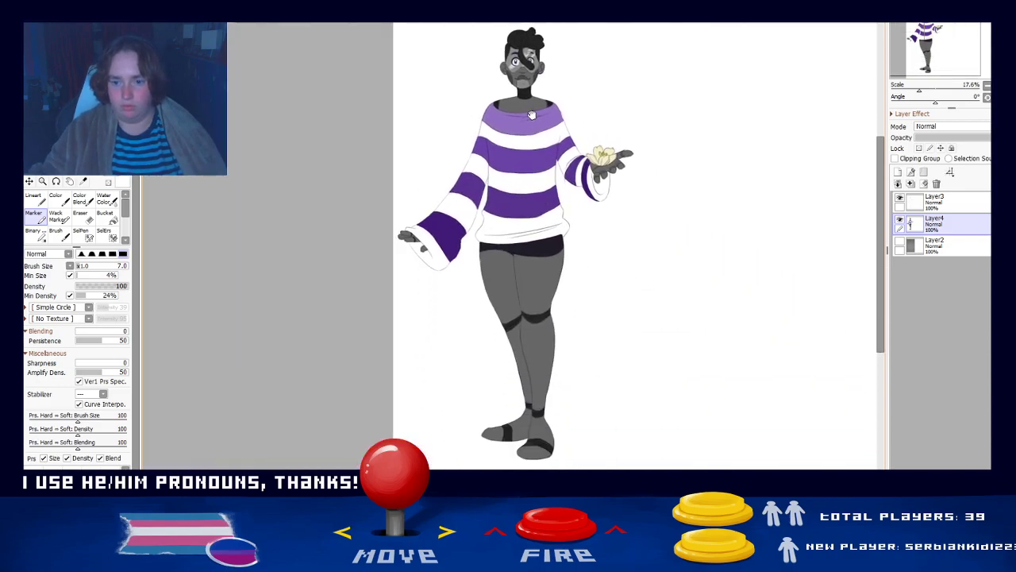
pyautogui.moveTo(544, 236); pyautogui.dragTo(531, 180)
pyautogui.click(262, 476)
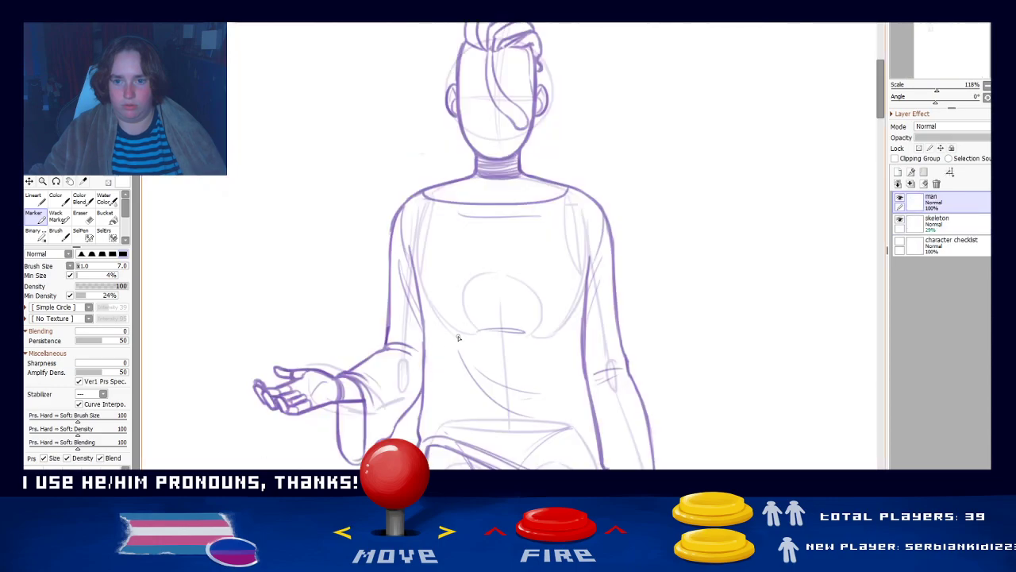
pyautogui.scroll(-2, 508, 278)
pyautogui.scroll(-3, 508, 277)
pyautogui.scroll(4, 512, 274)
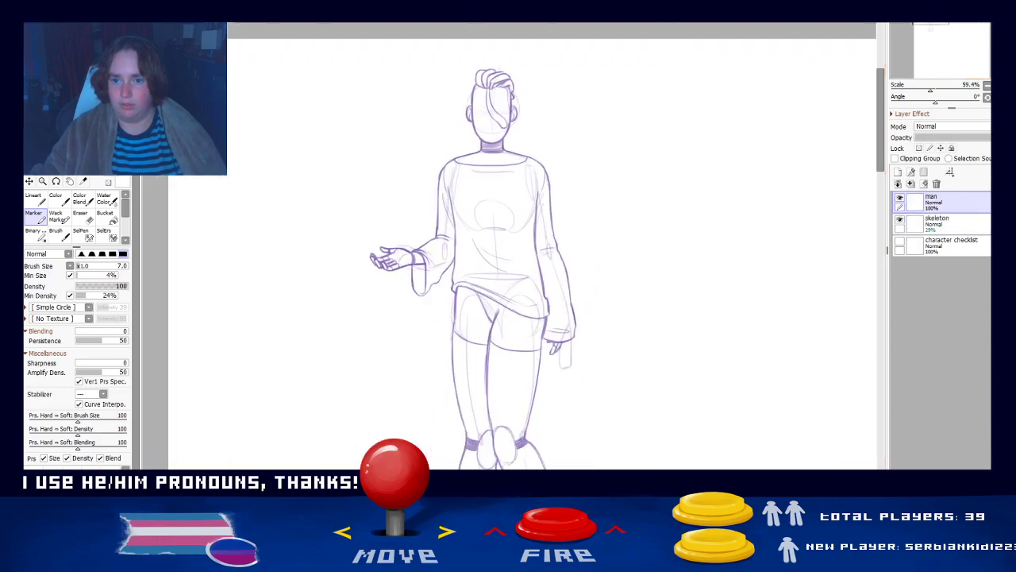
pyautogui.hotkey('ctrl', 'Tab')
pyautogui.scroll(-2, 365, 338)
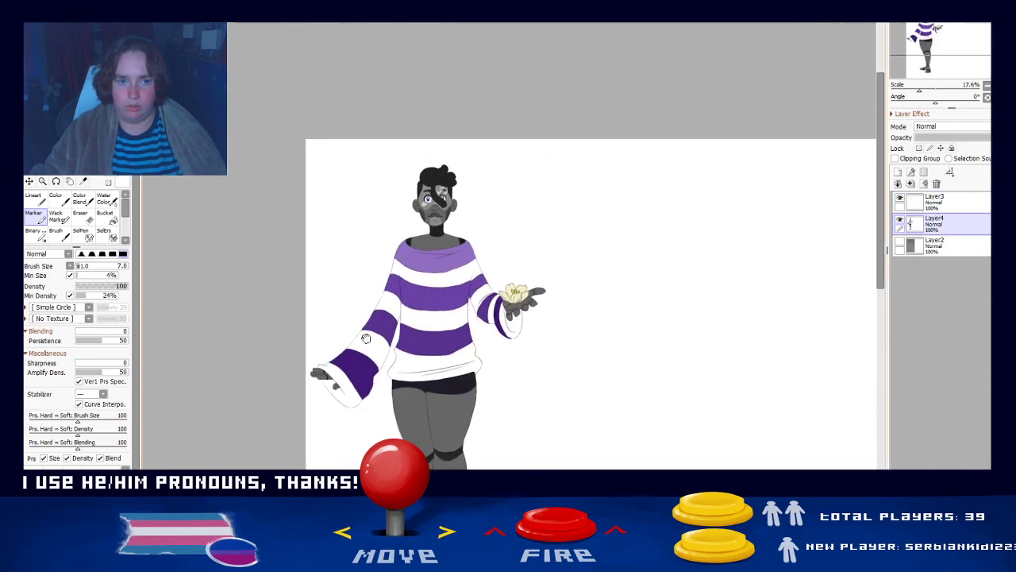
pyautogui.moveTo(366, 338); pyautogui.dragTo(353, 364)
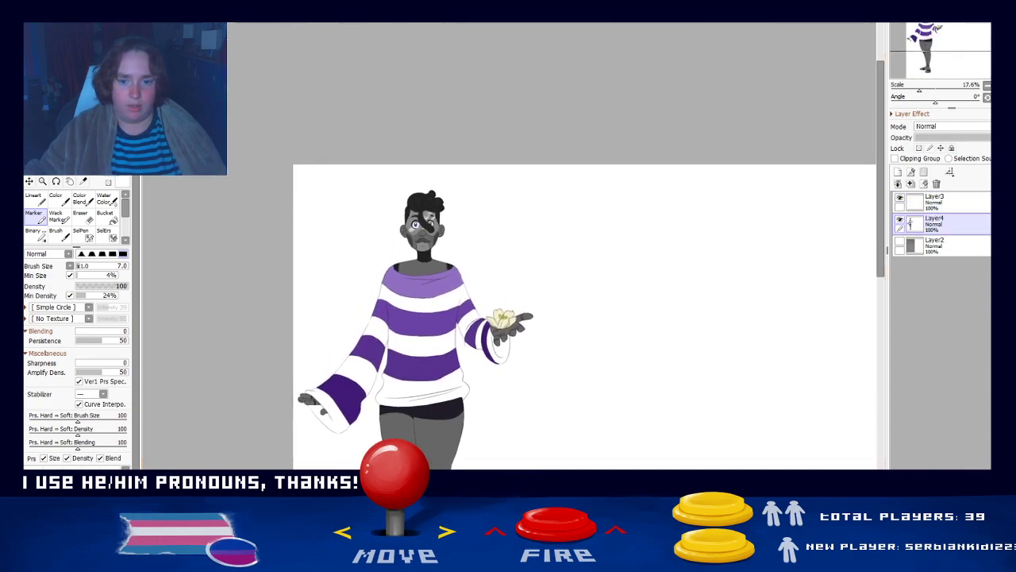
pyautogui.moveTo(531, 337); pyautogui.dragTo(518, 139)
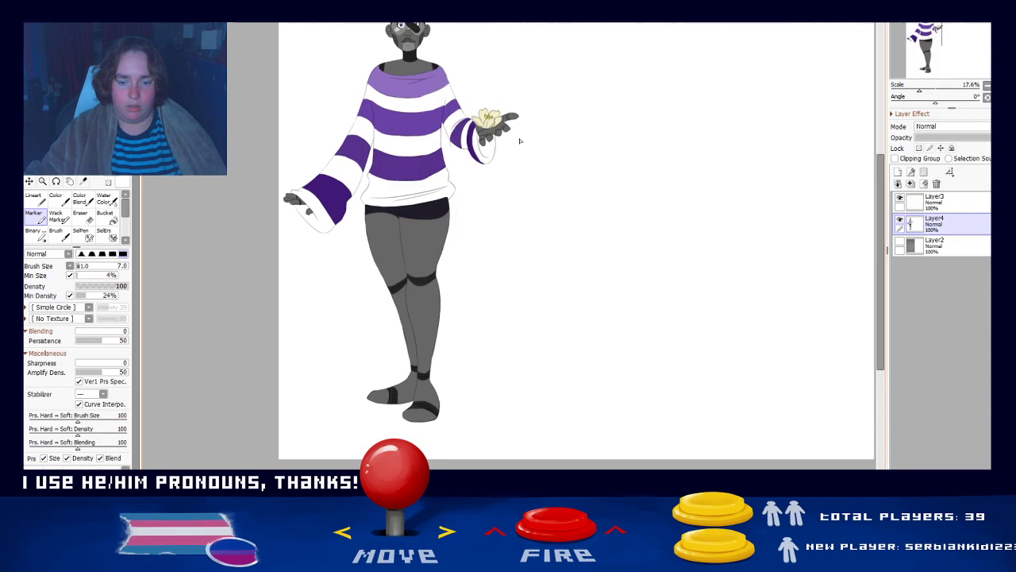